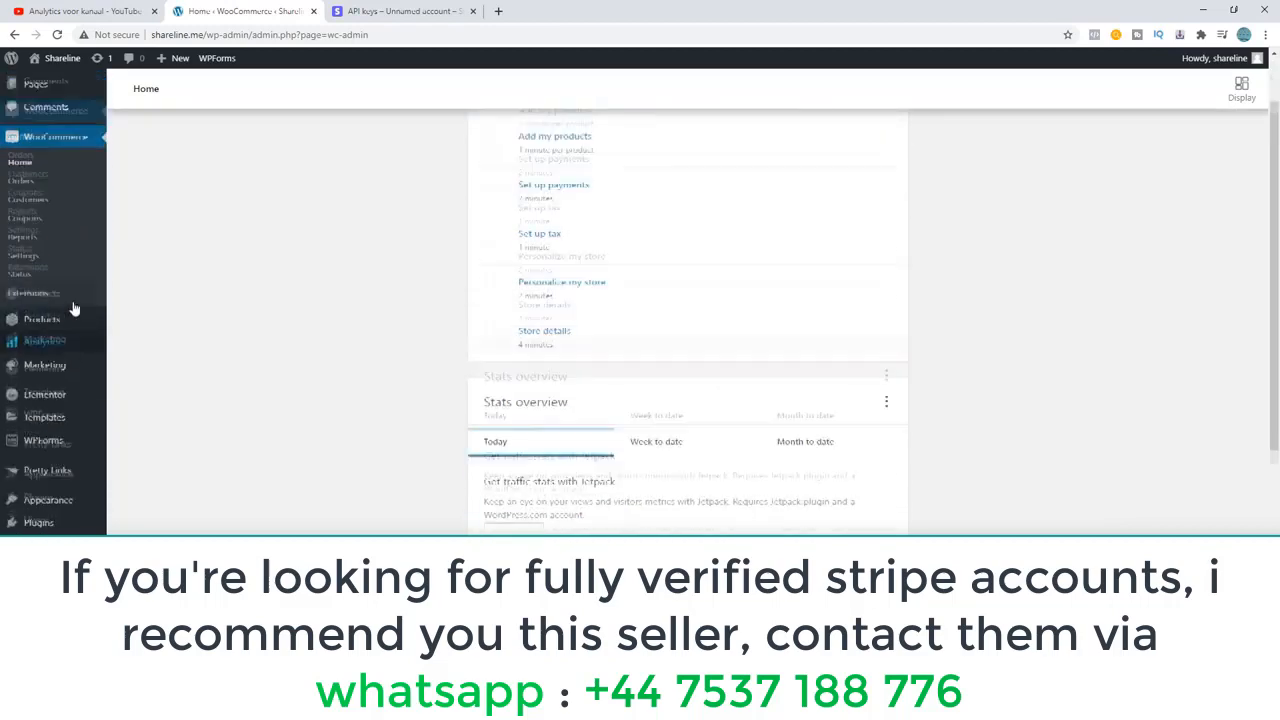
Open the WooCommerce payment settings and look through the available payment methods.
scroll(74, 308, "up", 2)
scroll(43, 355, "down", 1)
scroll(35, 324, "up", 1)
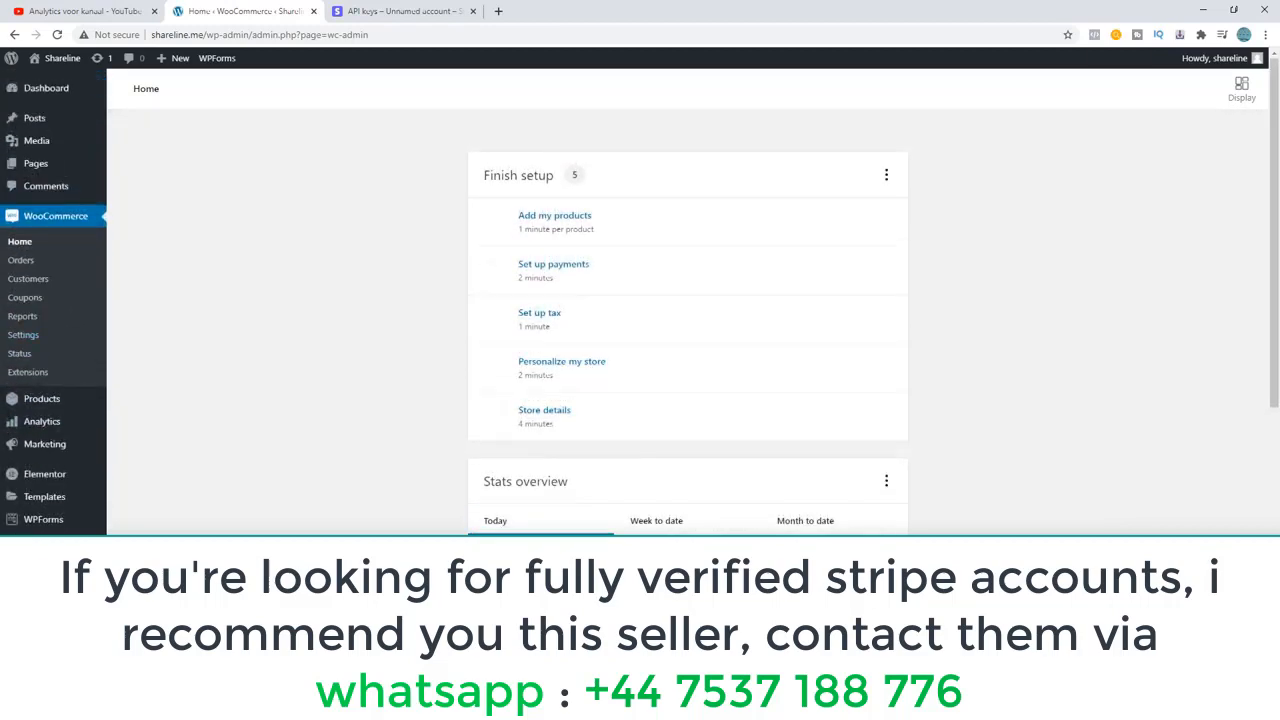
left_click(22, 335)
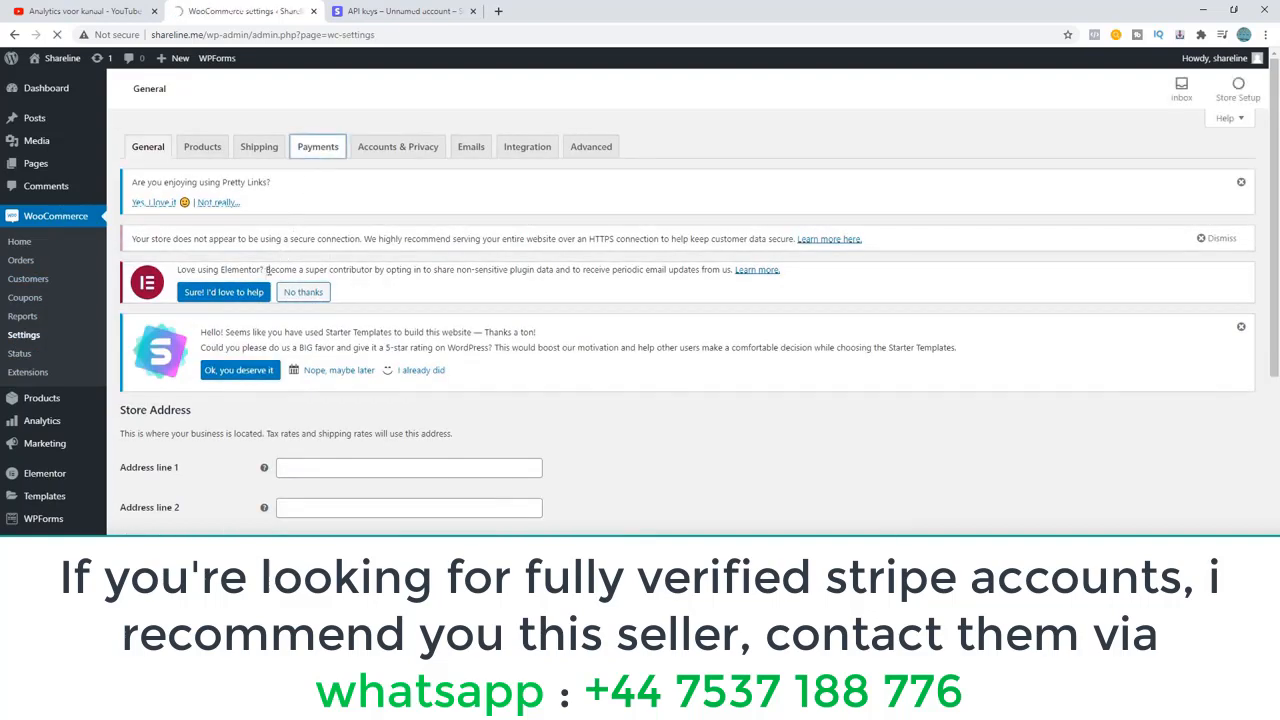
left_click(296, 150)
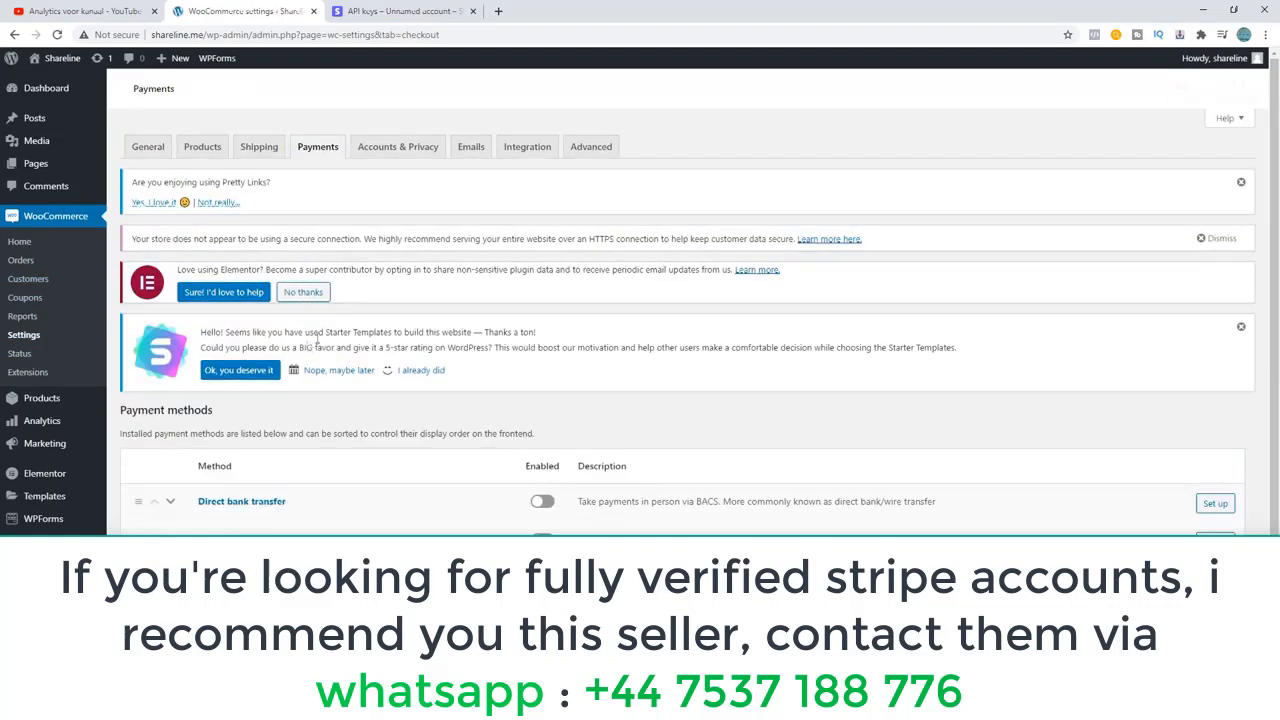
scroll(296, 150, "down", 1)
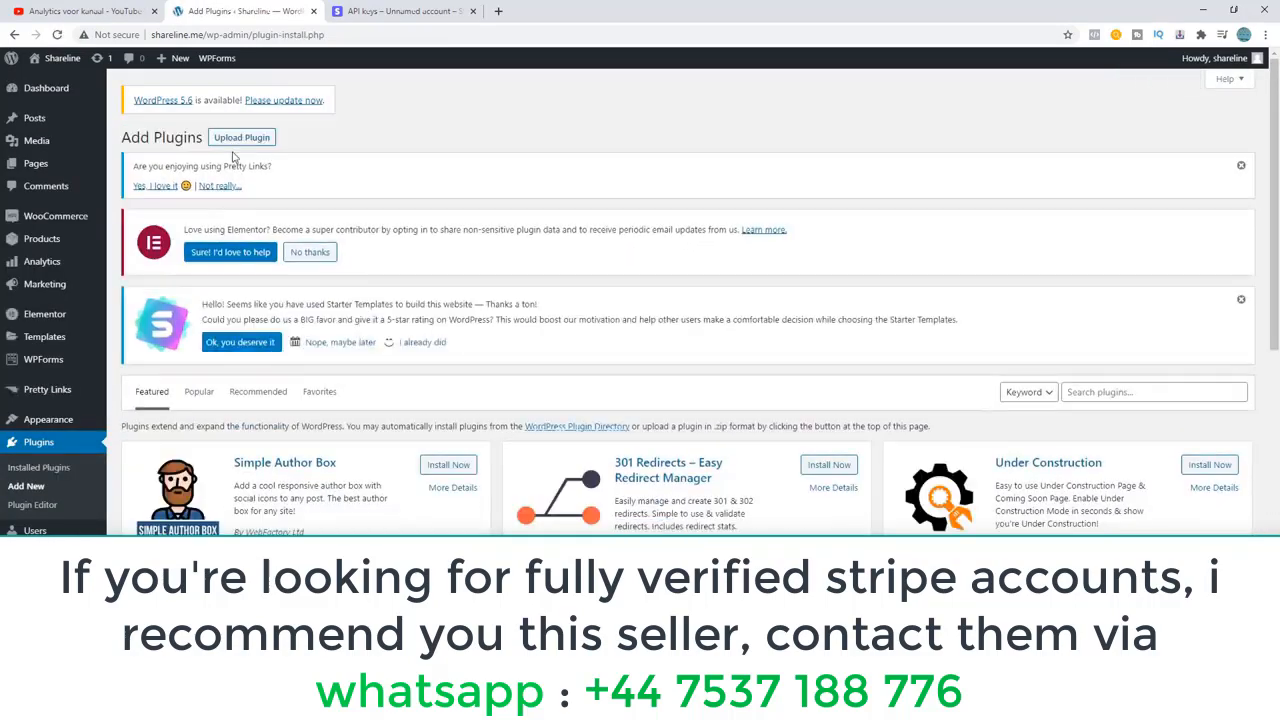
Search the WordPress plugin directory for "woocommerce stripe".
left_click(1106, 393)
type("wooc")
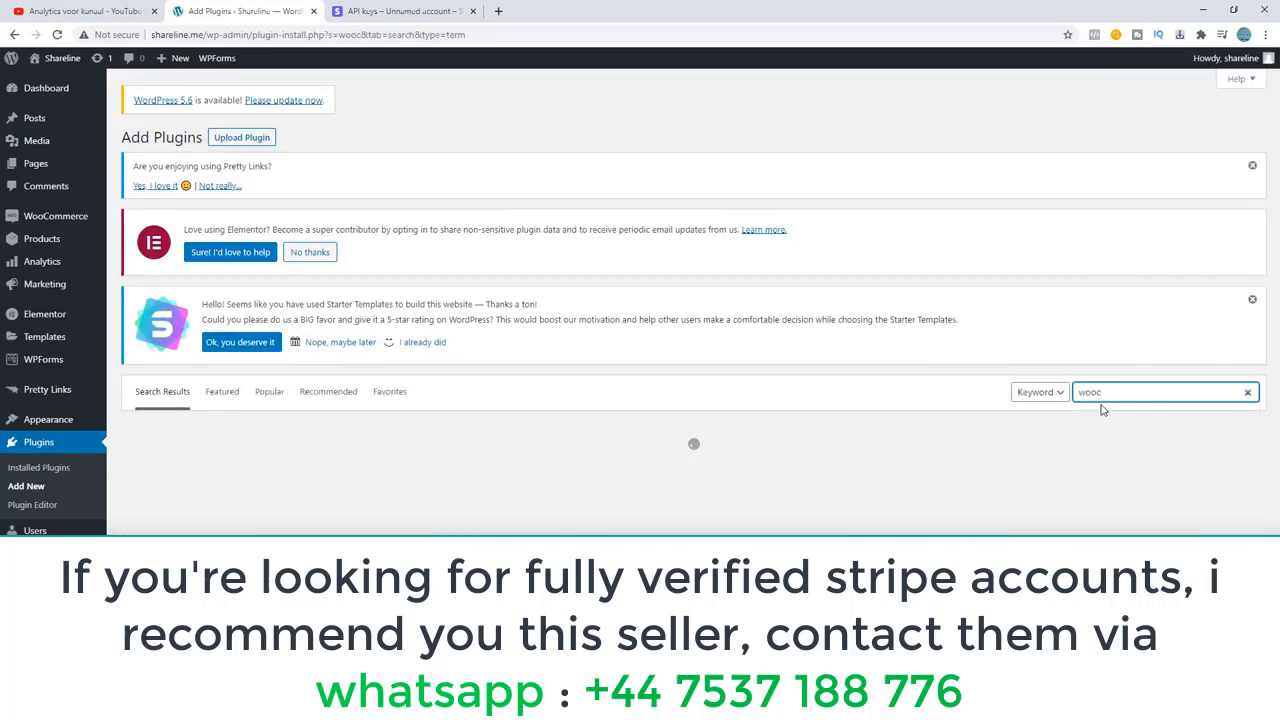
type("ommerce stripe")
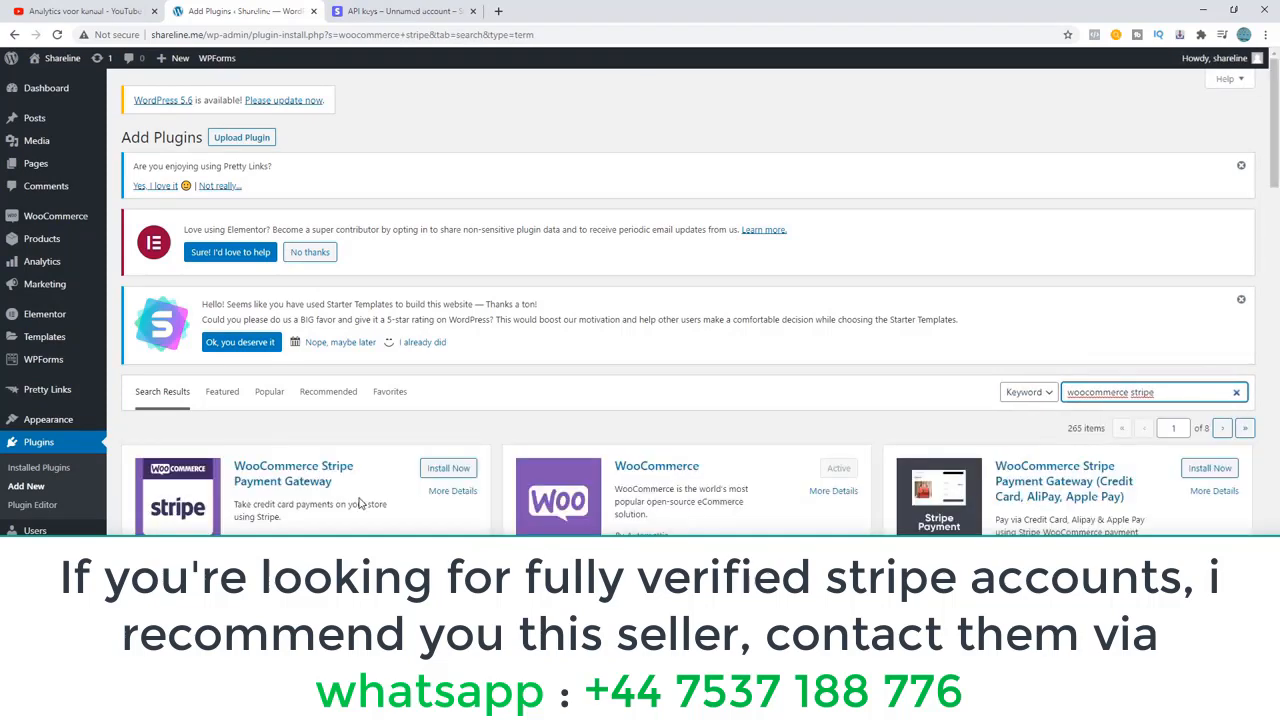
Install and activate the WooCommerce Stripe Payment Gateway plugin by WooCommerce.
scroll(365, 502, "down", 1)
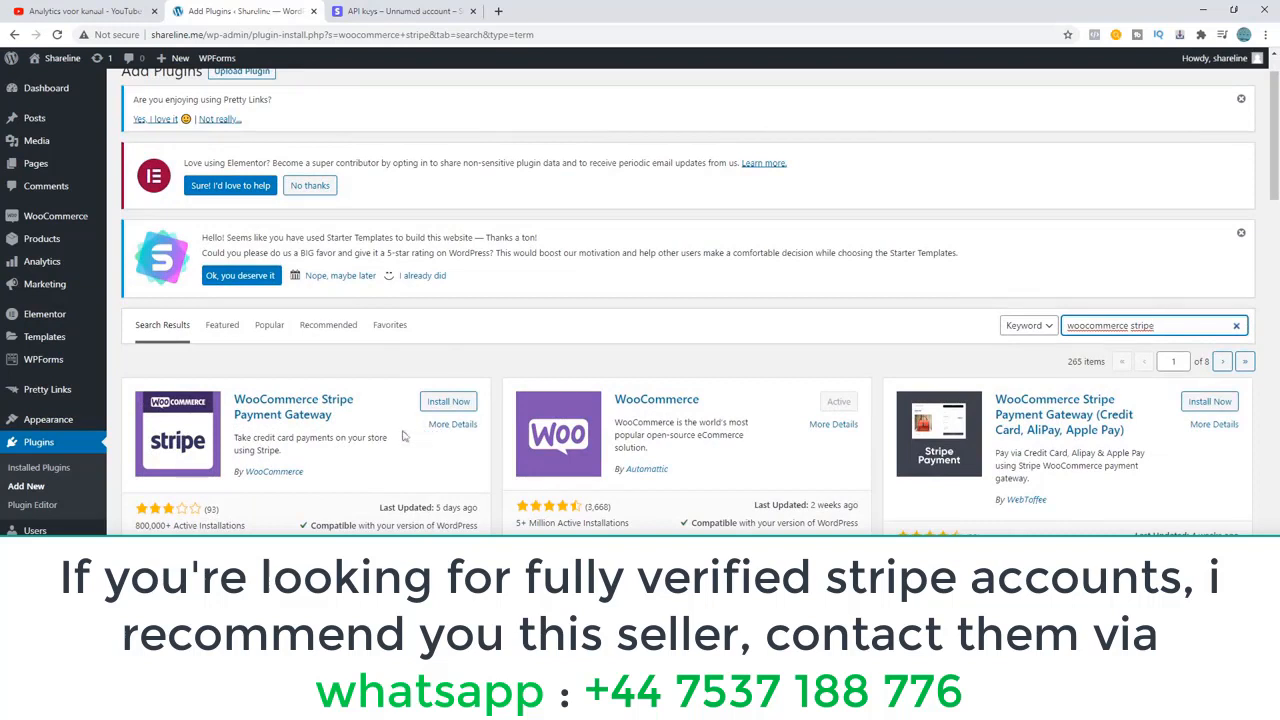
left_click(448, 402)
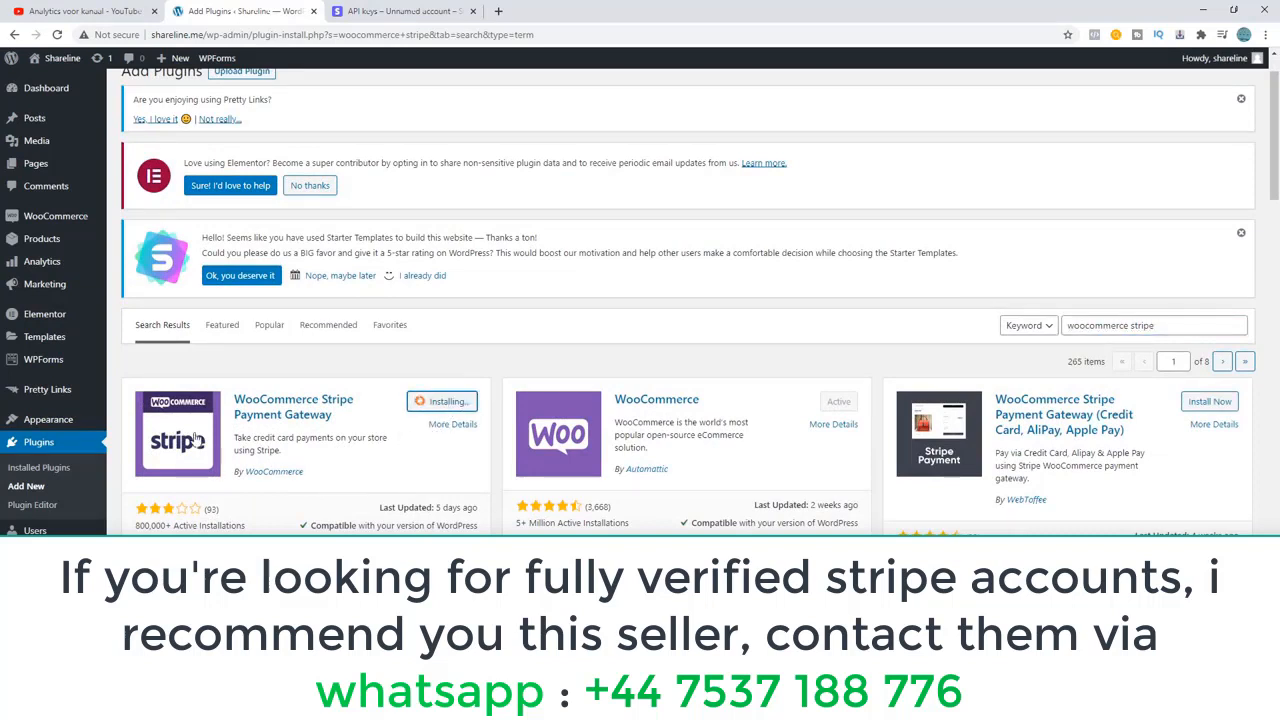
left_click_drag(306, 473, 247, 477)
left_click(347, 464)
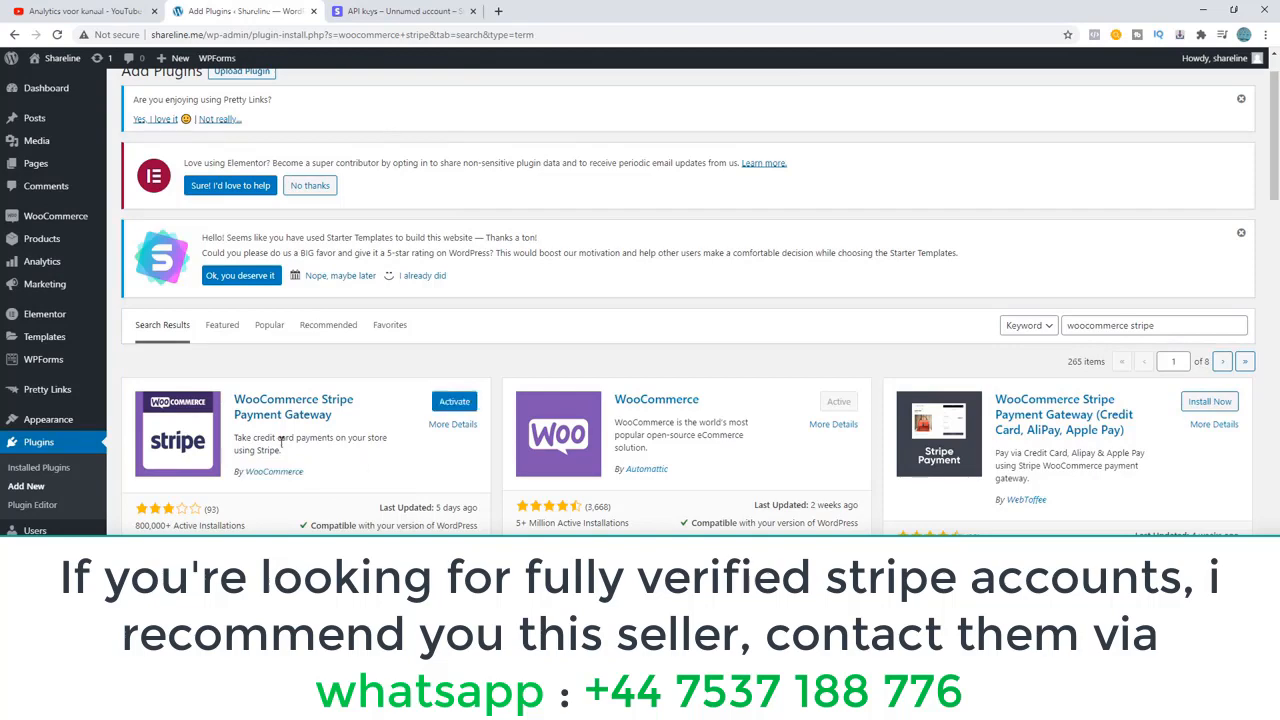
left_click(454, 402)
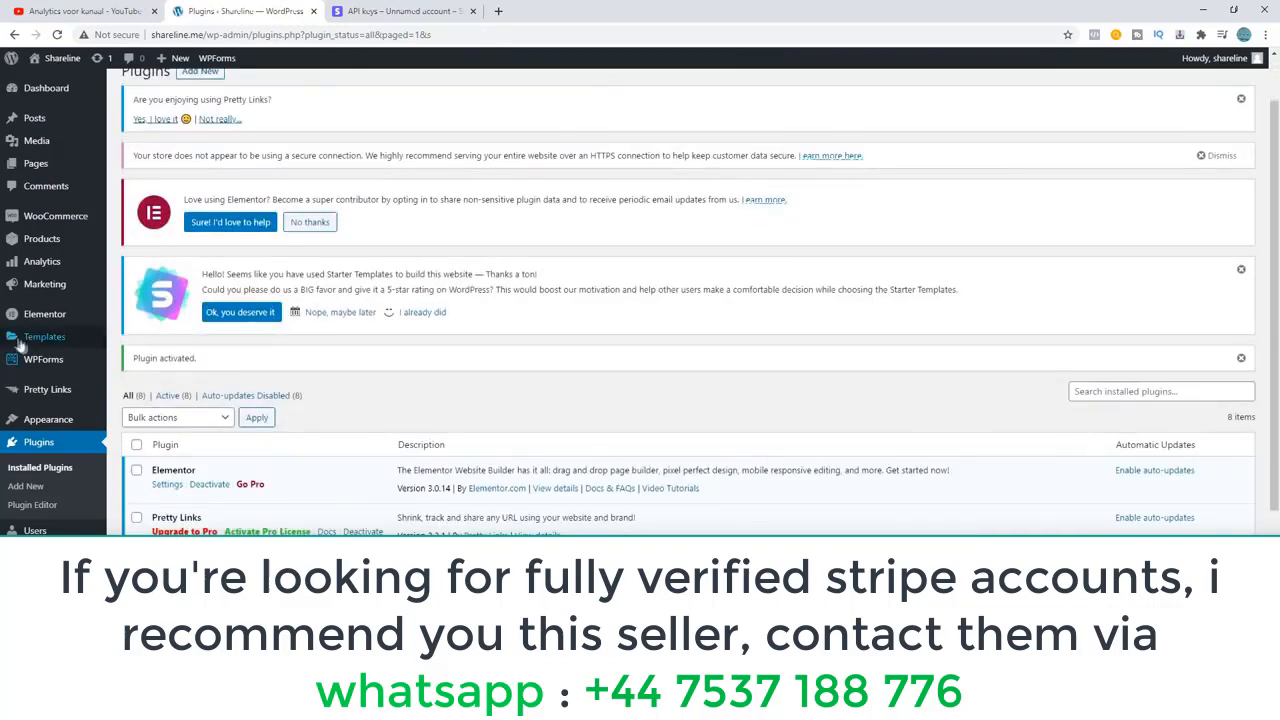
Return to the WooCommerce payment settings and examine the Stripe payment methods, including Stripe – Credit Card.
left_click(40, 218)
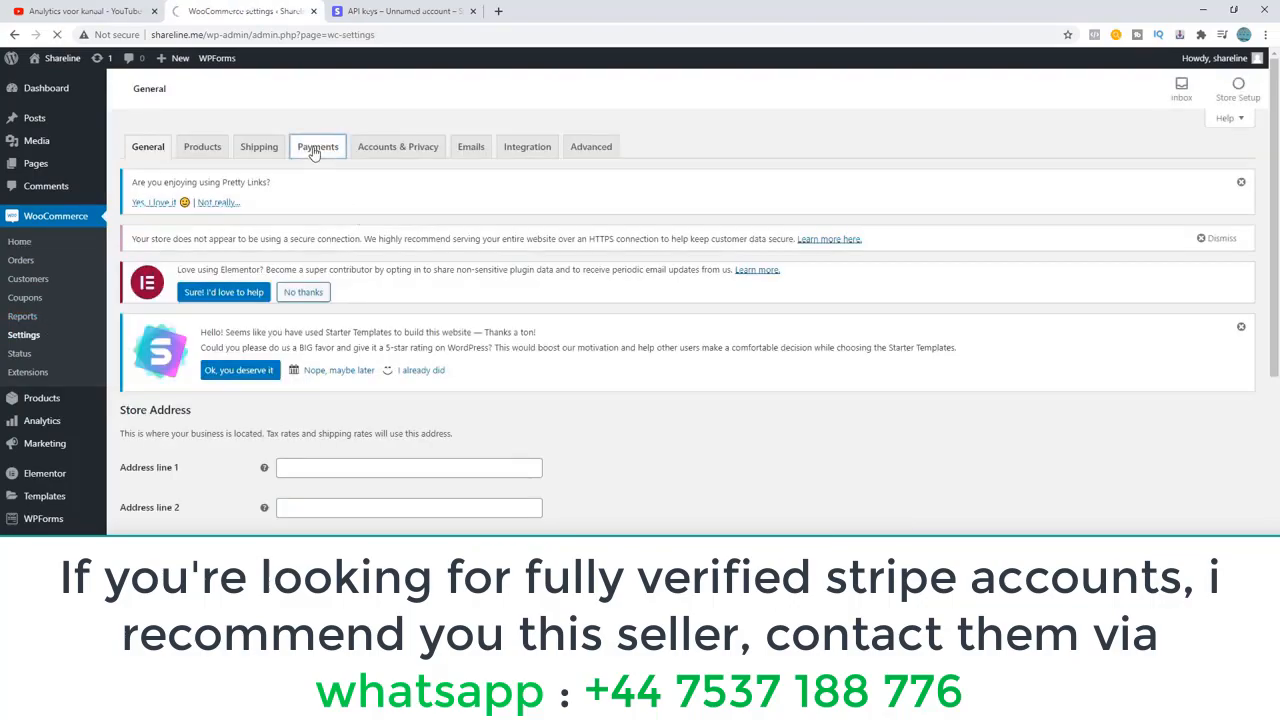
scroll(460, 370, "down", 5)
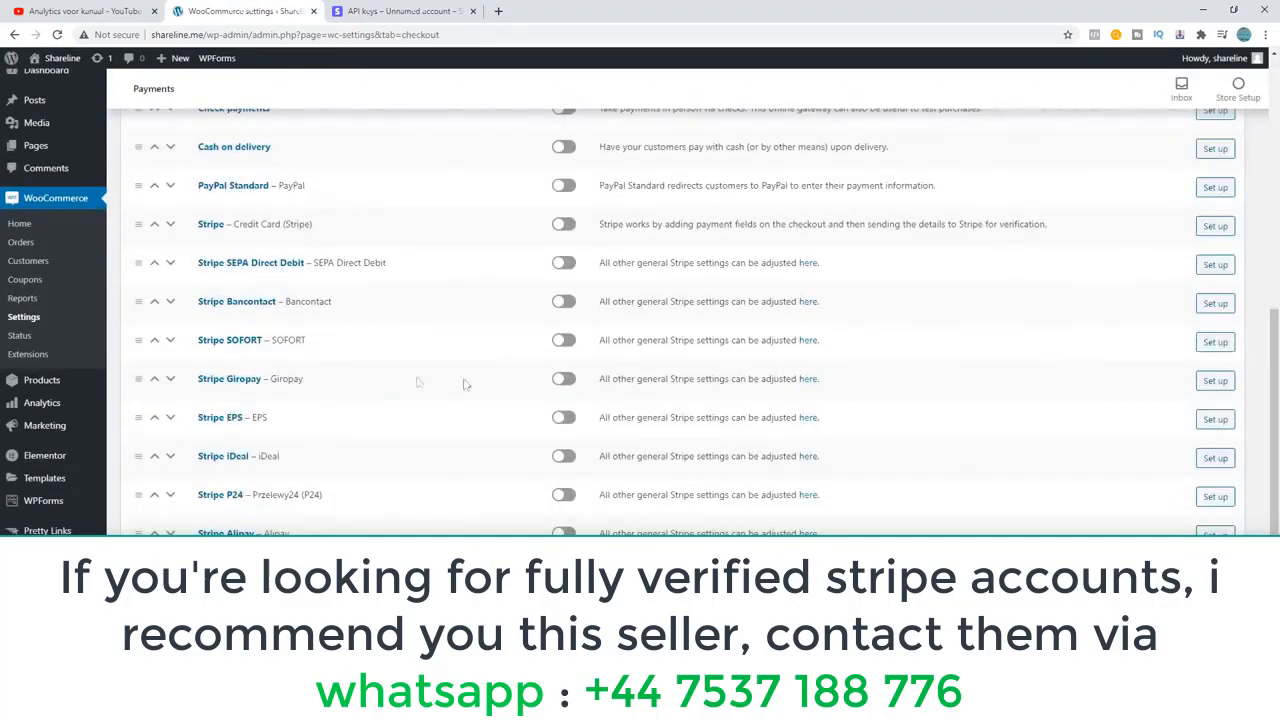
scroll(329, 323, "up", 2)
scroll(241, 484, "down", 1)
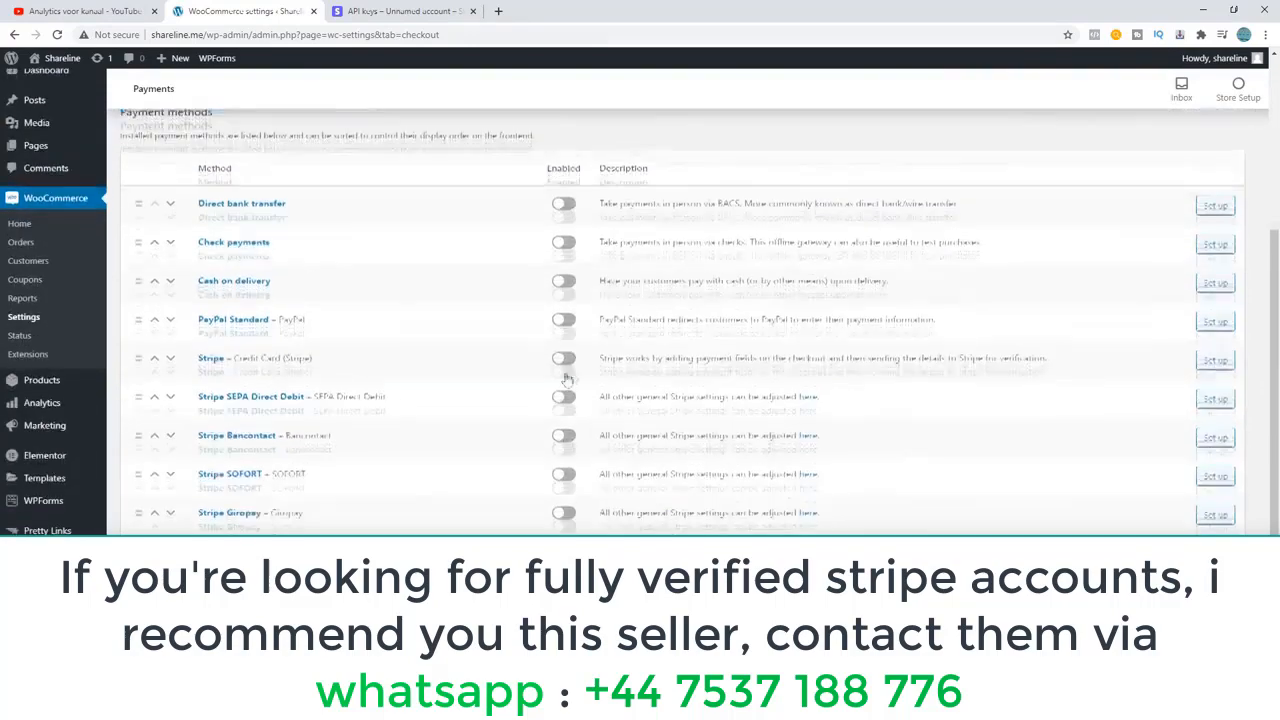
scroll(260, 440, "up", 3)
scroll(300, 380, "down", 3)
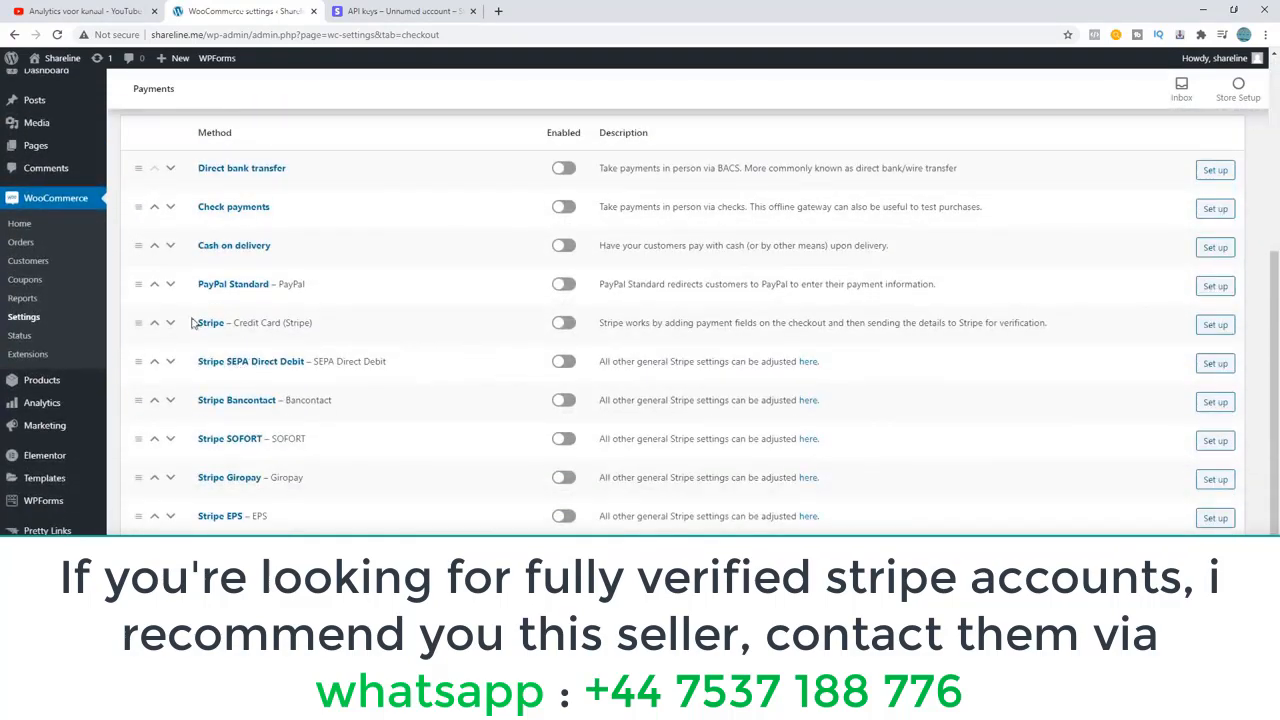
mouse_move(201, 322)
left_mouse_down()
mouse_move(206, 343)
mouse_move(190, 331)
mouse_move(202, 315)
left_mouse_up()
scroll(243, 460, "down", 1)
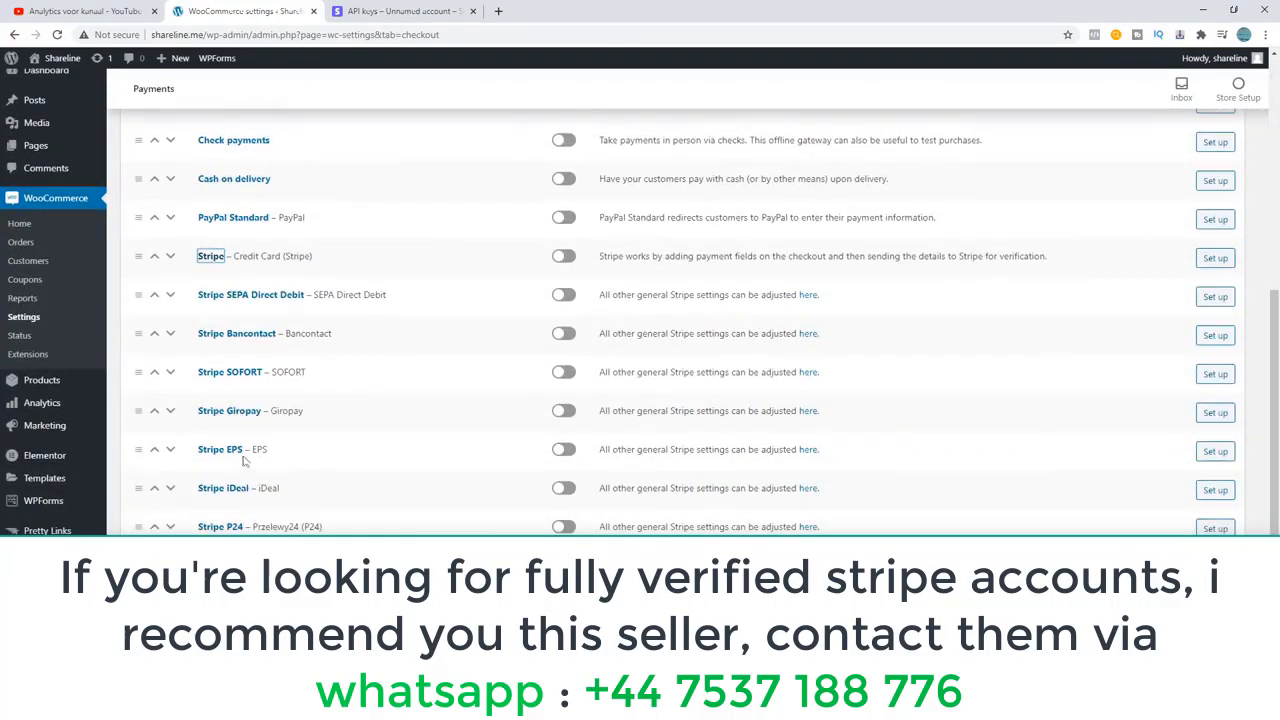
scroll(268, 463, "down", 1)
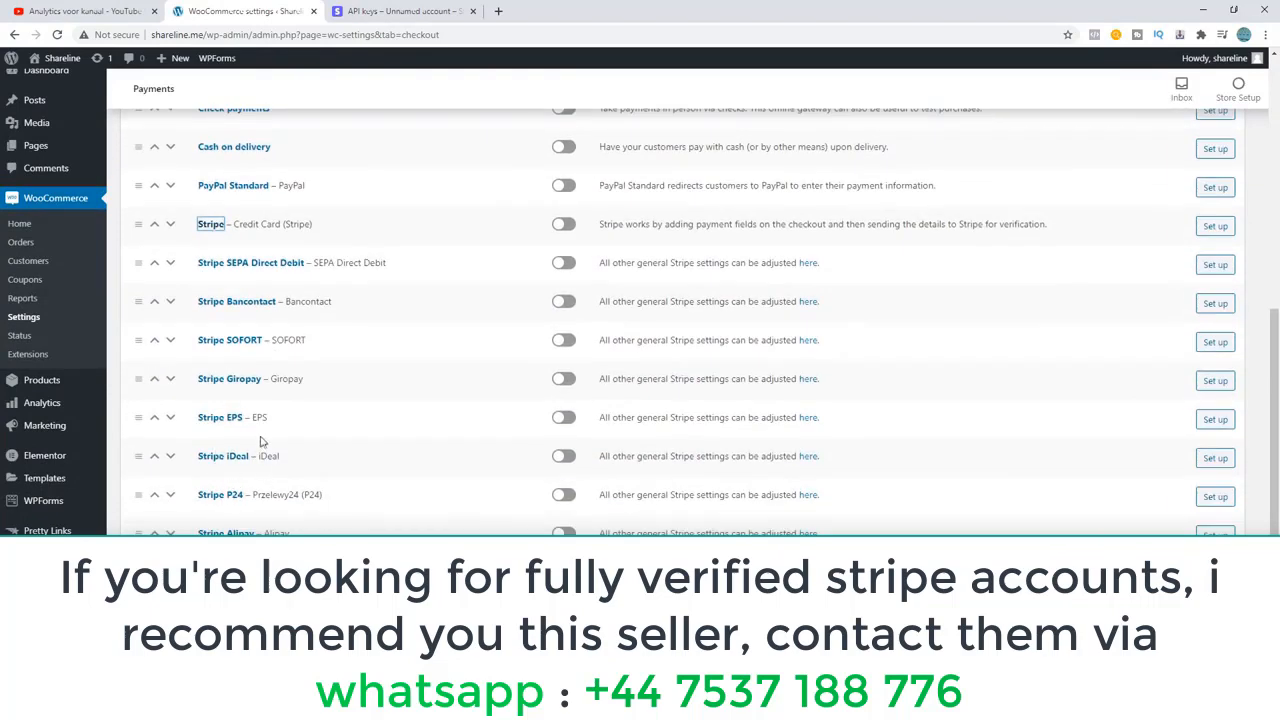
scroll(350, 360, "up", 1)
left_click_drag(312, 291, 218, 292)
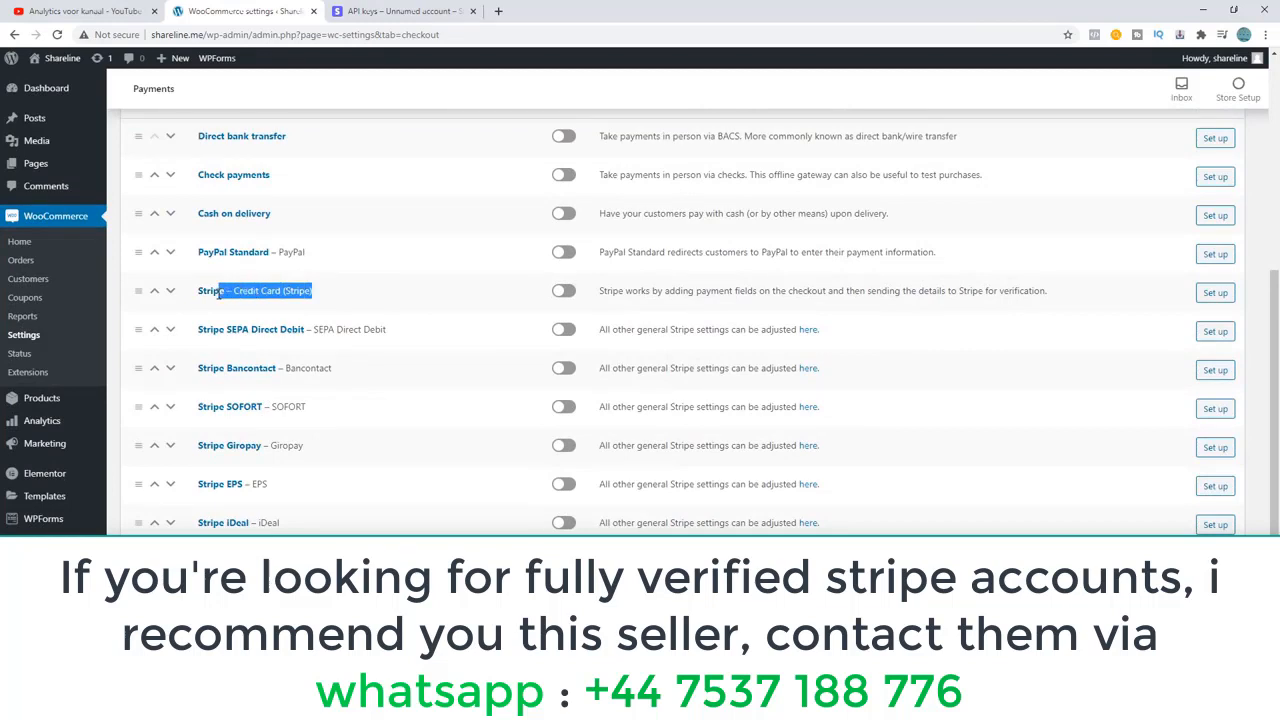
left_click(350, 299)
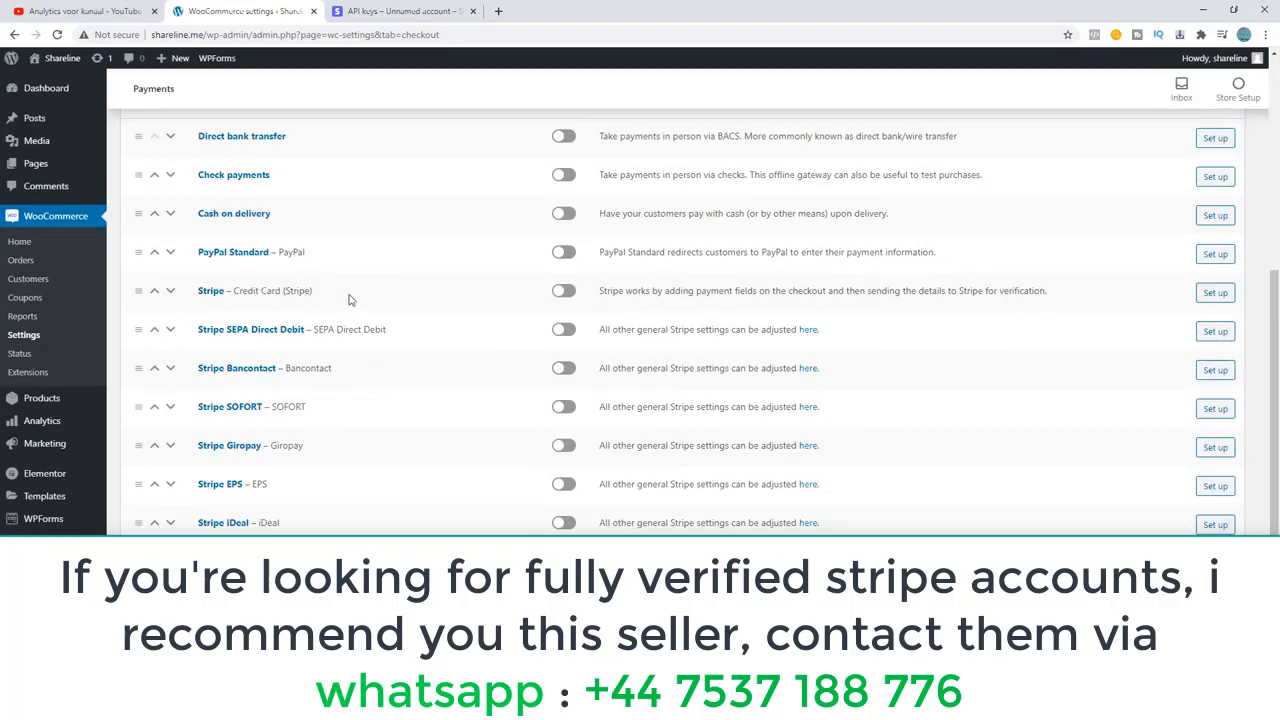
Enable the Stripe – Credit Card payment method and open its setup page.
left_click(555, 295)
left_click(1207, 297)
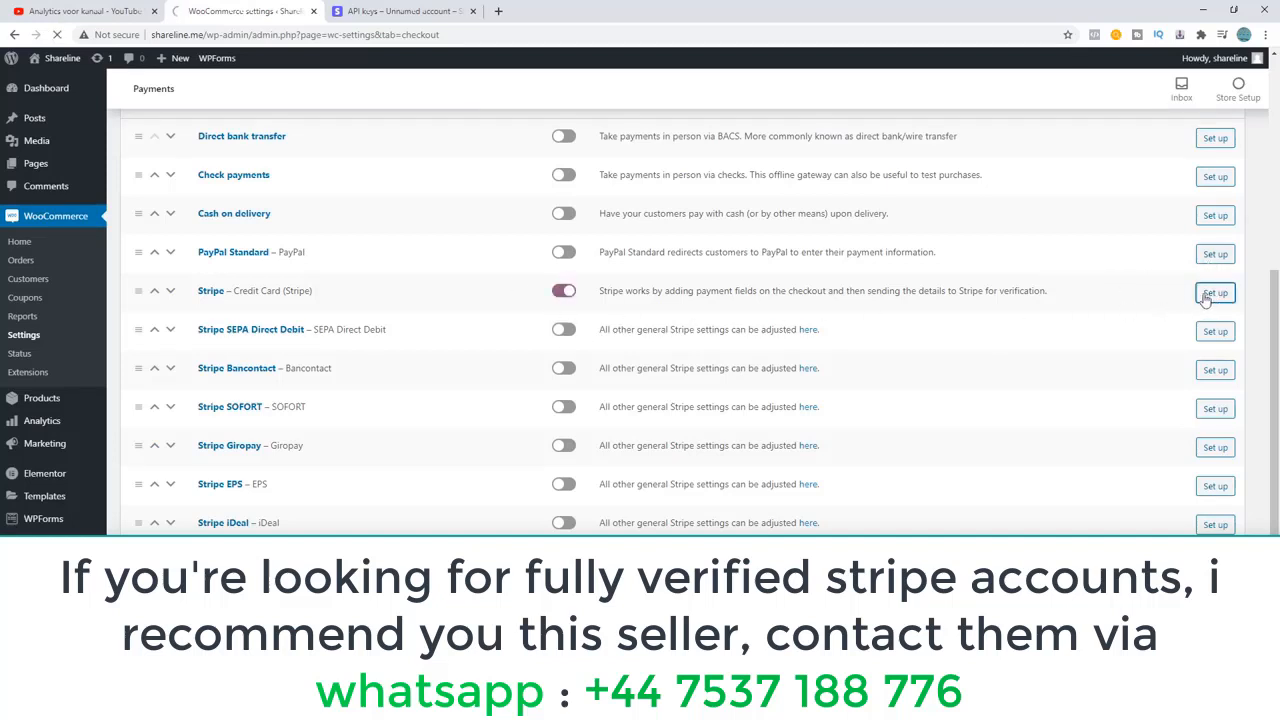
scroll(558, 344, "down", 3)
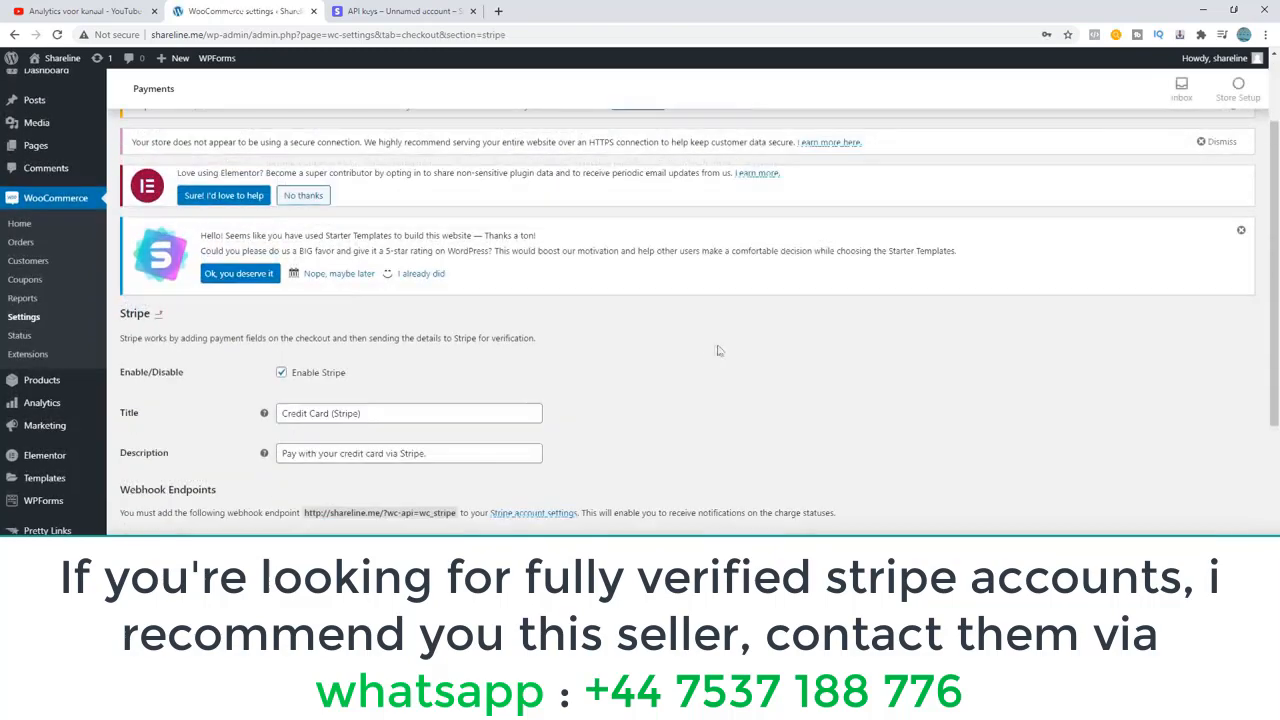
Examine the Stripe gateway's enable option, title, description, webhook endpoint and account key fields.
scroll(258, 346, "up", 3)
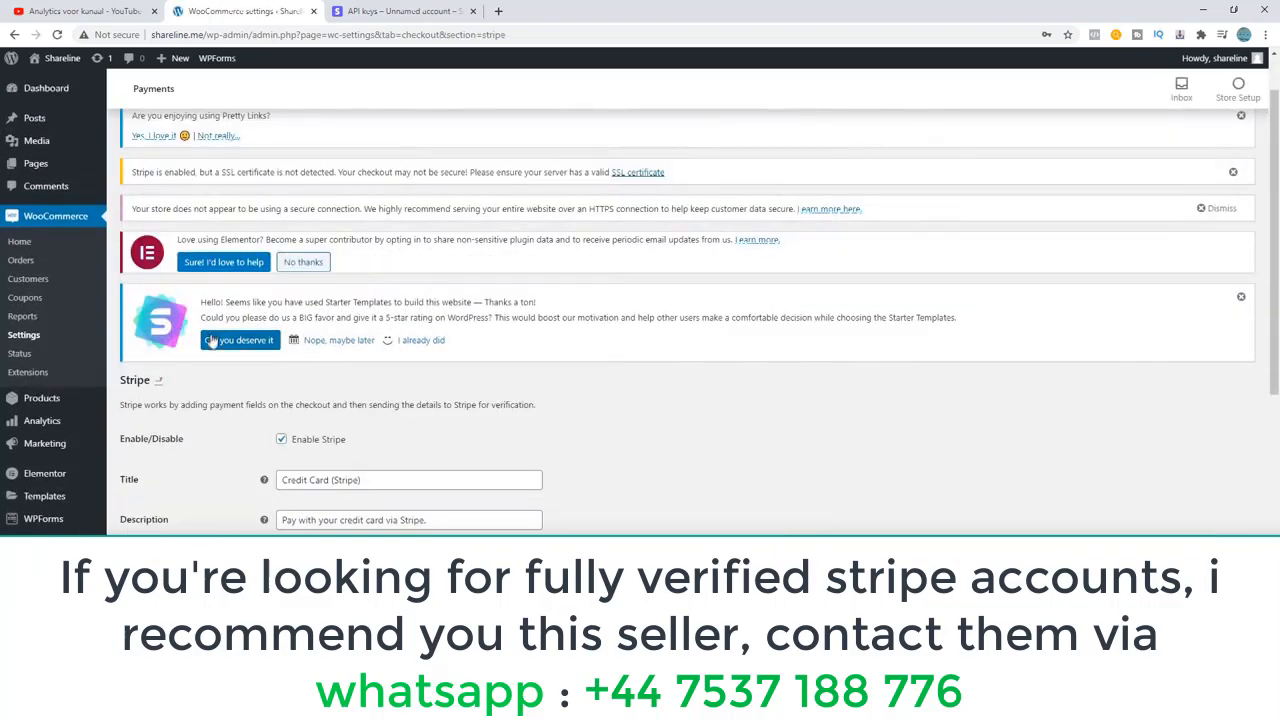
scroll(222, 345, "down", 3)
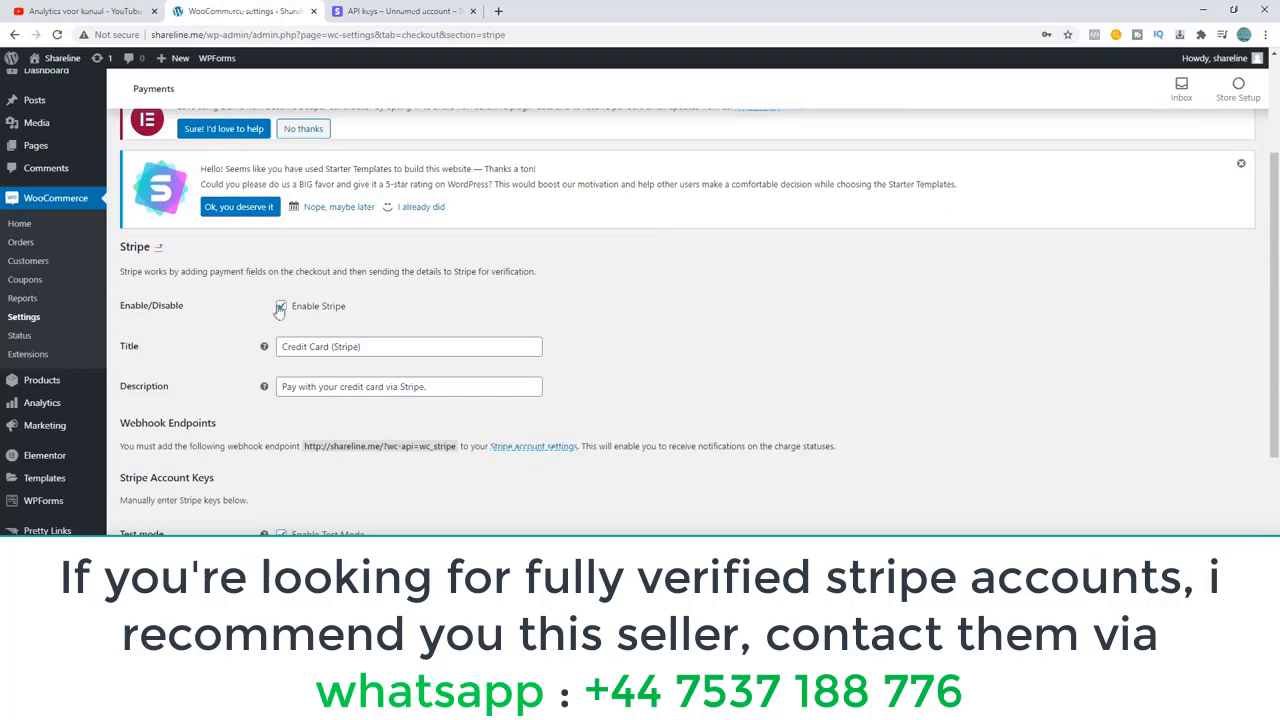
left_click_drag(389, 306, 290, 308)
left_click(374, 305)
scroll(268, 352, "down", 1)
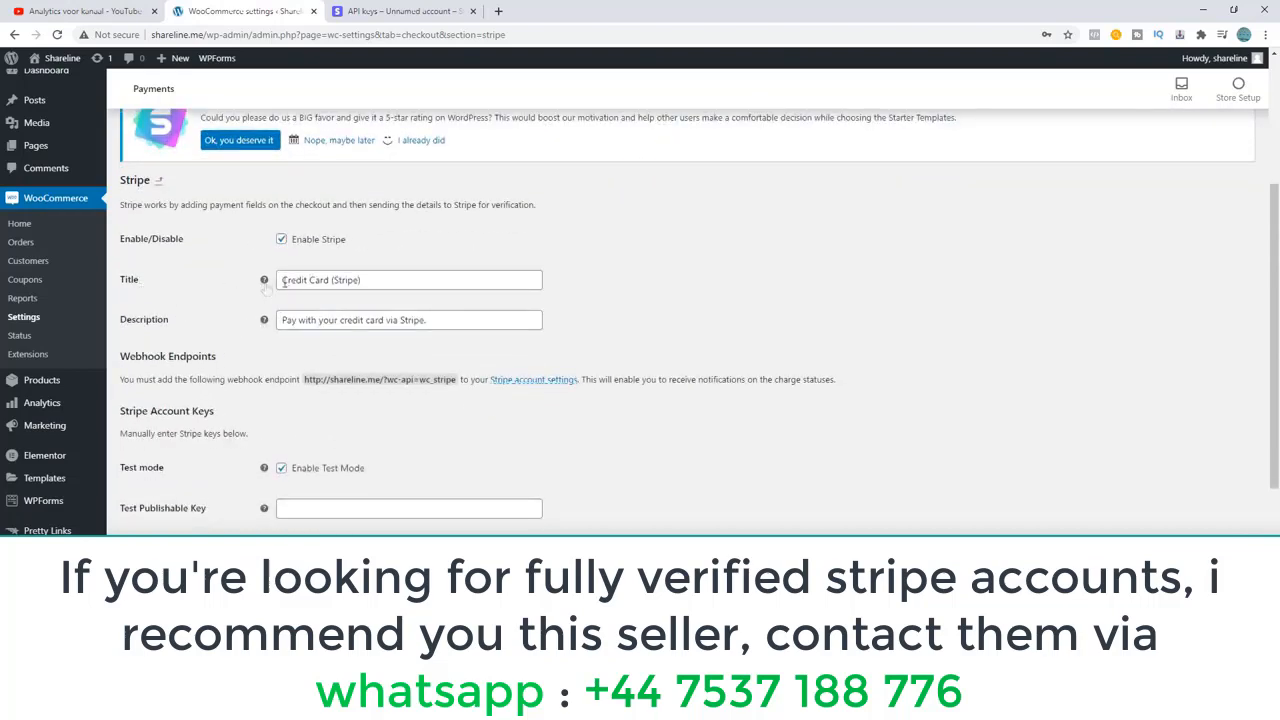
left_click_drag(374, 284, 268, 292)
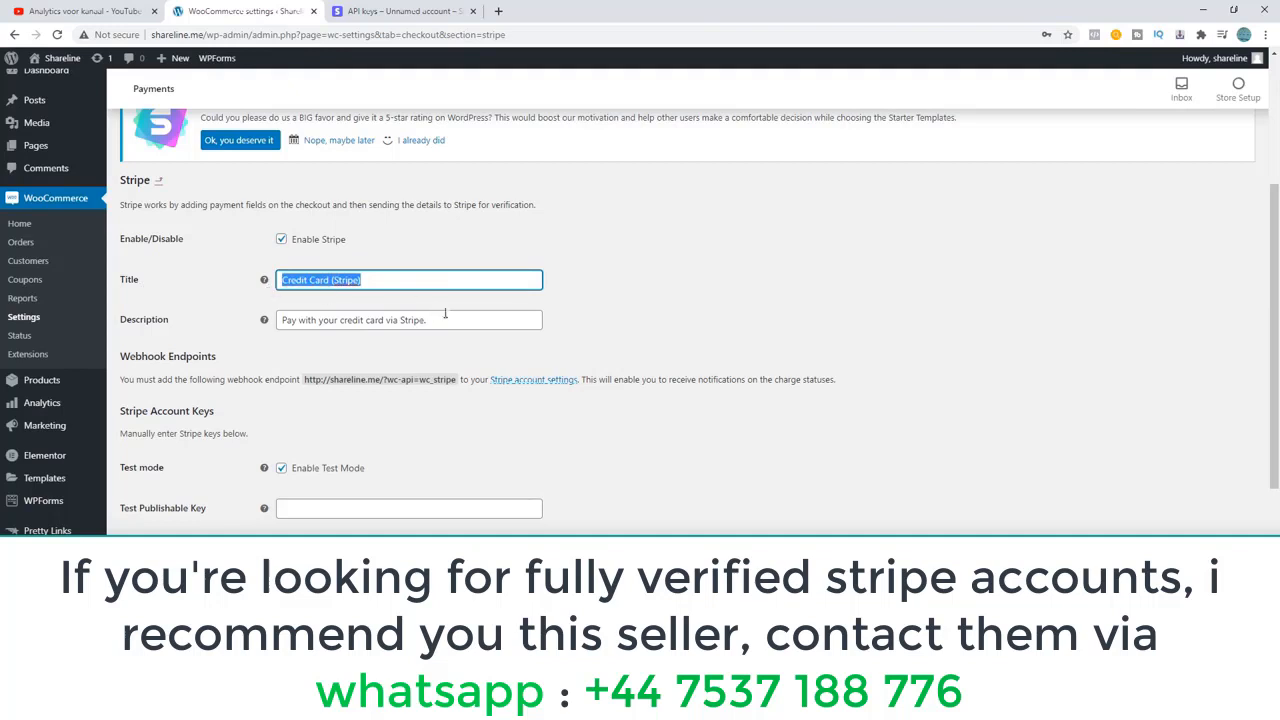
left_click_drag(445, 317, 278, 320)
left_click(212, 311)
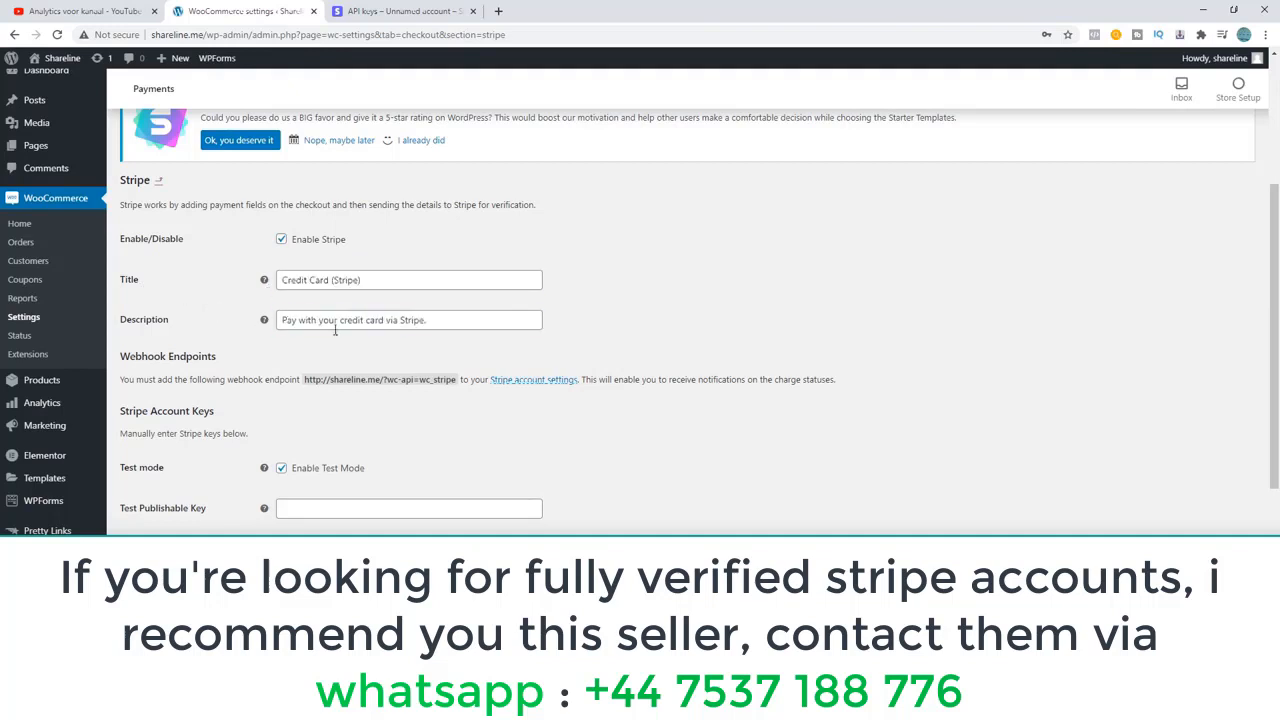
scroll(223, 376, "down", 2)
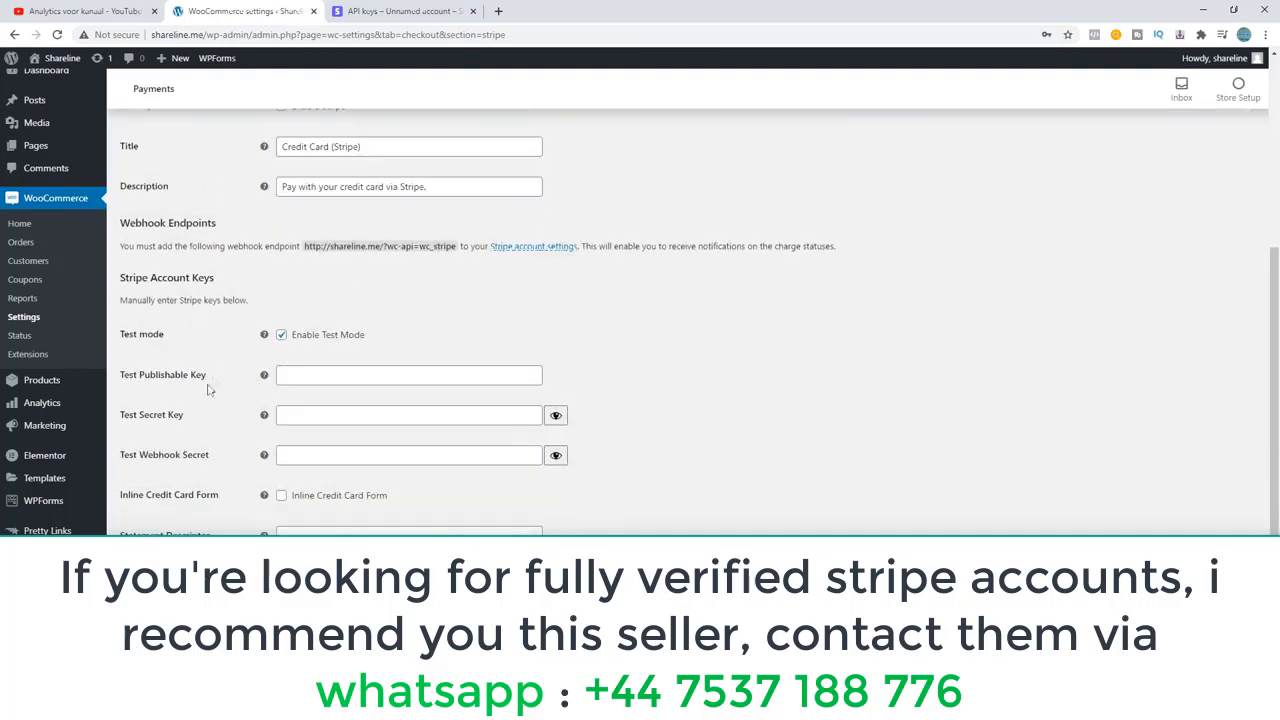
scroll(374, 360, "down", 3)
scroll(366, 352, "up", 4)
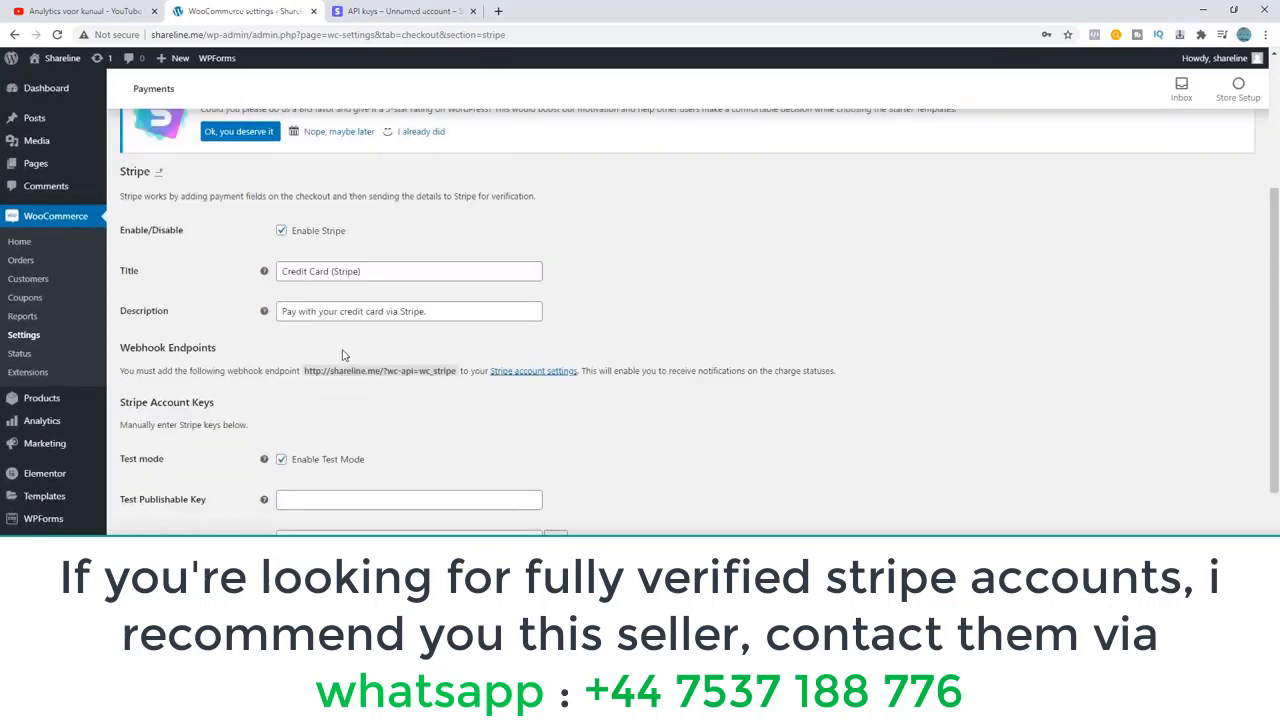
scroll(300, 340, "down", 2)
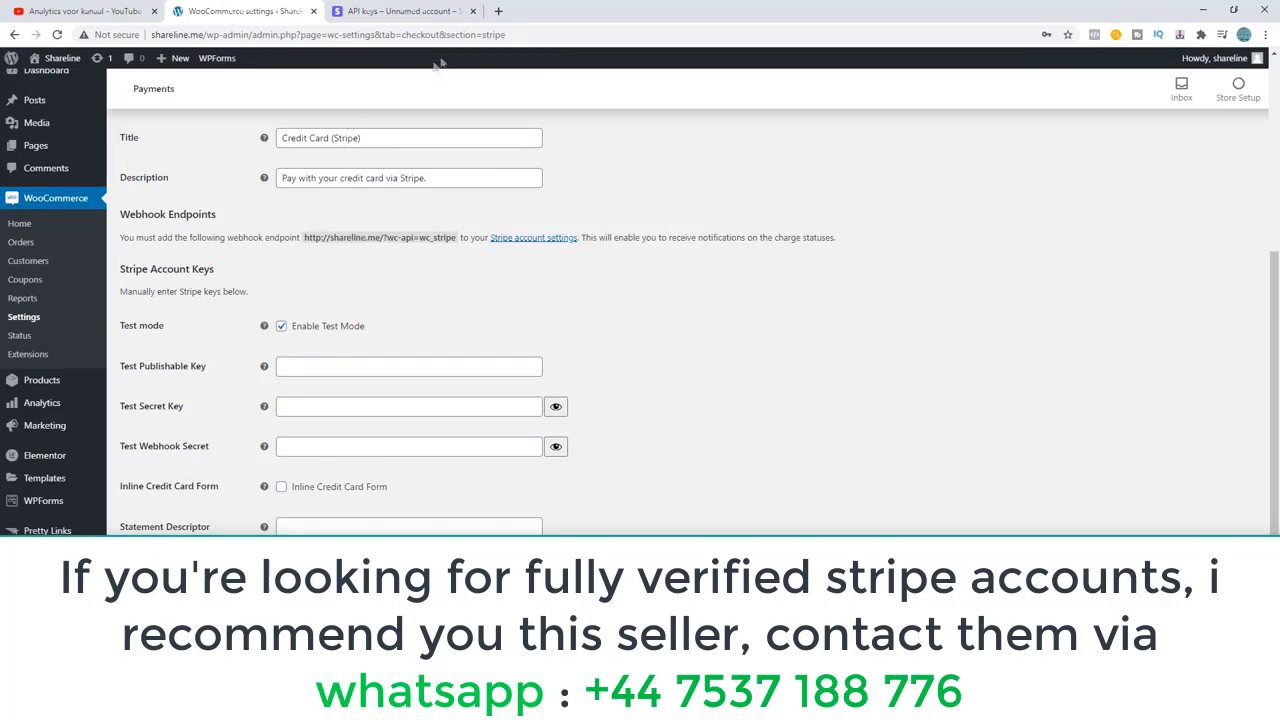
Search Google for "stripe" in a new browser tab, open the Stripe website and go to its dashboard.
left_click(498, 11)
type("str")
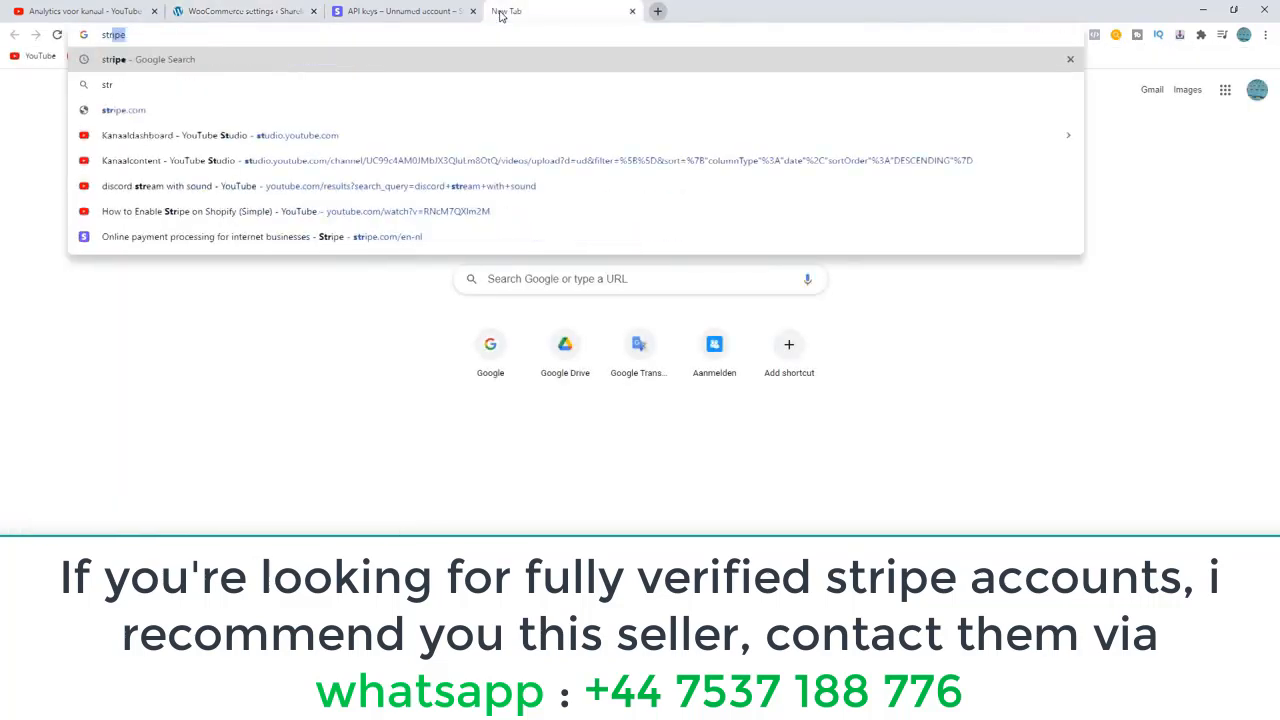
type("ipe")
key("Return")
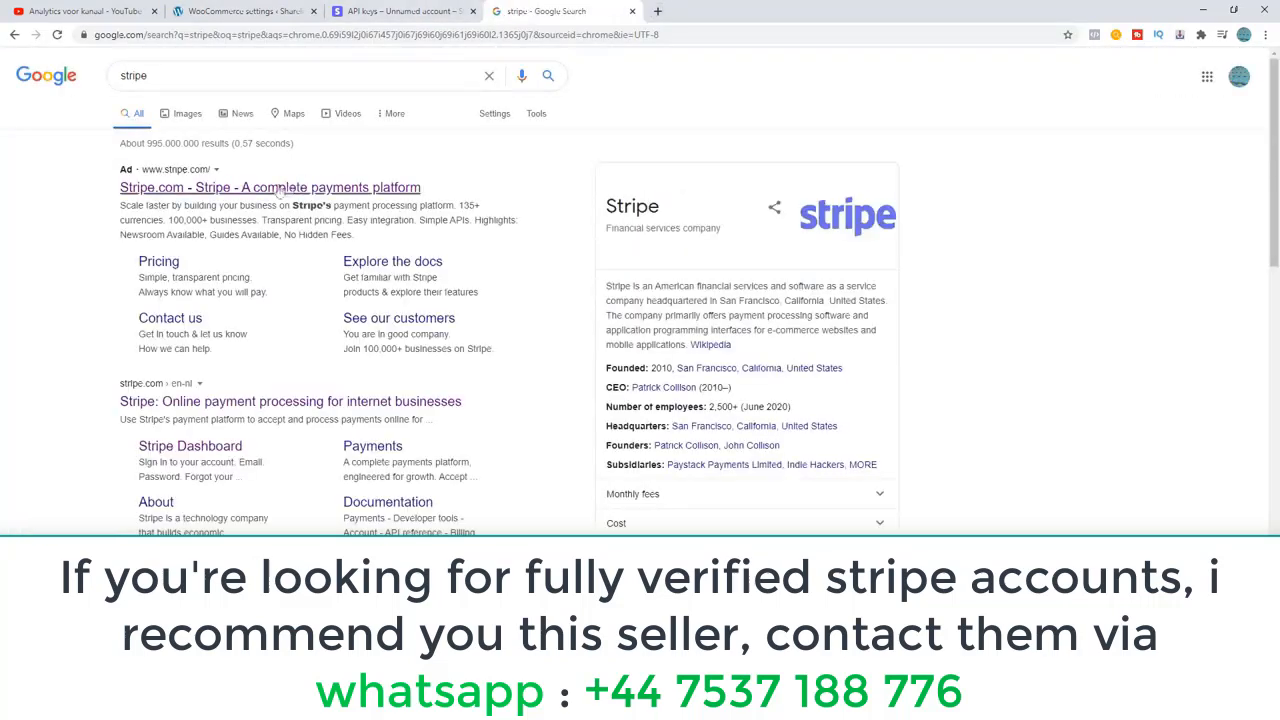
left_click(172, 404)
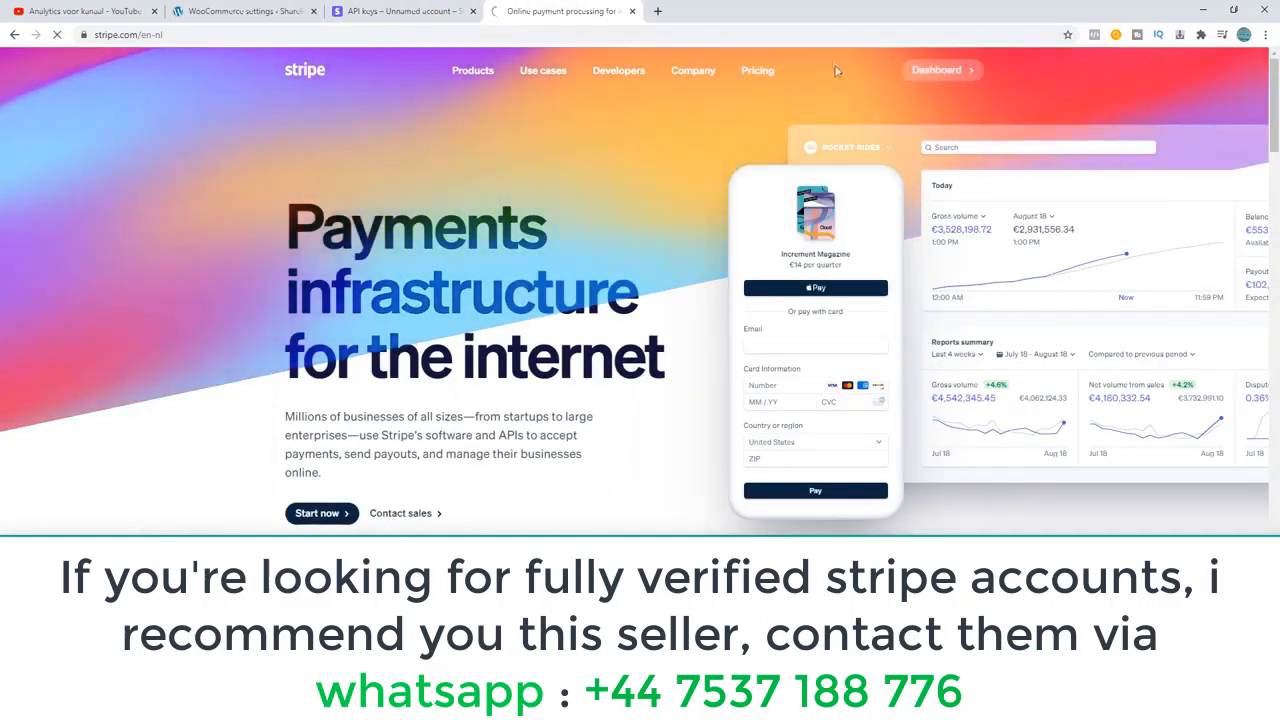
left_click(938, 70)
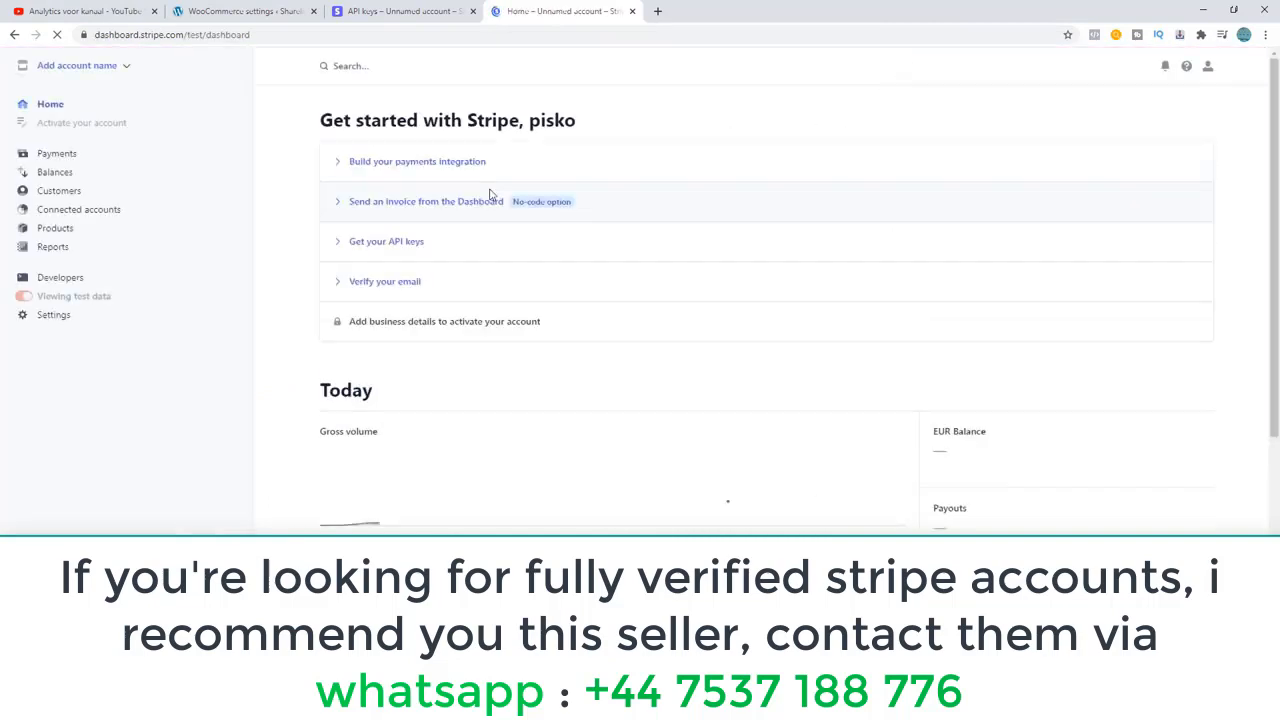
scroll(368, 220, "down", 1)
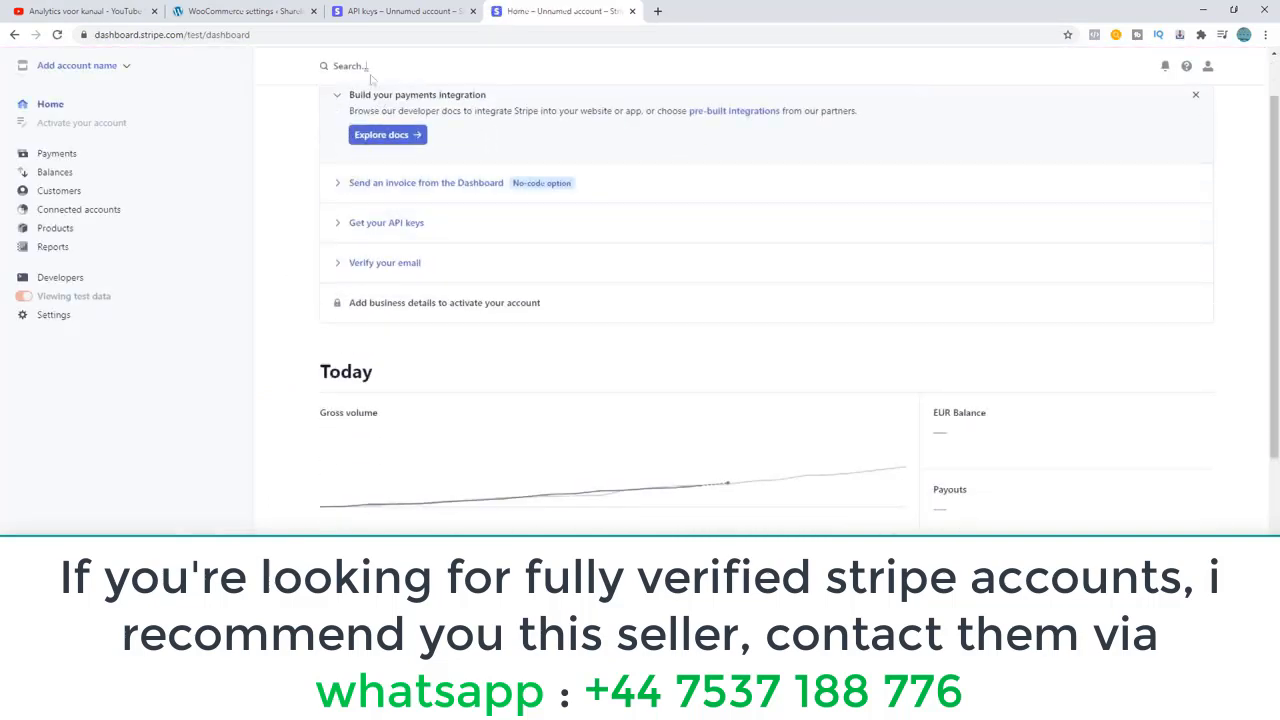
Close the separate Stripe API keys tab and return to the WooCommerce Stripe settings to check the test mode and key fields.
left_click(235, 11)
left_click(378, 13)
left_click_drag(378, 13, 525, 13)
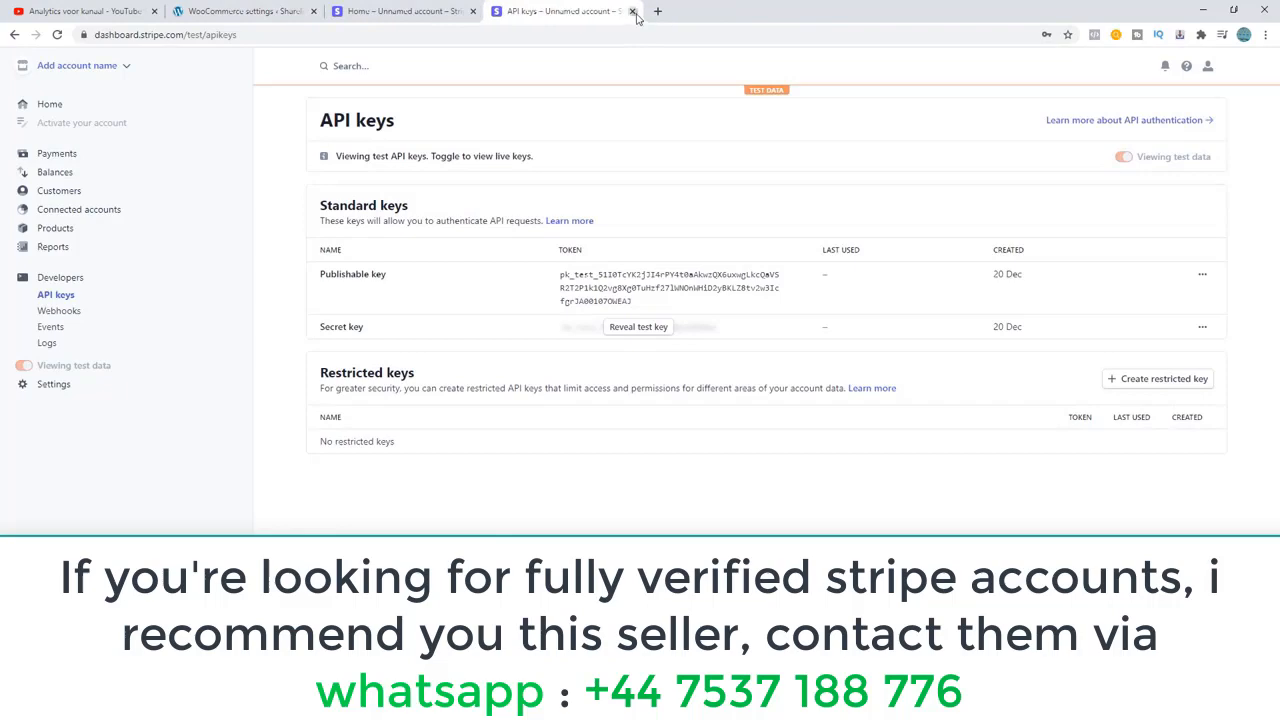
left_click(632, 11)
left_click_drag(207, 367, 139, 326)
left_click(187, 403)
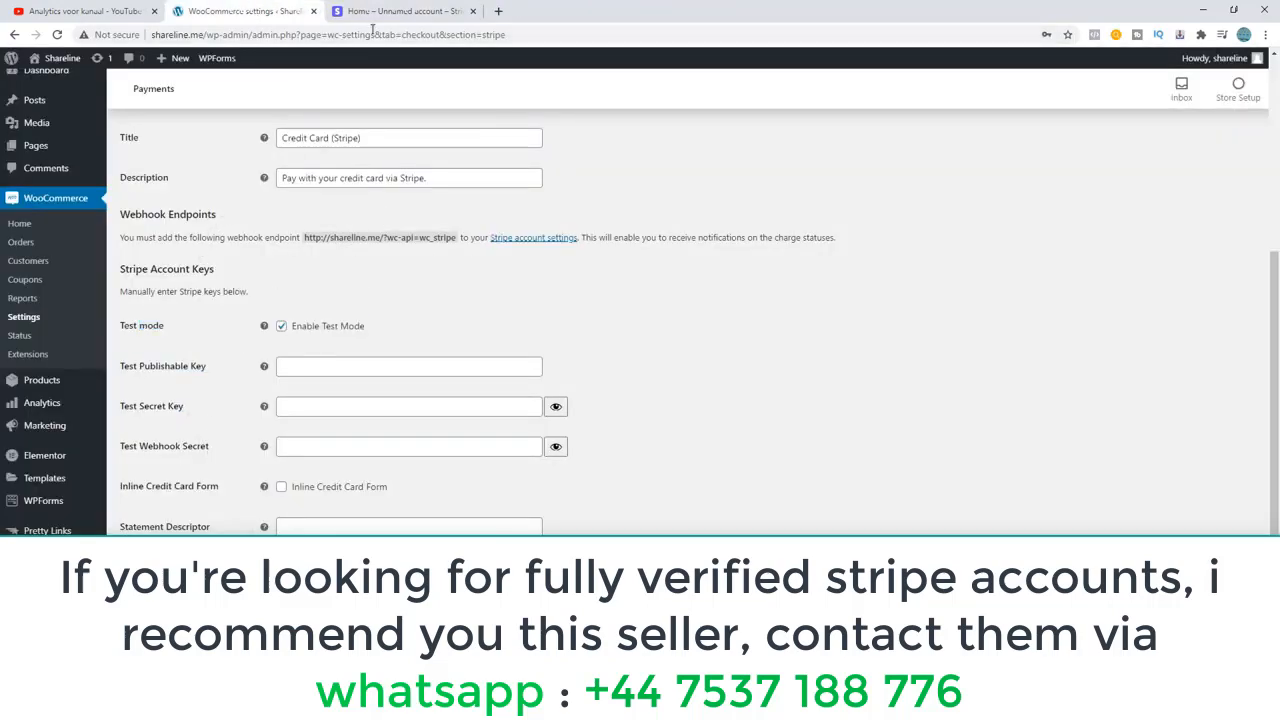
Search the Stripe dashboard for "api" and open the Developers API keys page.
left_click(372, 12)
left_click(369, 66)
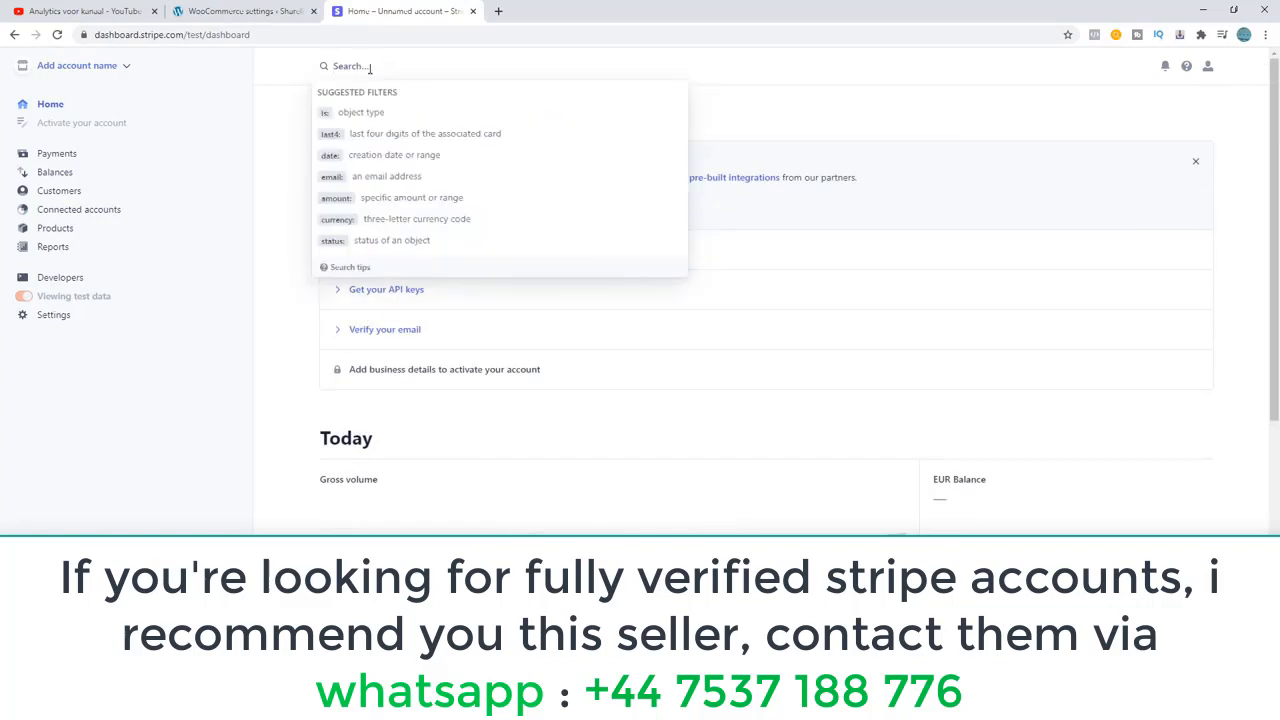
type("api")
key("Return")
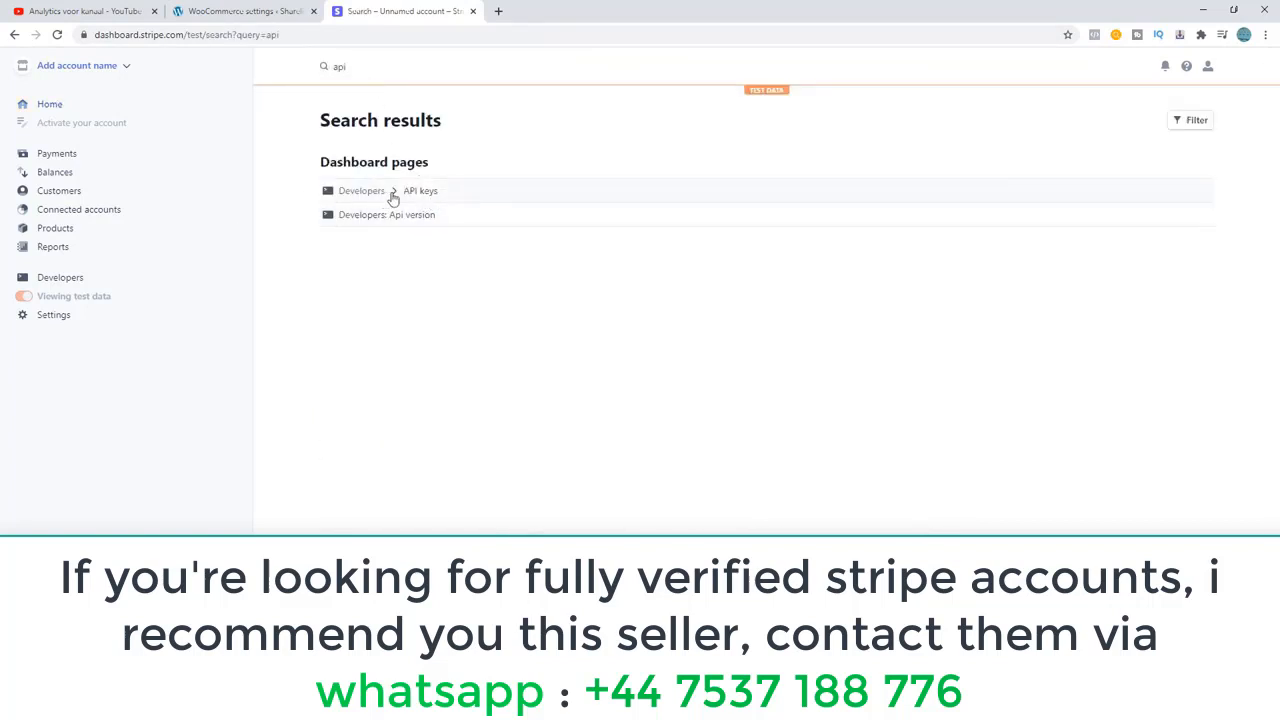
left_click(390, 198)
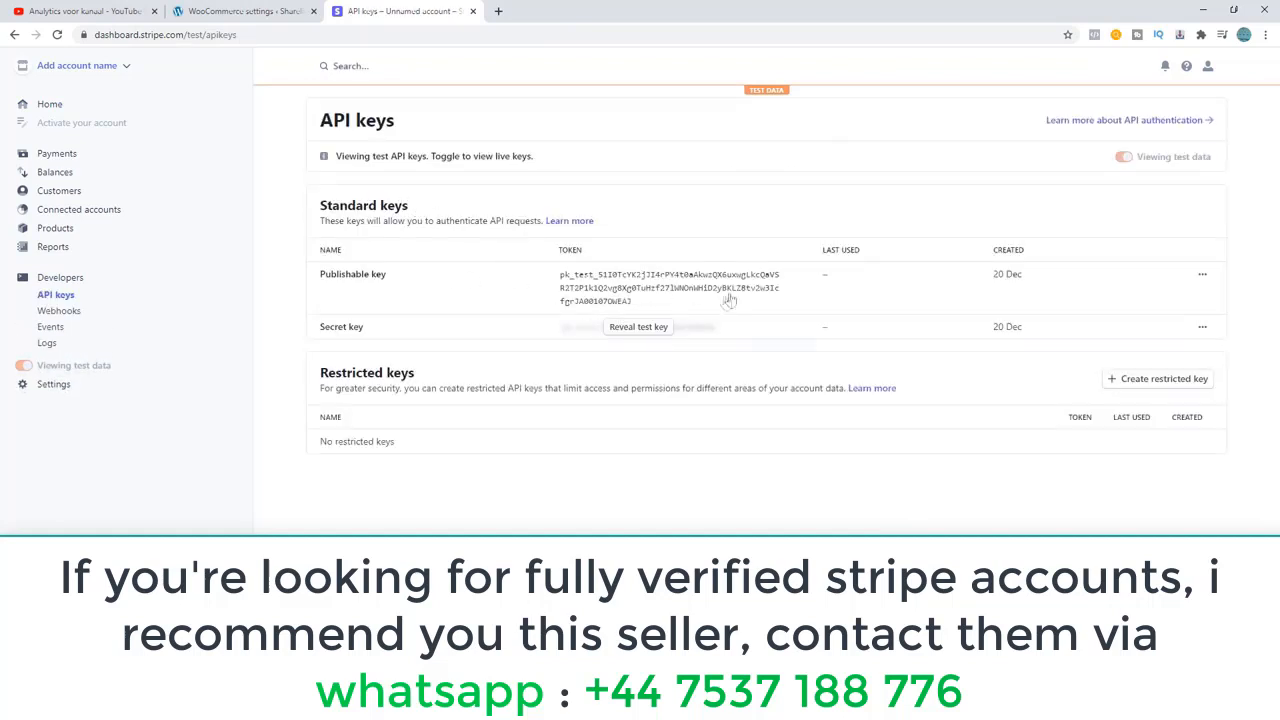
Copy the Stripe test publishable key and paste it into the Test Publishable Key field of the WooCommerce Stripe settings.
left_click(584, 285)
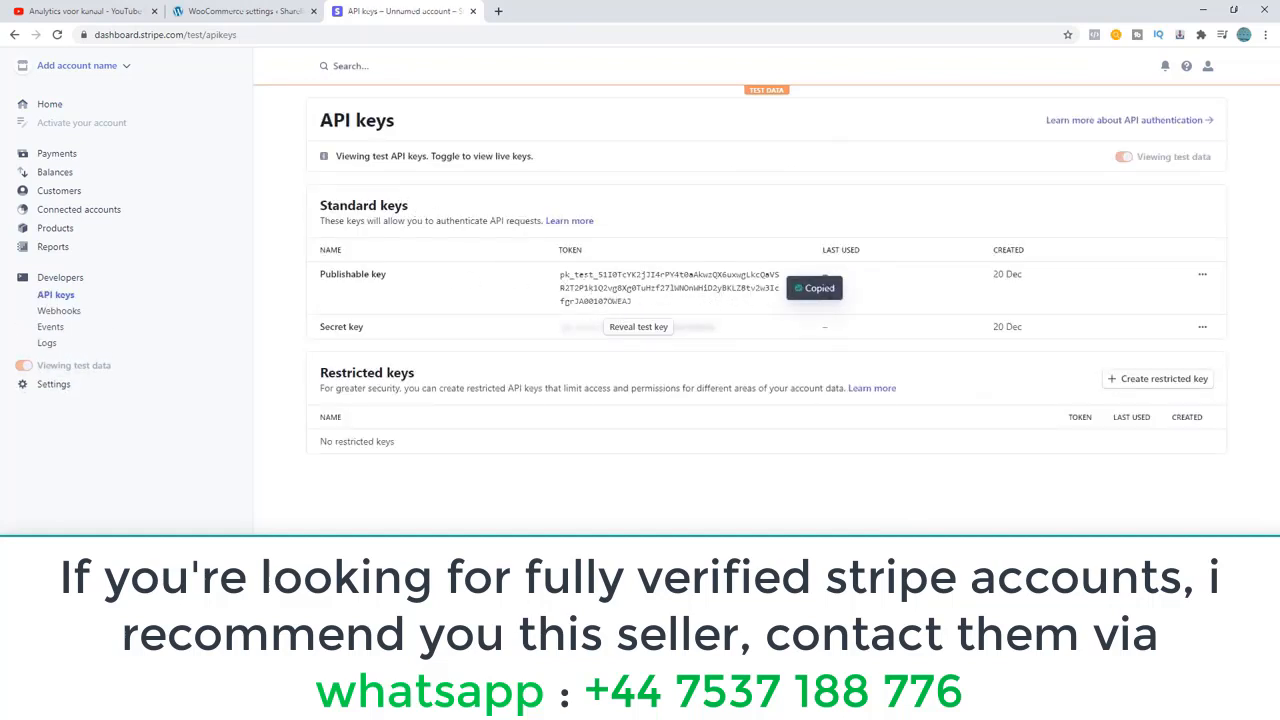
left_click(300, 12)
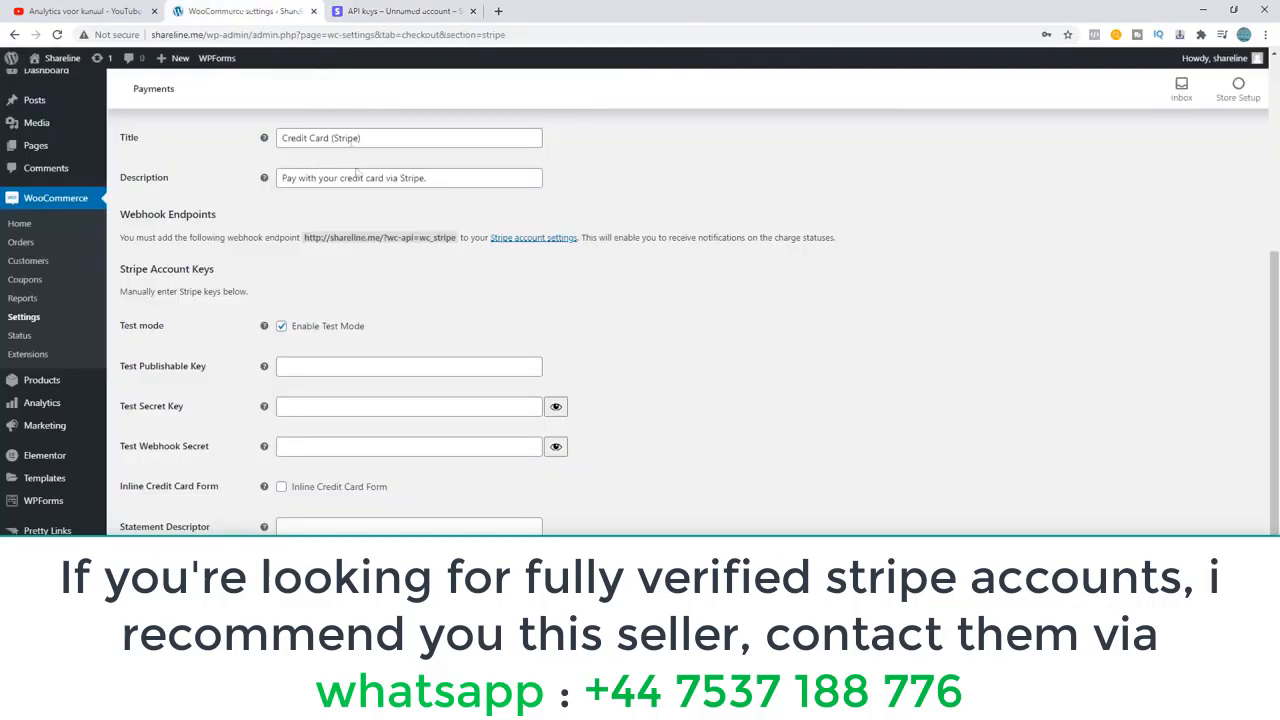
left_click(308, 370)
key("ctrl+v")
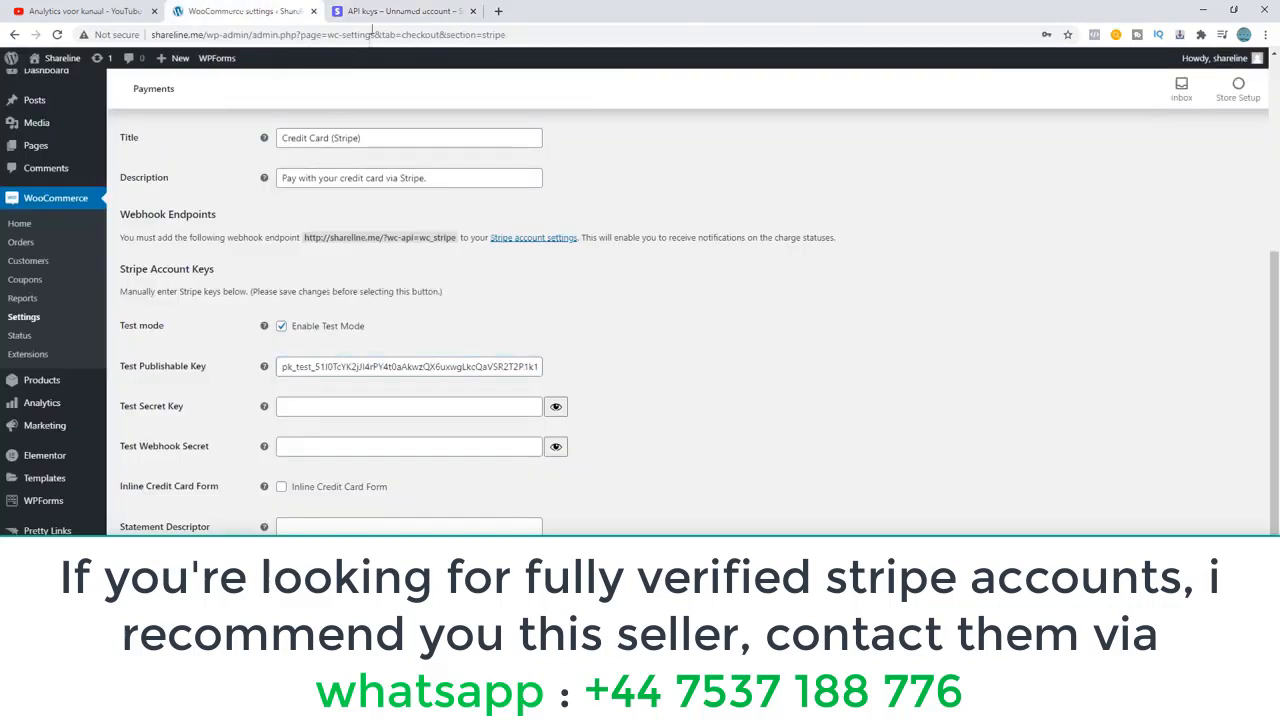
Reveal and copy the Stripe test secret key and paste it into the Test Secret Key field of the WooCommerce Stripe settings.
left_click(385, 12)
left_click(636, 329)
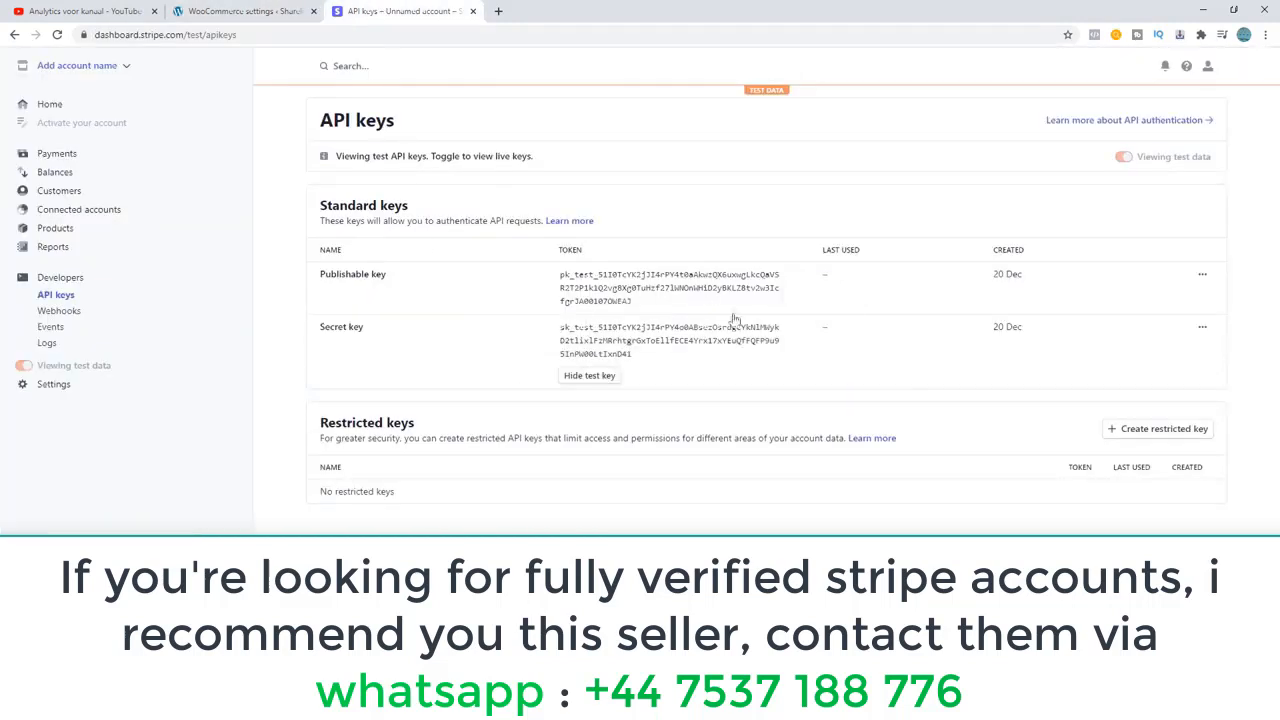
left_click(609, 347)
left_click(590, 377)
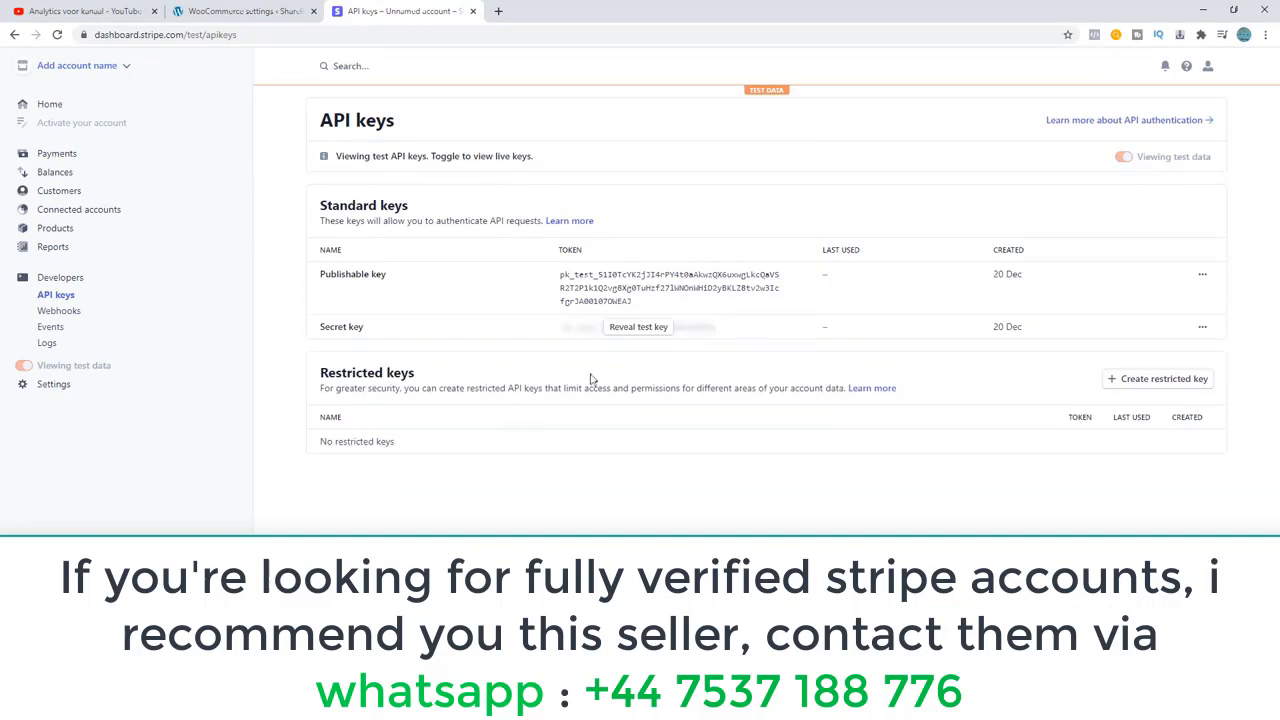
left_click(640, 335)
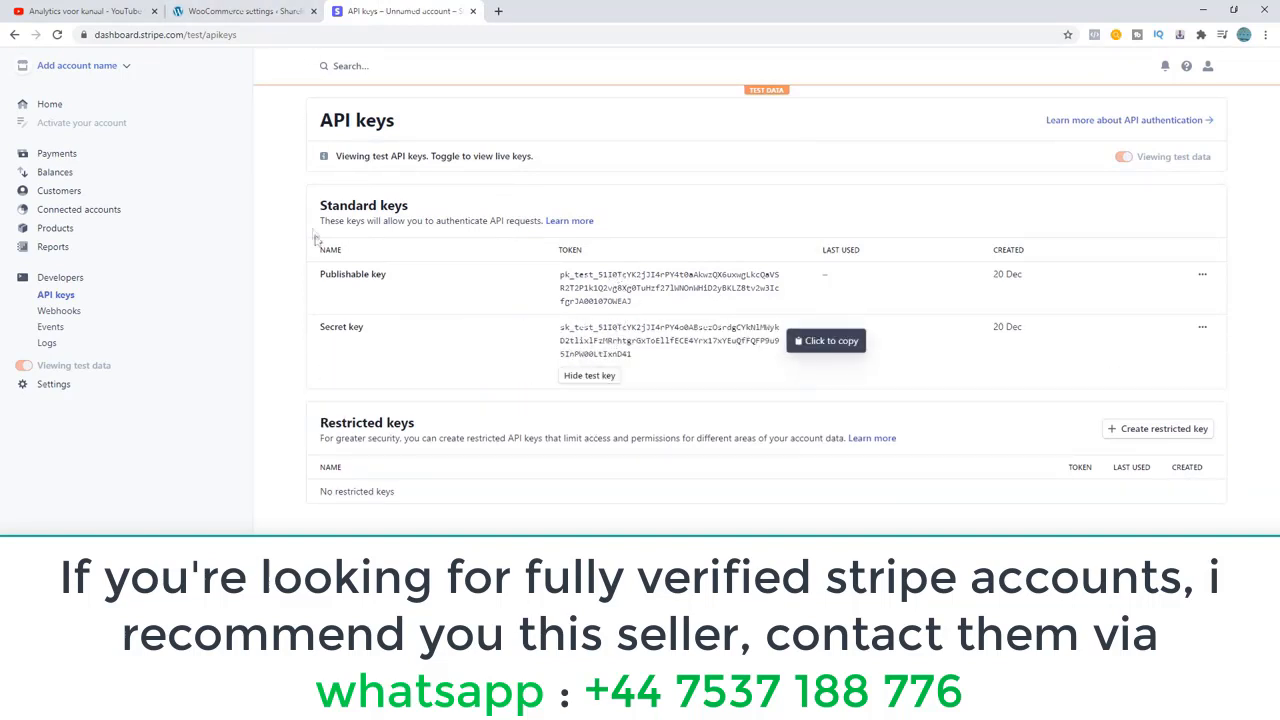
left_click(265, 10)
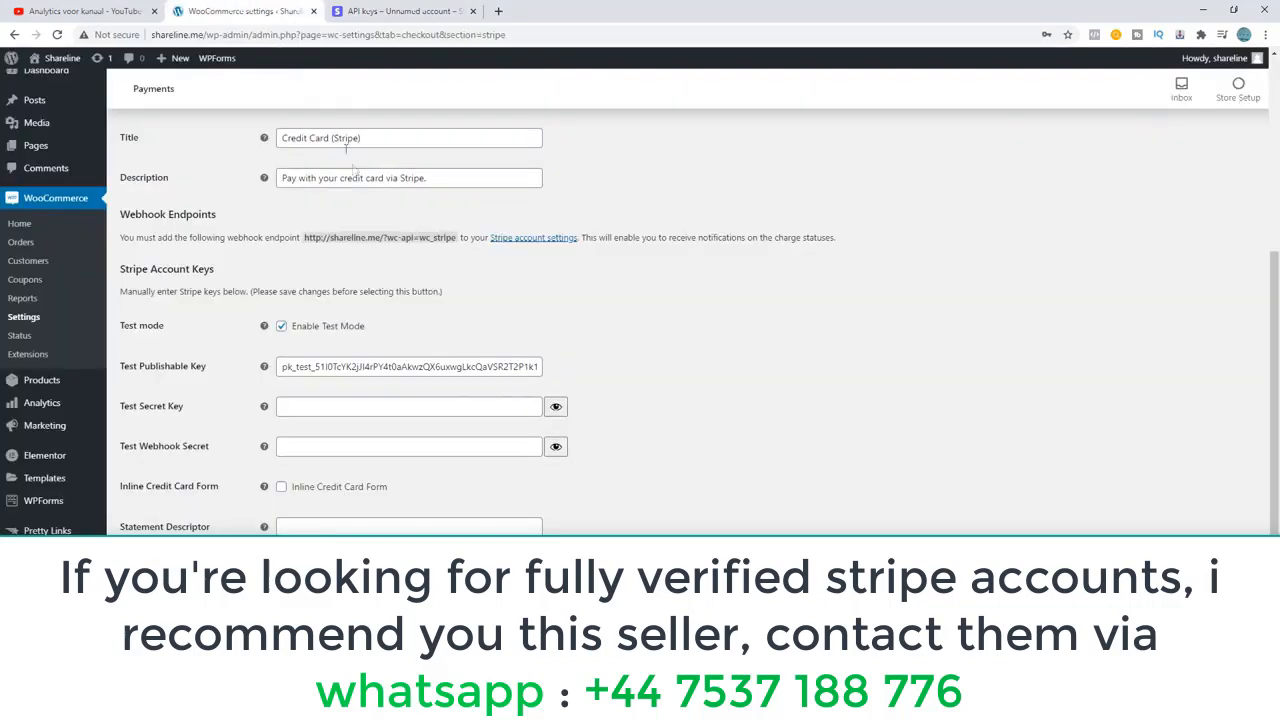
left_click(301, 413)
key("ctrl+v")
left_click_drag(333, 407, 219, 404)
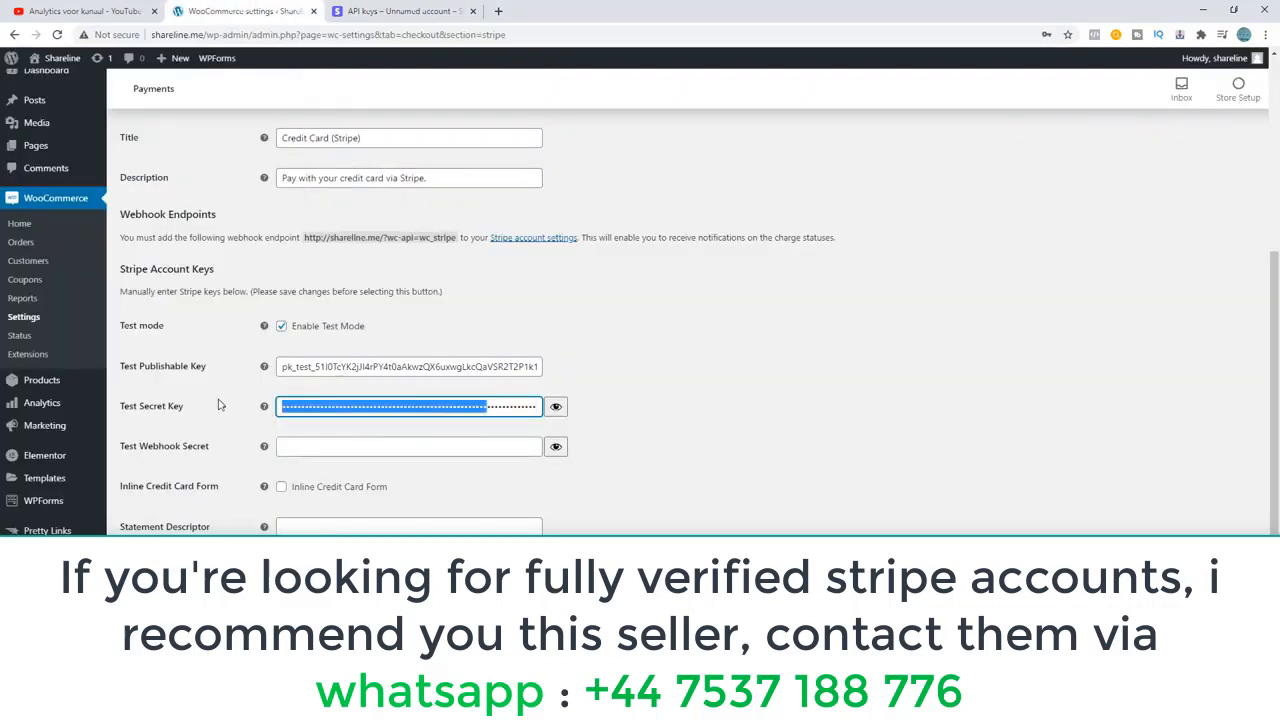
left_click(219, 404)
Turn test mode off to check the live key fields, and turn it back on.
scroll(207, 374, "down", 1)
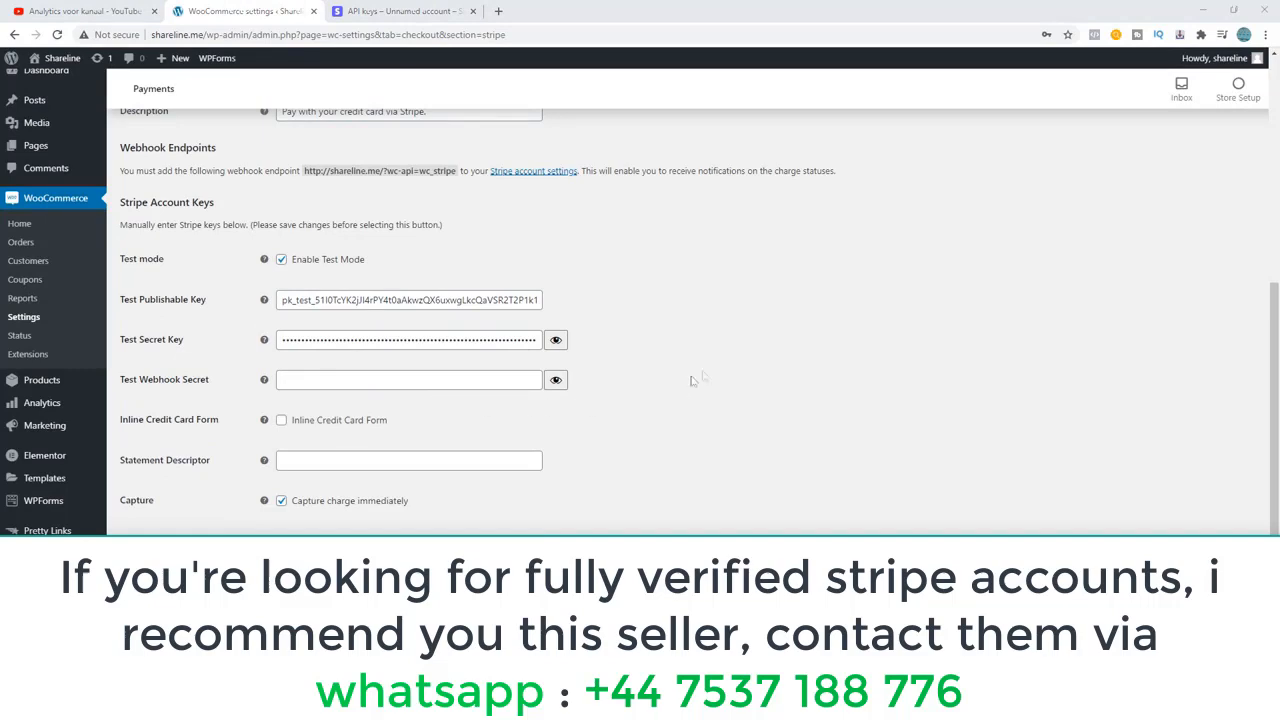
left_click(142, 259)
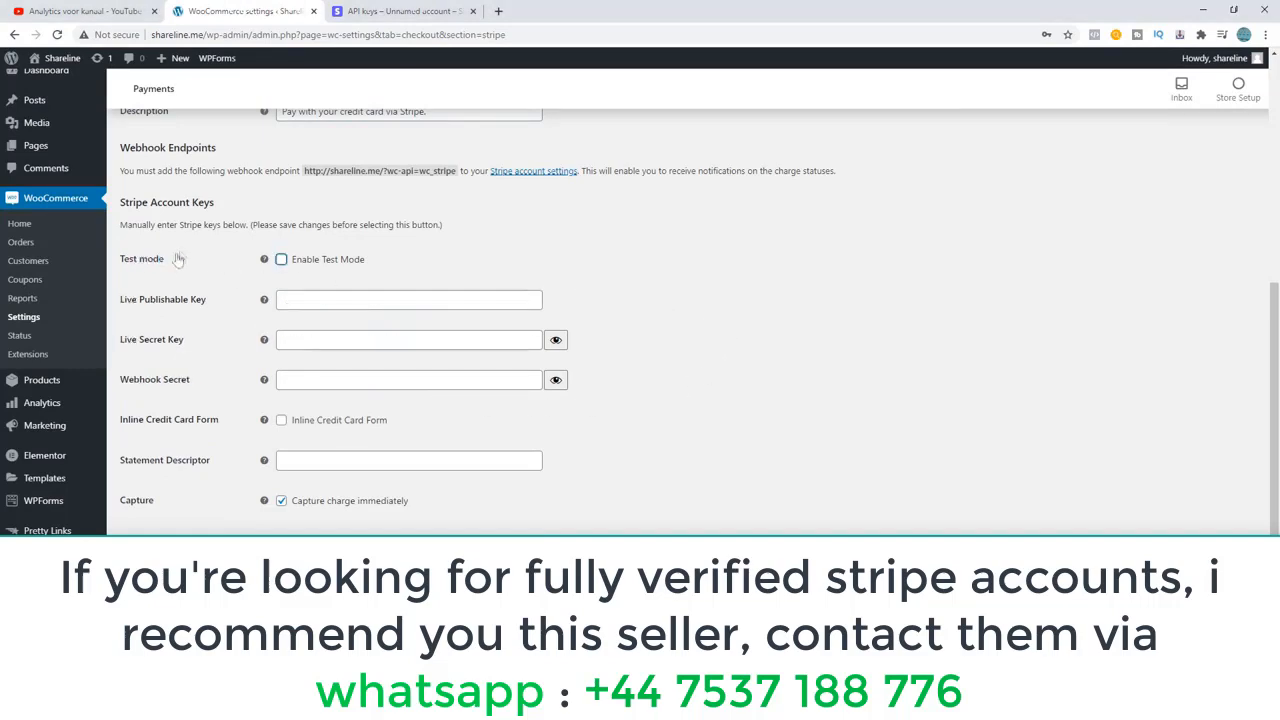
left_click(281, 259)
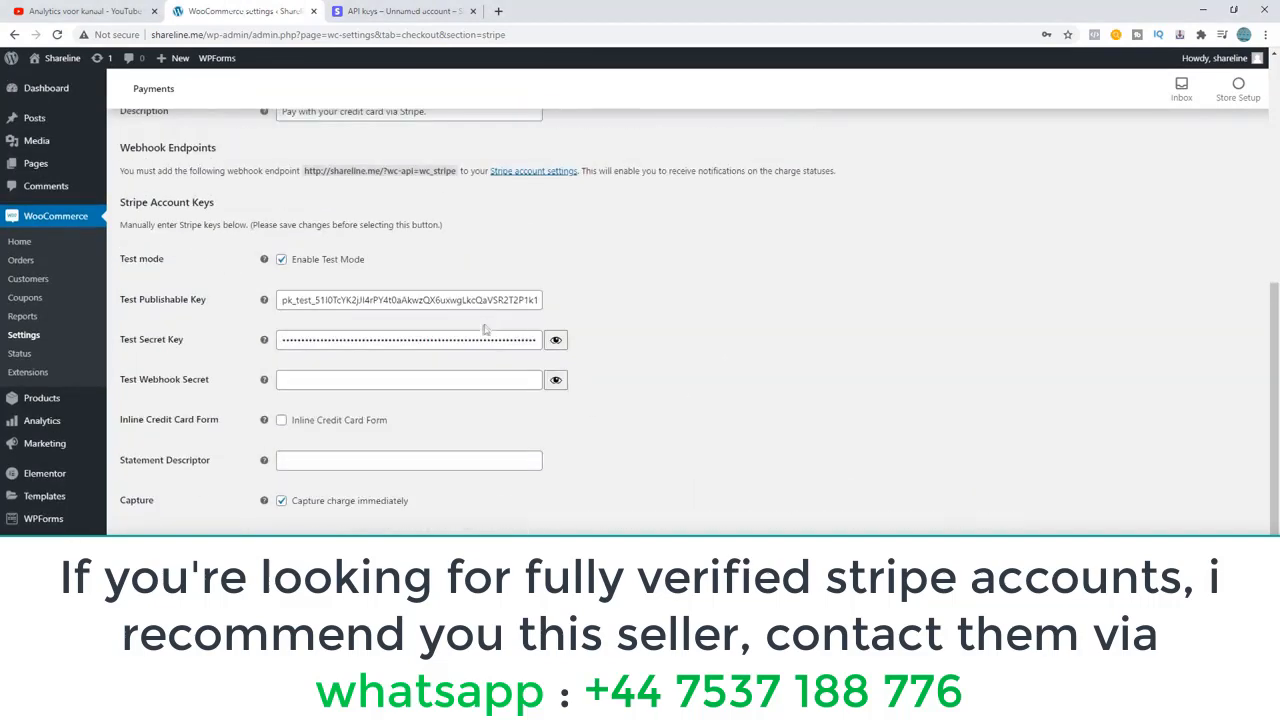
scroll(474, 350, "up", 1)
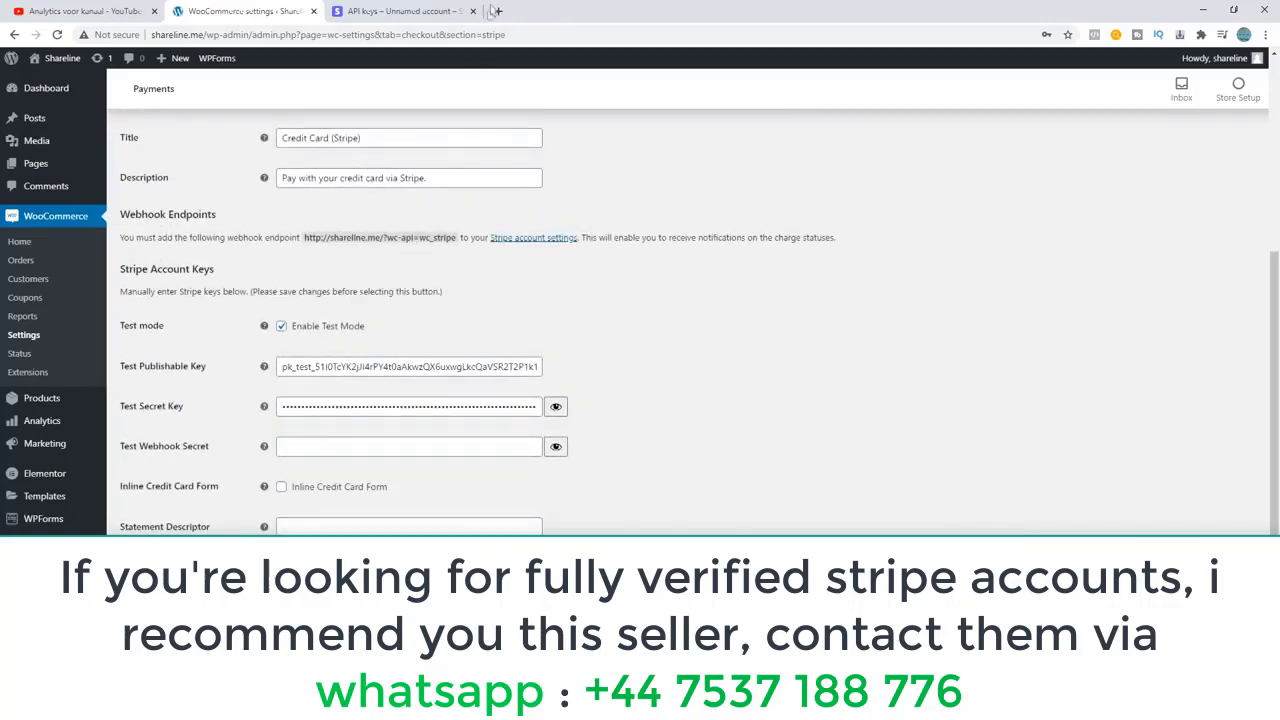
Open shareline.me/cart in a new browser tab and take the shop's test product through the cart to checkout.
left_click(494, 11)
type("sh")
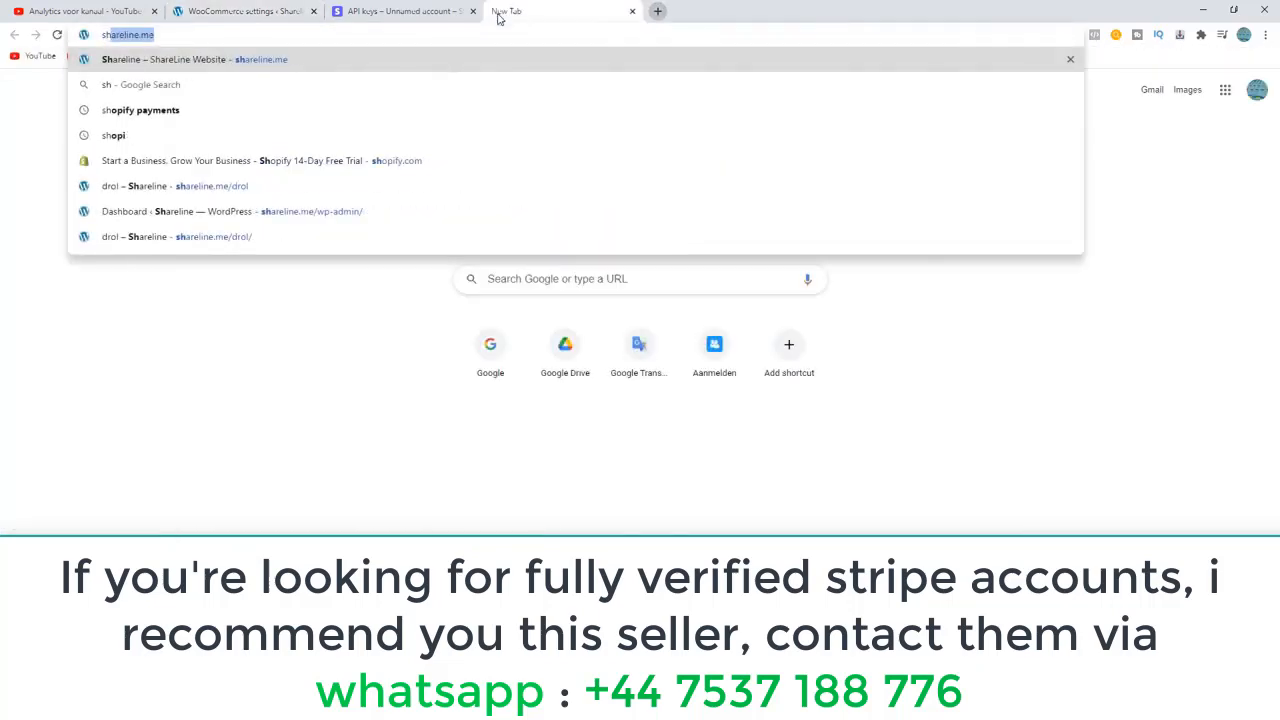
type("areline.me")
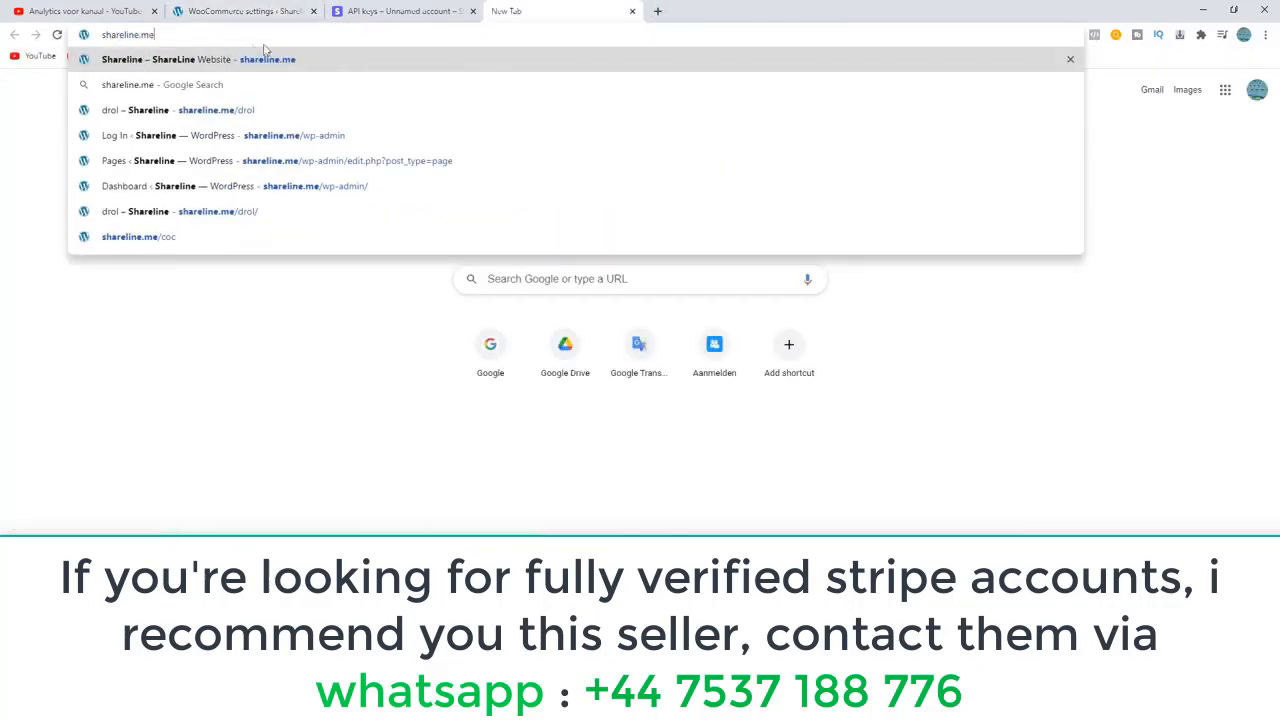
type("/cart")
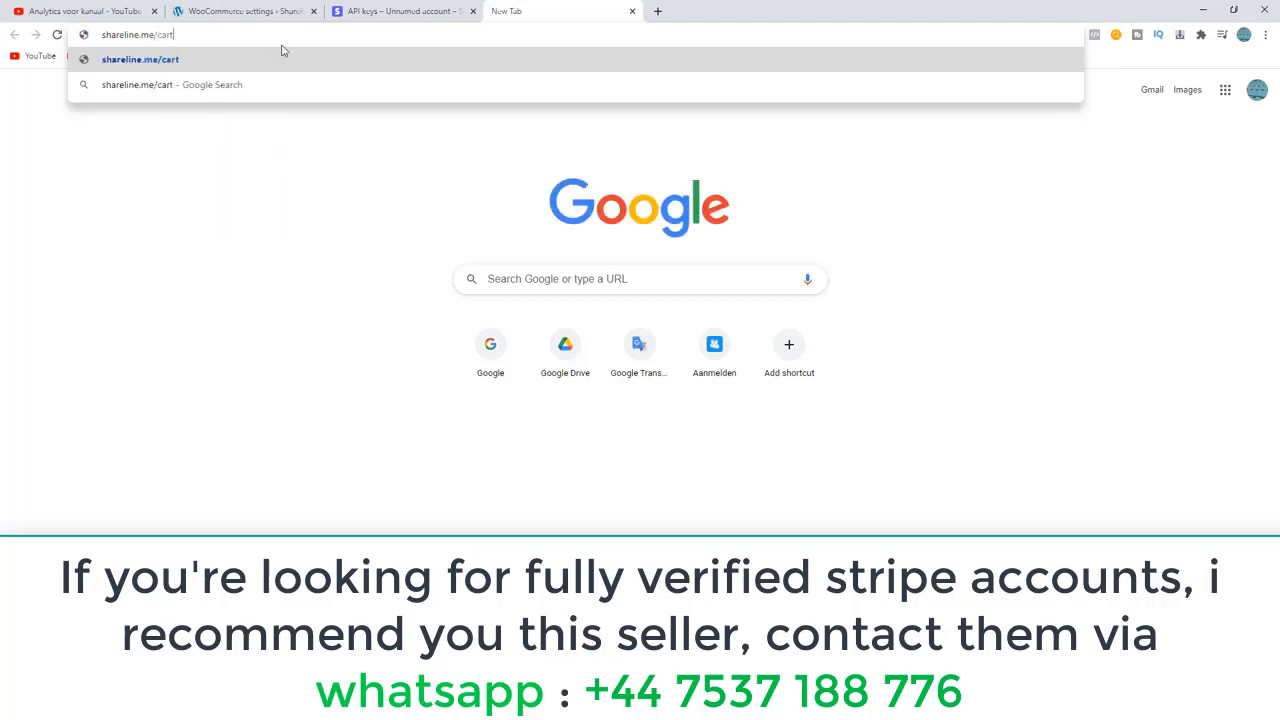
key("Return")
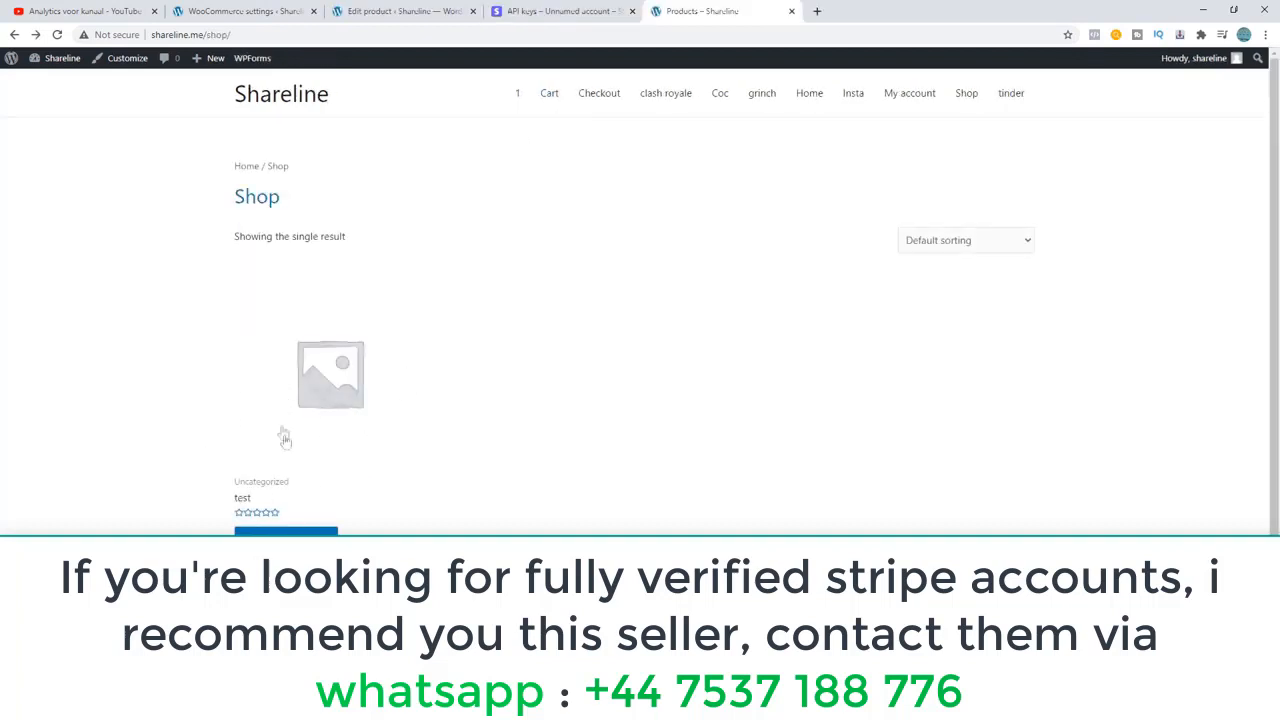
left_click(340, 374)
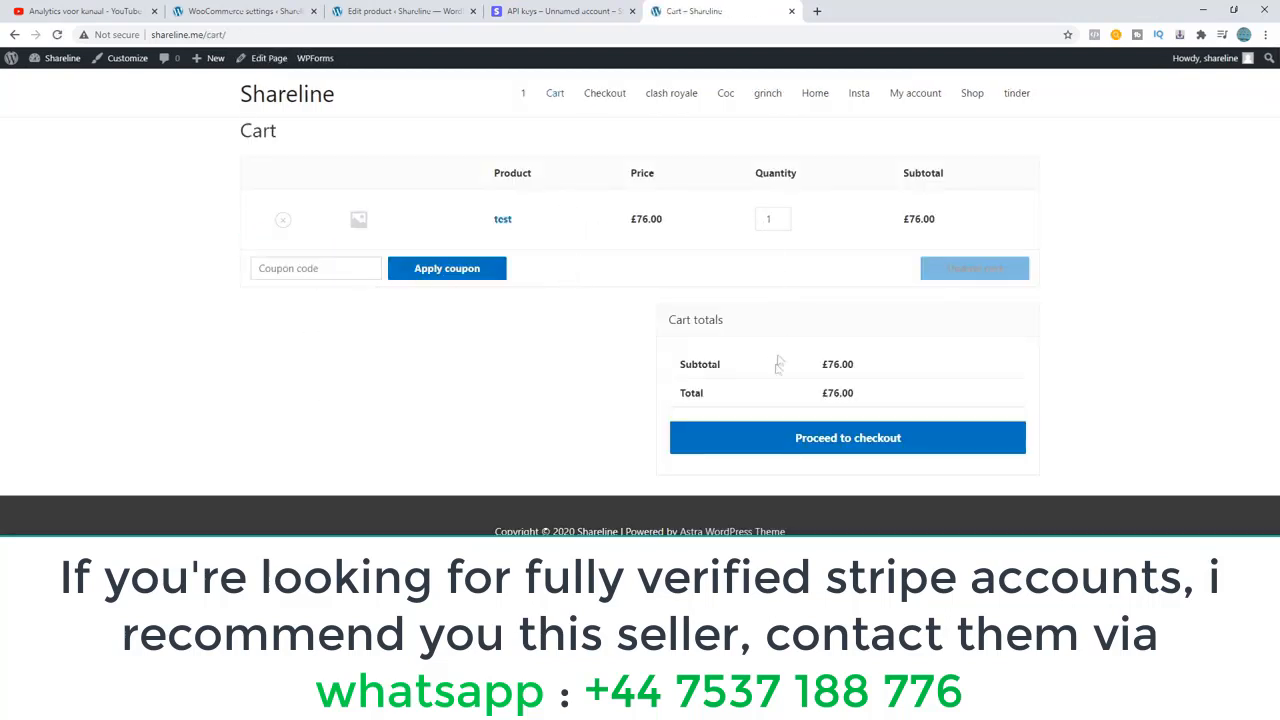
left_click(884, 438)
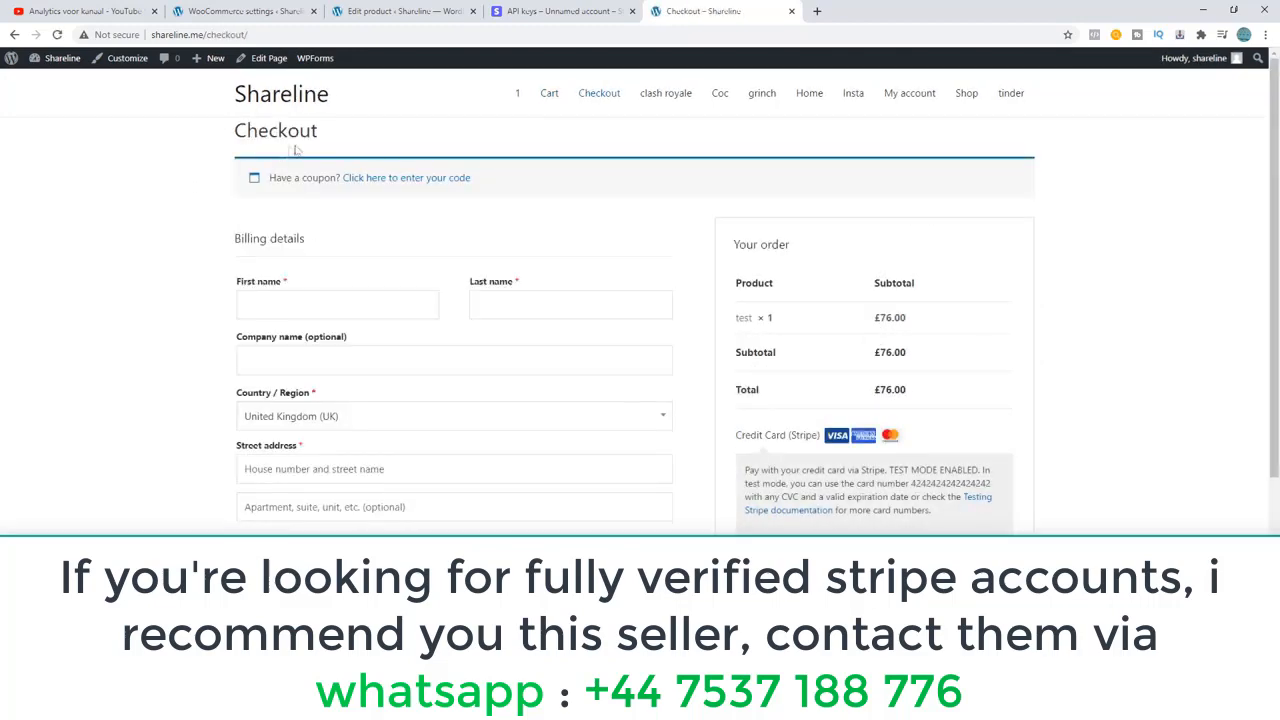
Examine the checkout page's Credit Card (Stripe) option, test mode note, card fields and billing form.
scroll(309, 197, "down", 2)
scroll(696, 393, "up", 1)
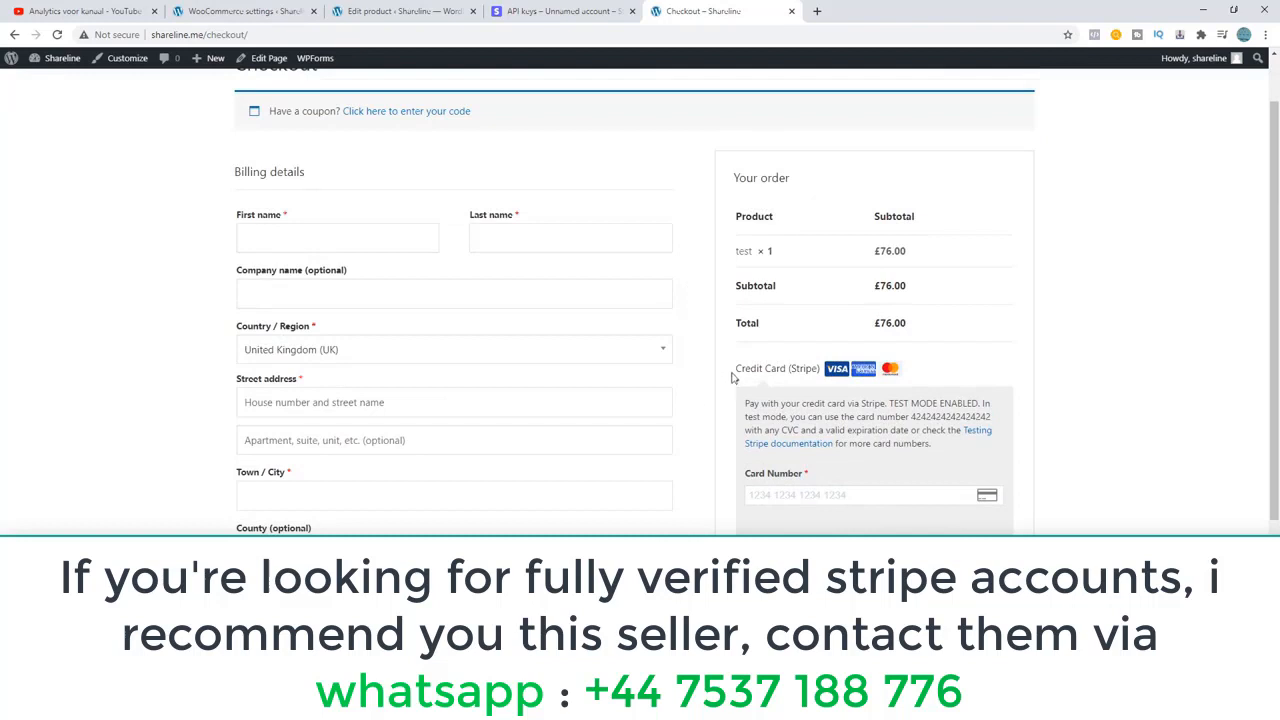
left_click_drag(731, 378, 938, 356)
left_click(936, 357)
left_click_drag(849, 403, 914, 403)
left_click(969, 402)
scroll(955, 400, "down", 1)
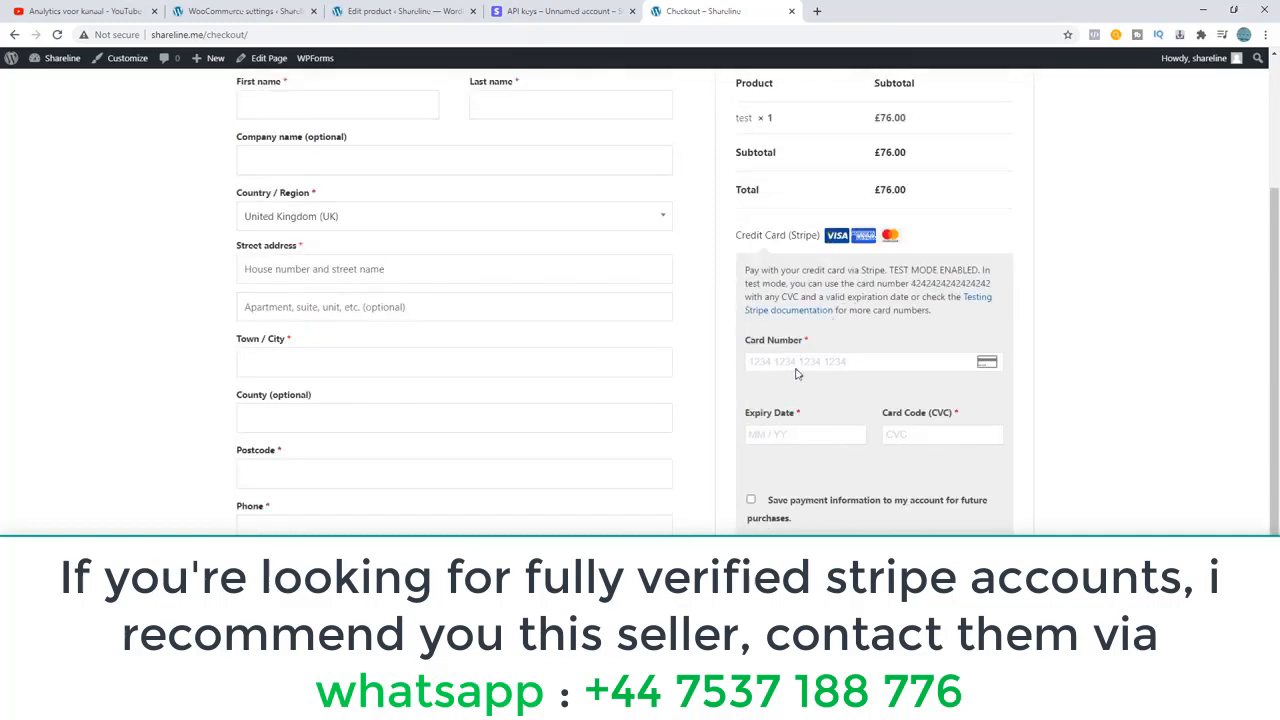
left_click(863, 363)
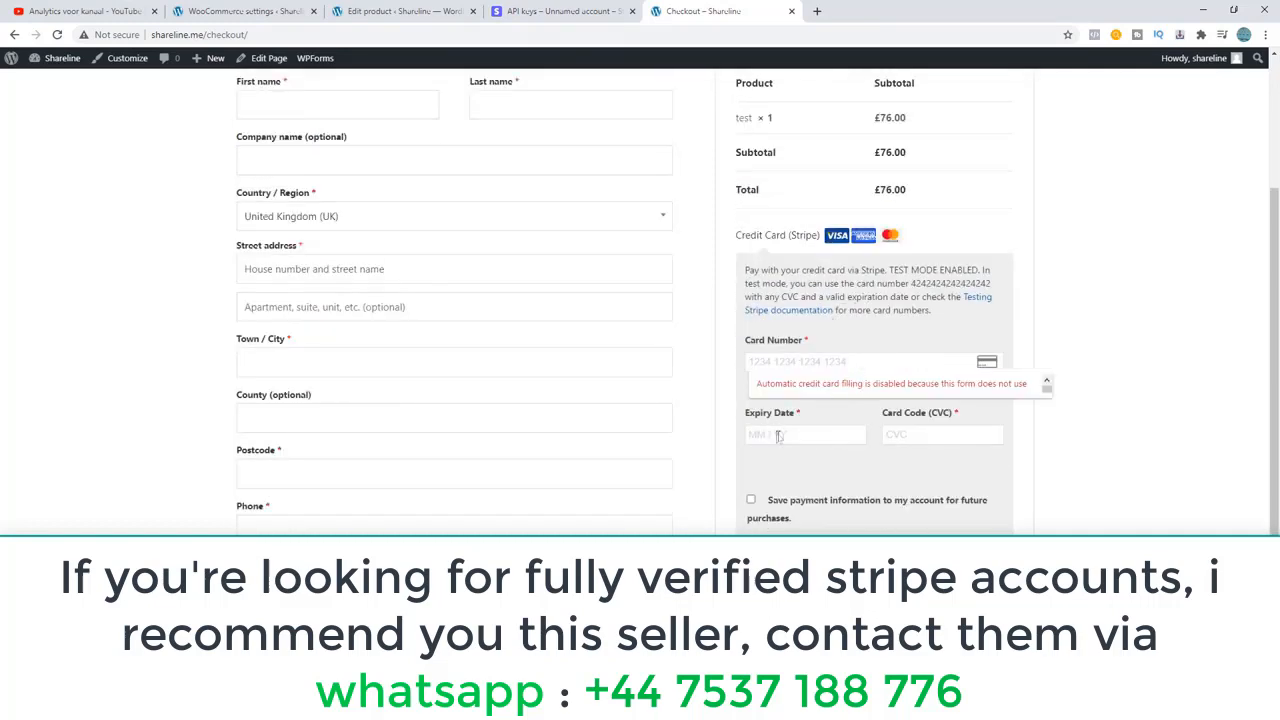
left_click(778, 436)
left_click(912, 435)
scroll(700, 450, "down", 1)
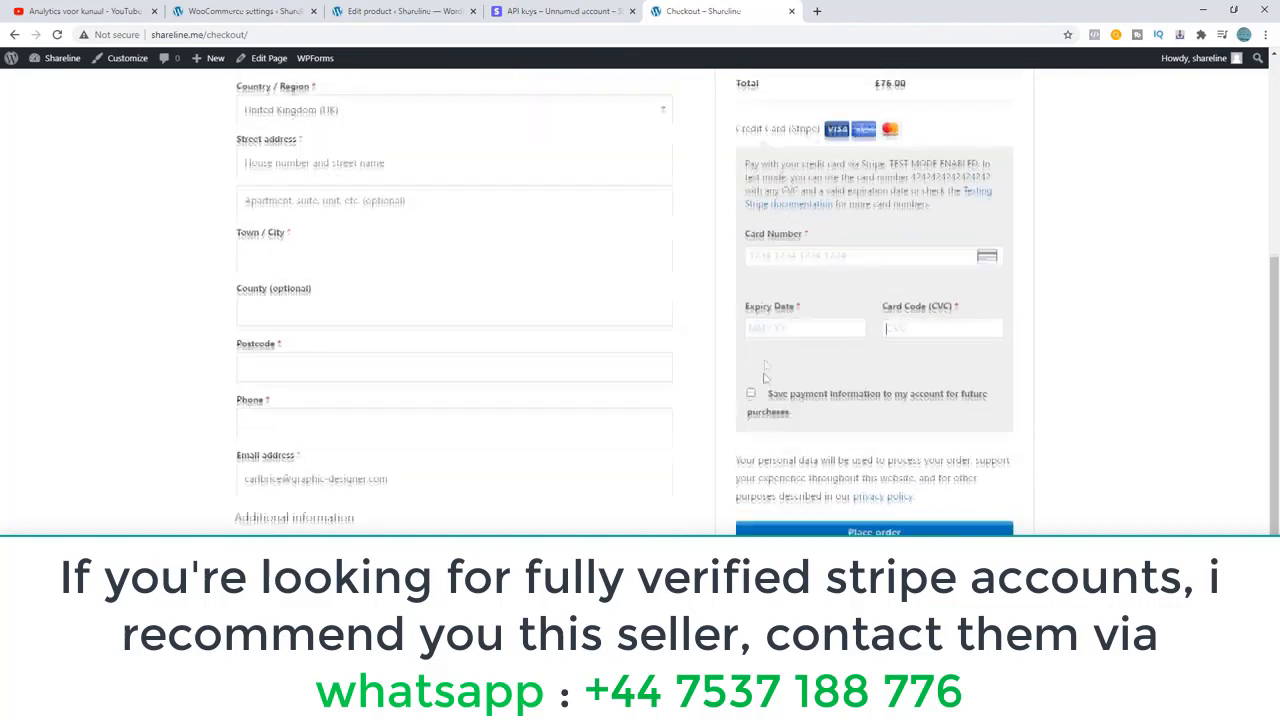
scroll(810, 422, "up", 2)
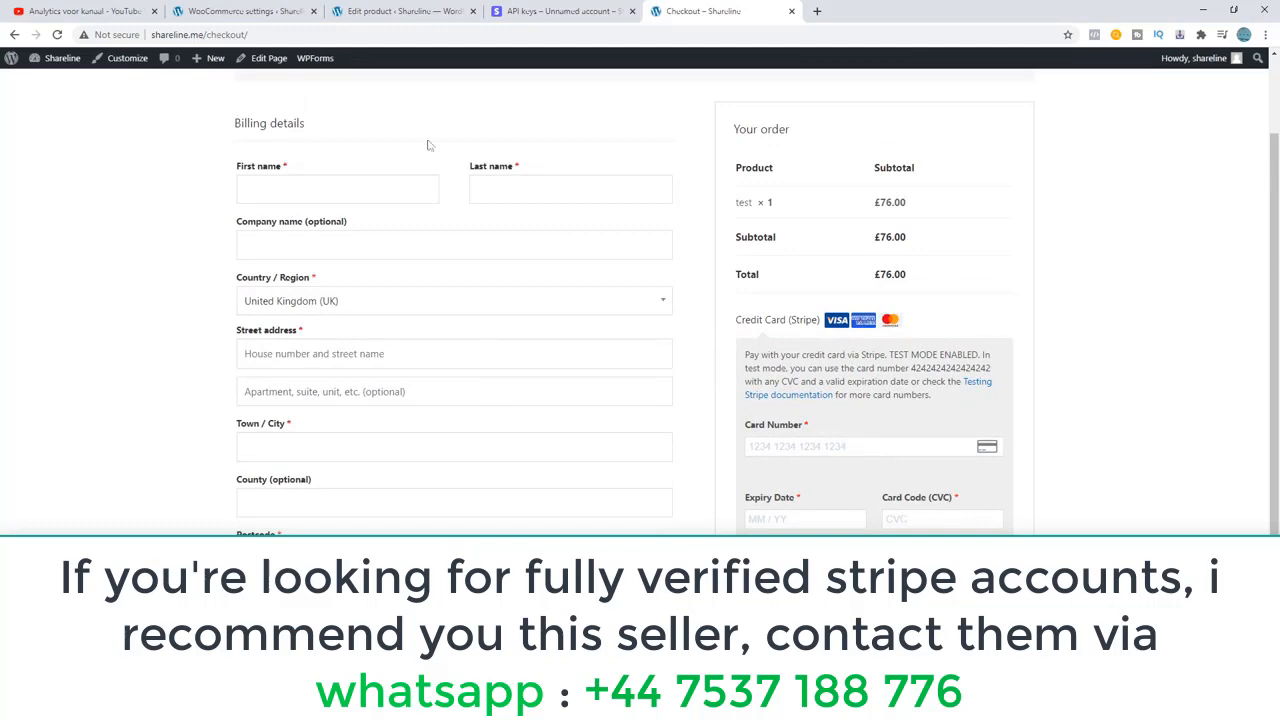
Return to the WooCommerce Stripe settings and review the notices and the webhook endpoints section.
left_click(238, 16)
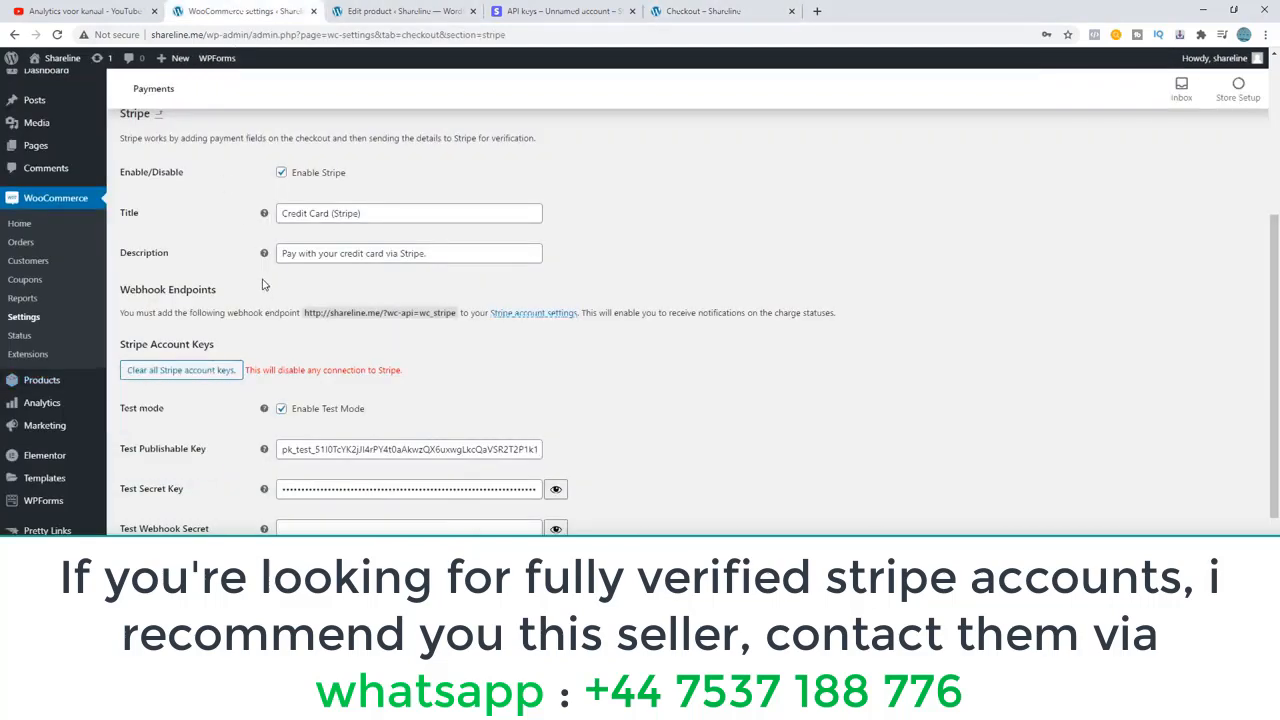
scroll(243, 256, "up", 3)
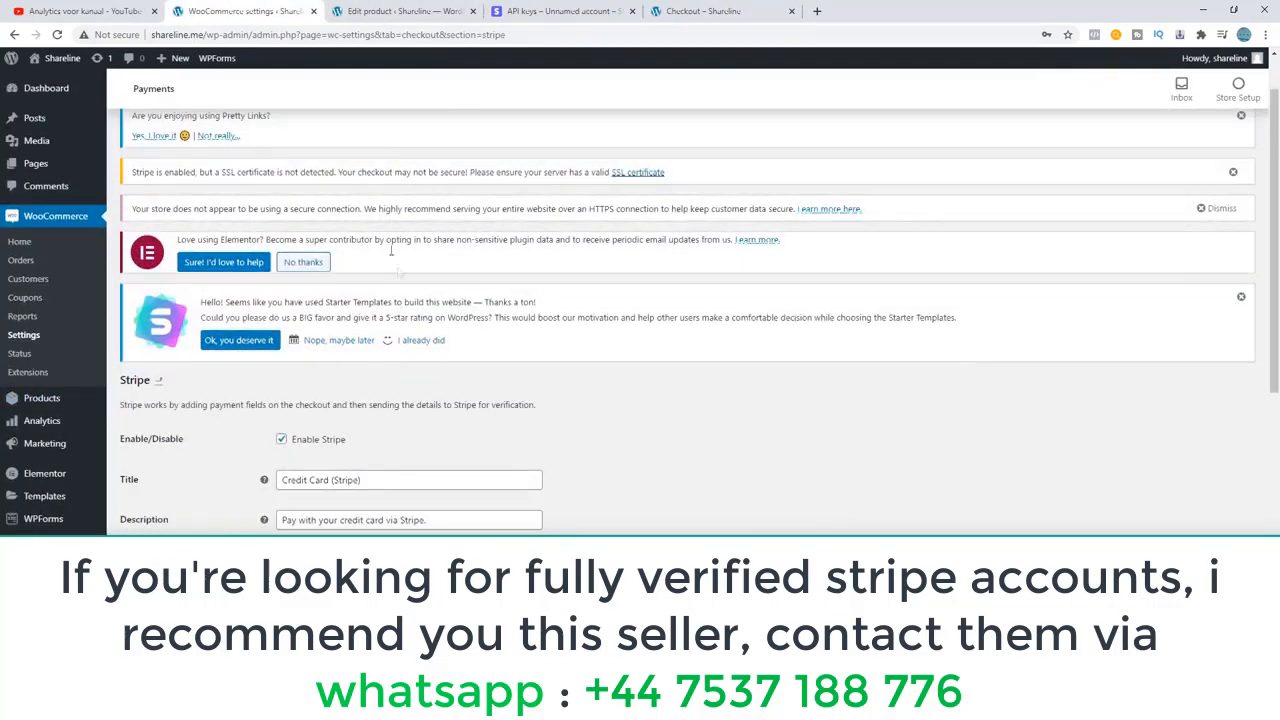
scroll(365, 398, "down", 2)
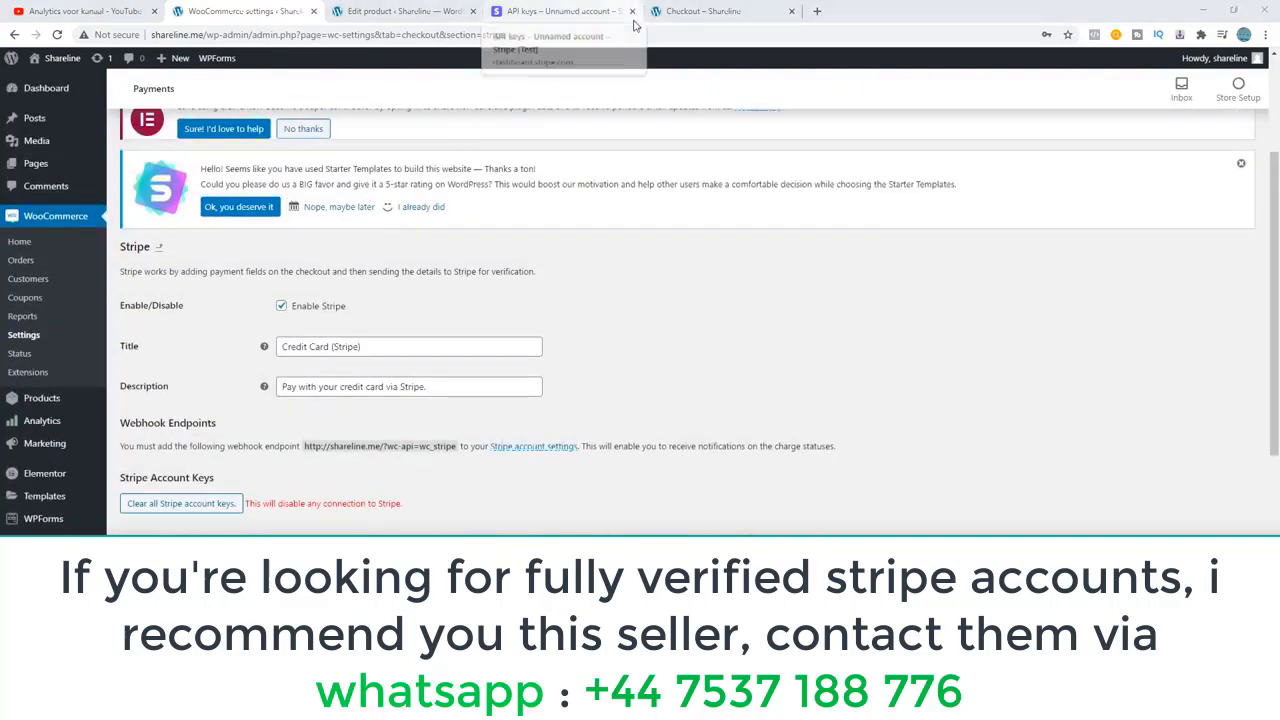
Search the Stripe dashboard for "webhook", open the Webhooks page and start adding a webhook endpoint.
left_click(562, 10)
left_click(336, 66)
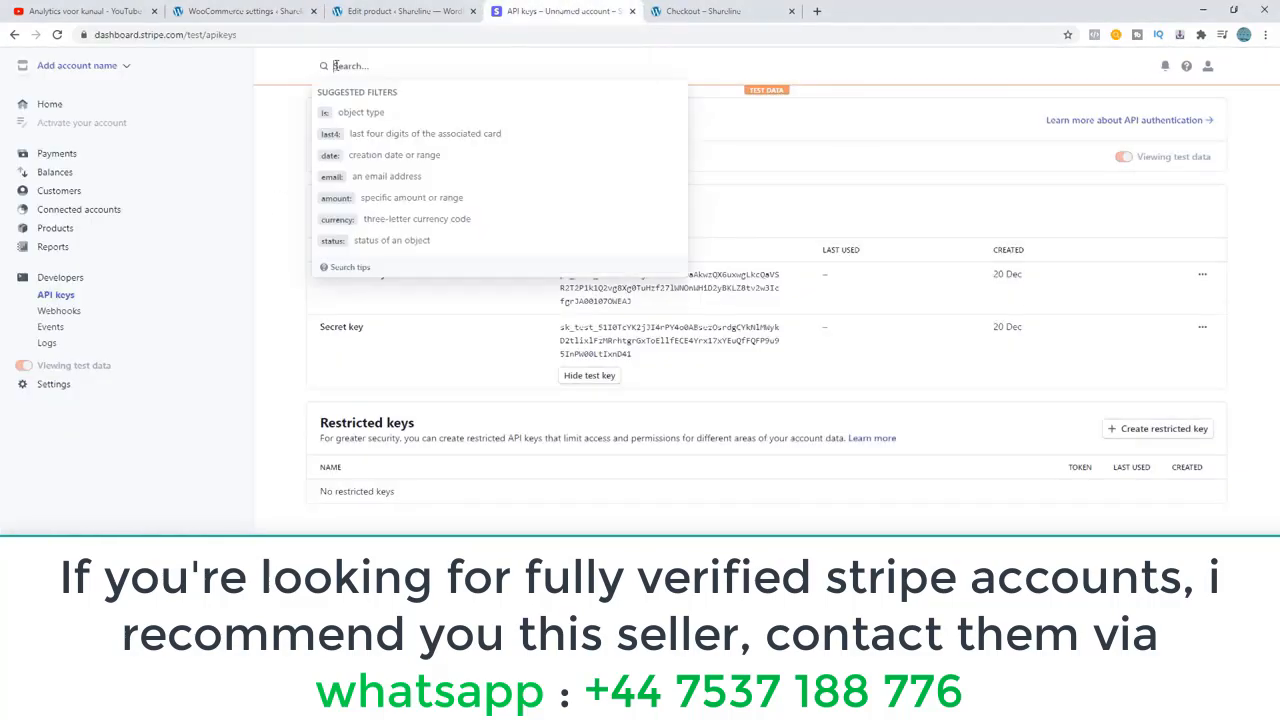
type("webhooks")
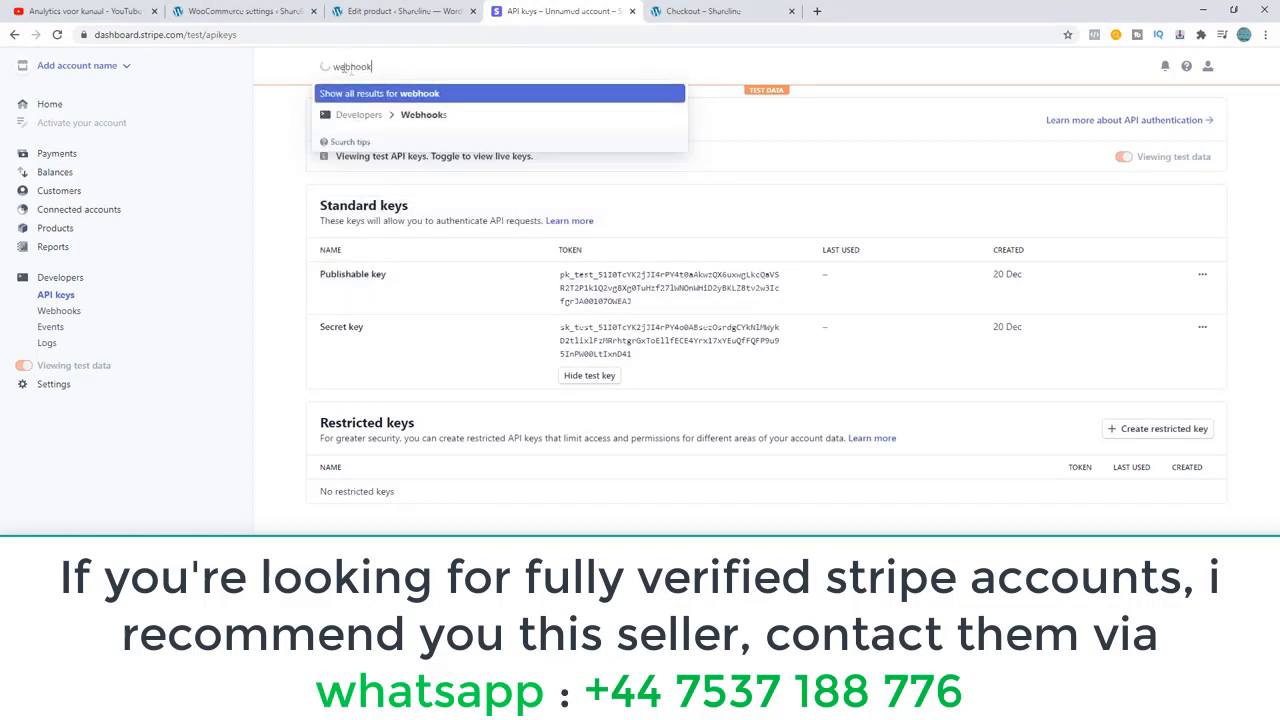
left_click(424, 115)
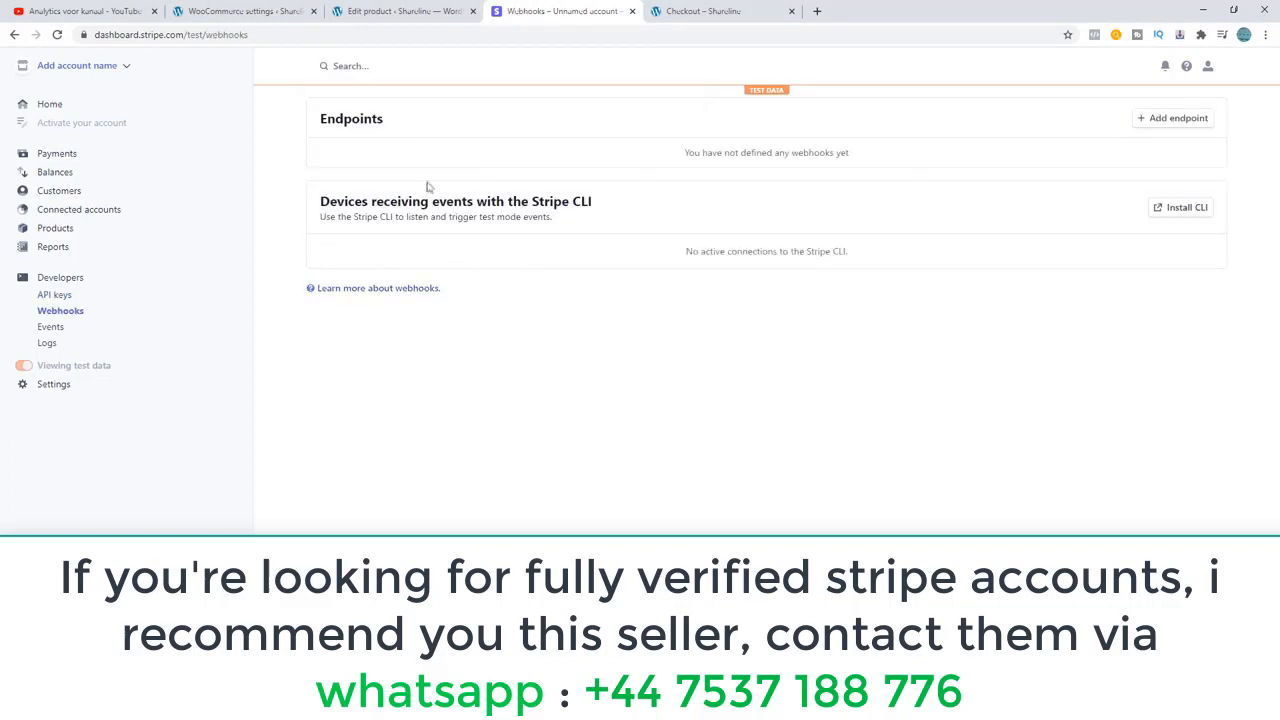
left_click(1178, 120)
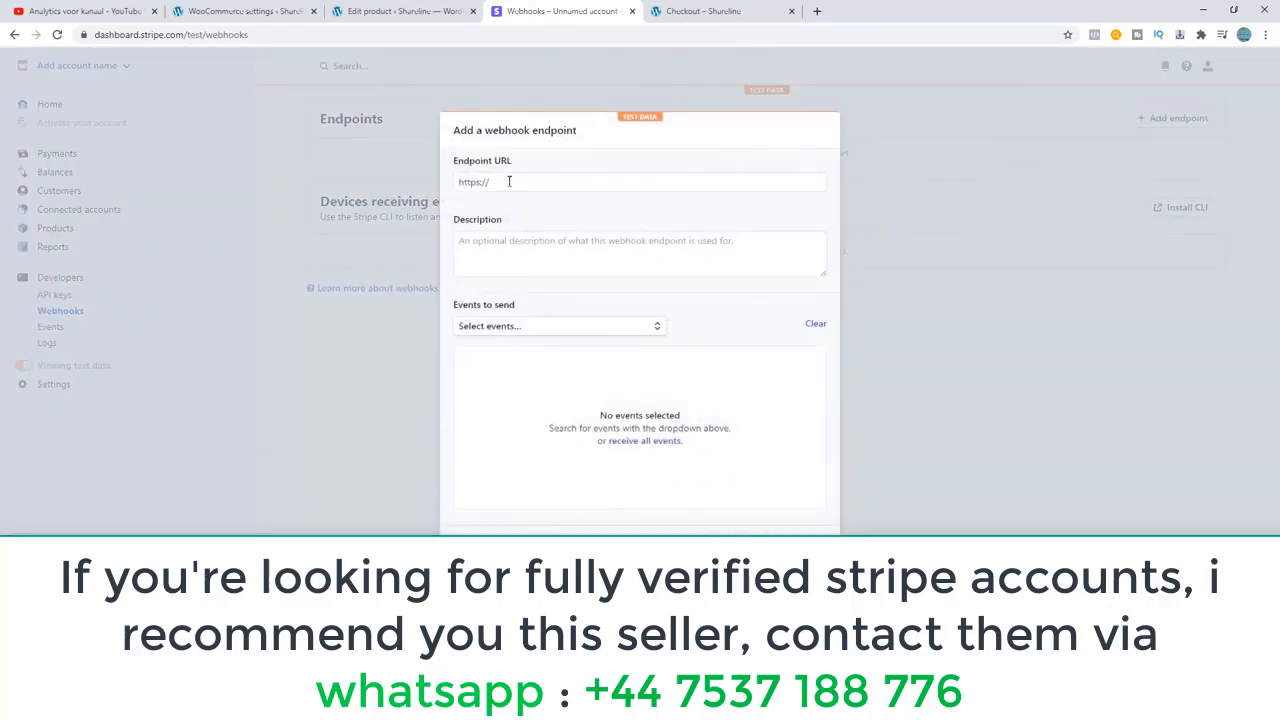
left_click(405, 11)
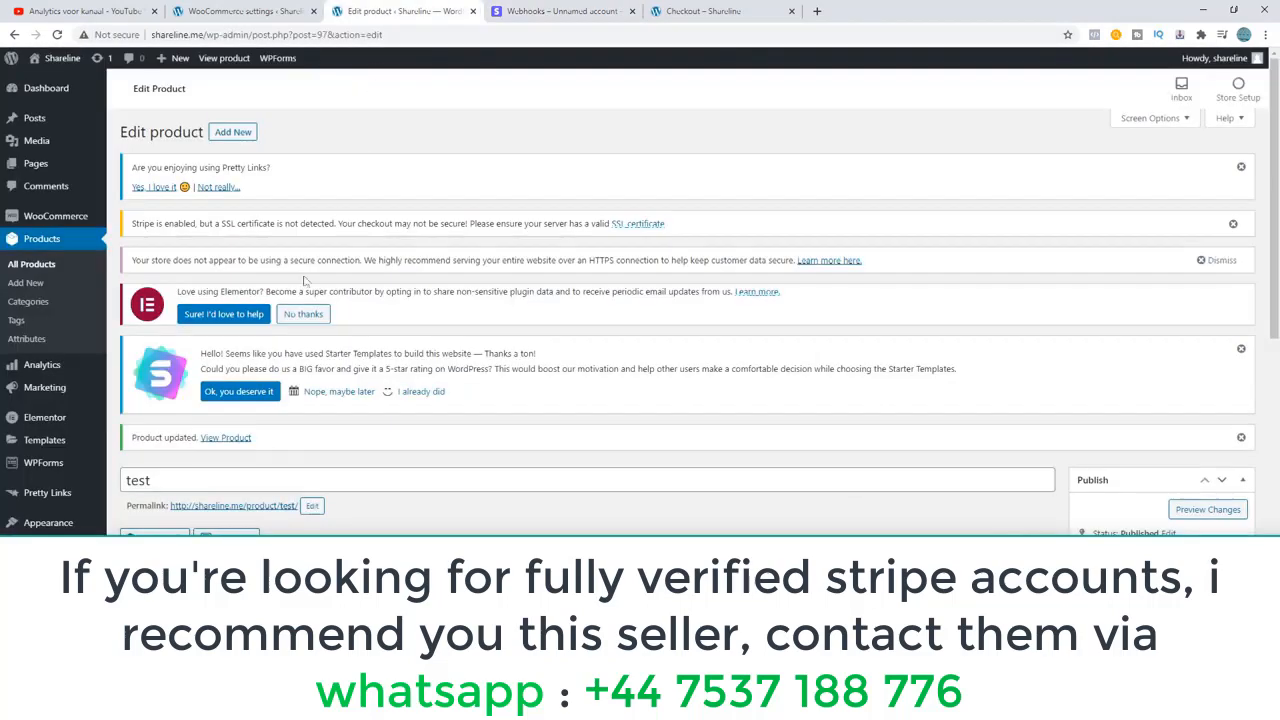
left_click(540, 11)
left_click(210, 11)
scroll(535, 393, "down", 3)
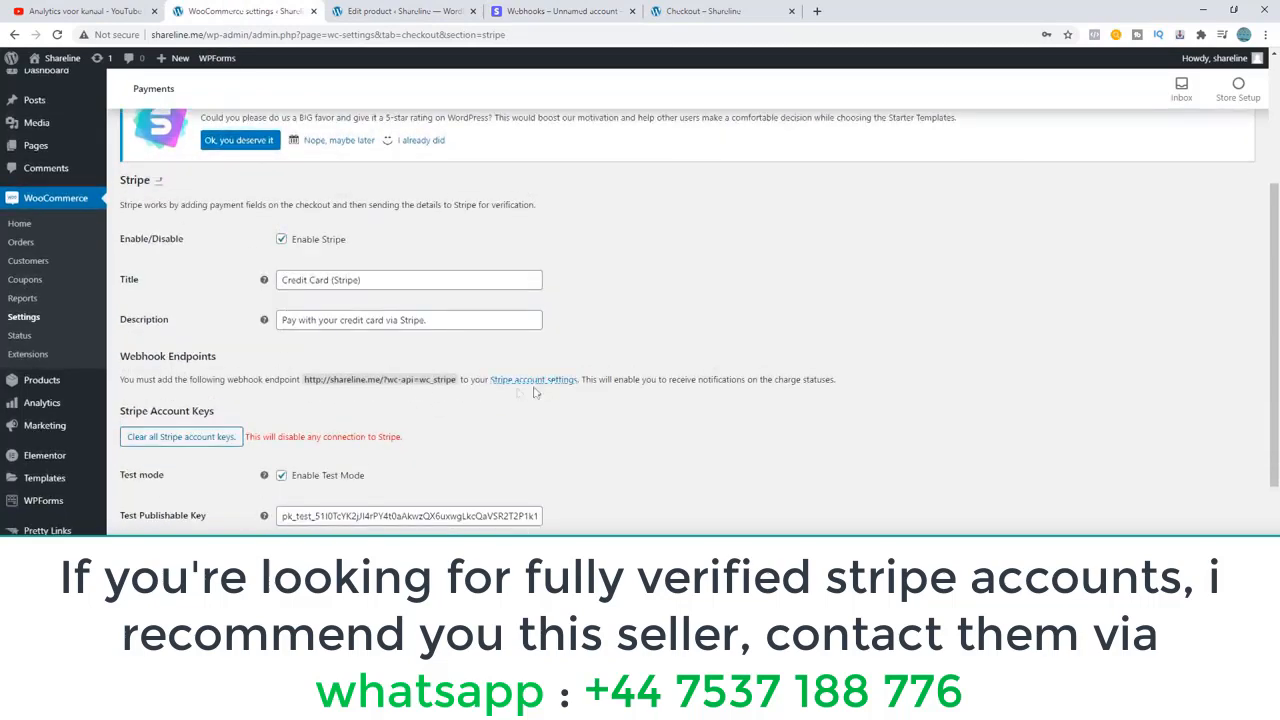
left_click_drag(458, 381, 306, 380)
key("ctrl+c")
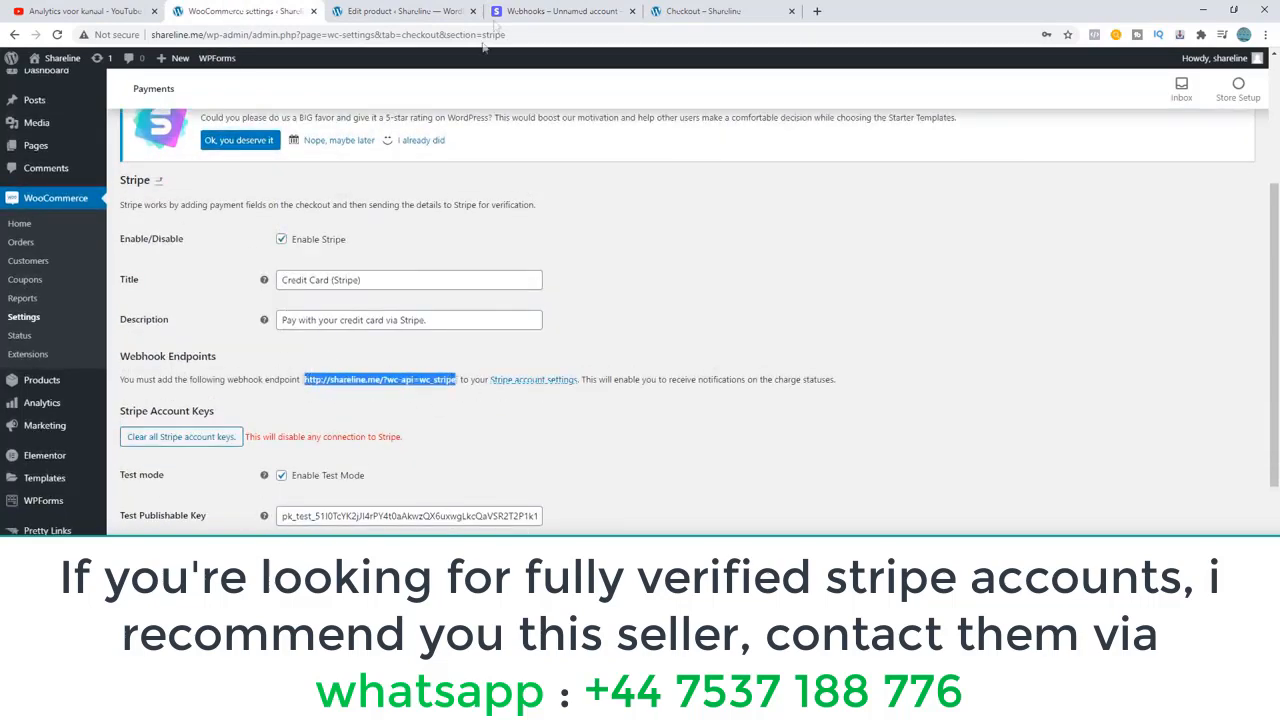
left_click(545, 11)
left_click(505, 182)
key("ctrl+v")
Select the account.updated and account.external_account created, deleted and updated events without a description, and add the webhook endpoint.
left_click(462, 241)
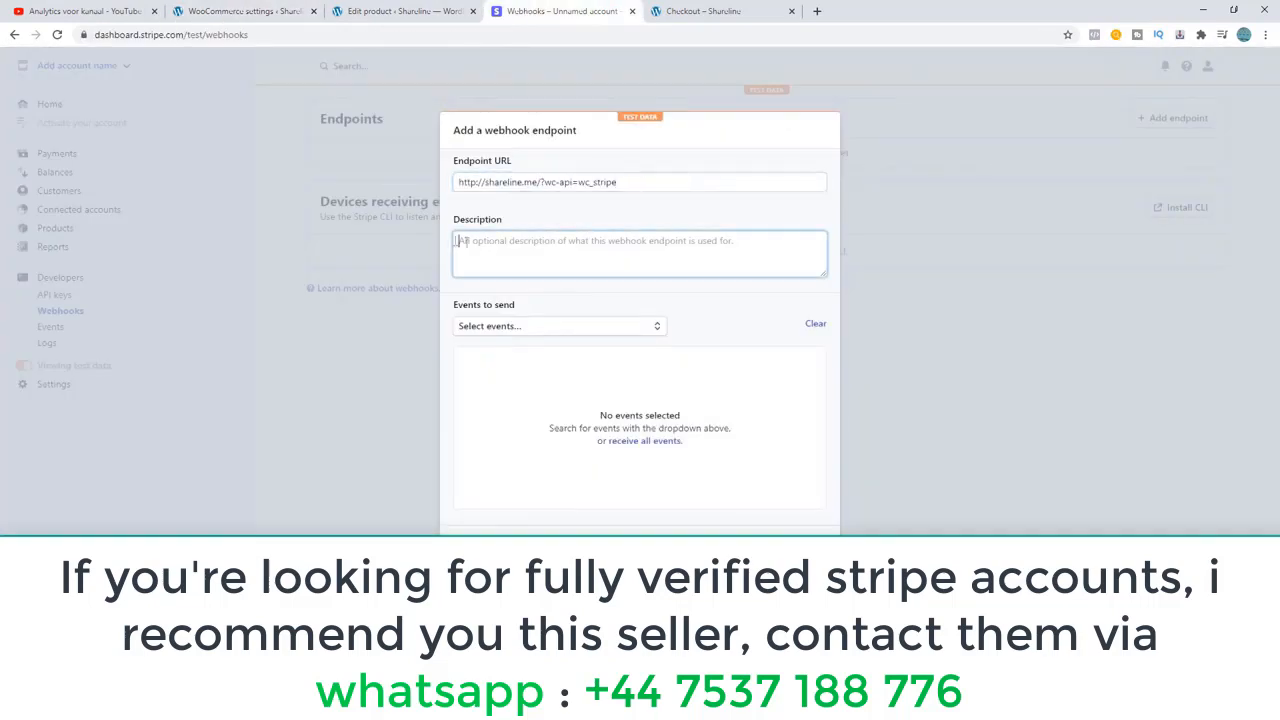
left_click(493, 334)
left_click(572, 286)
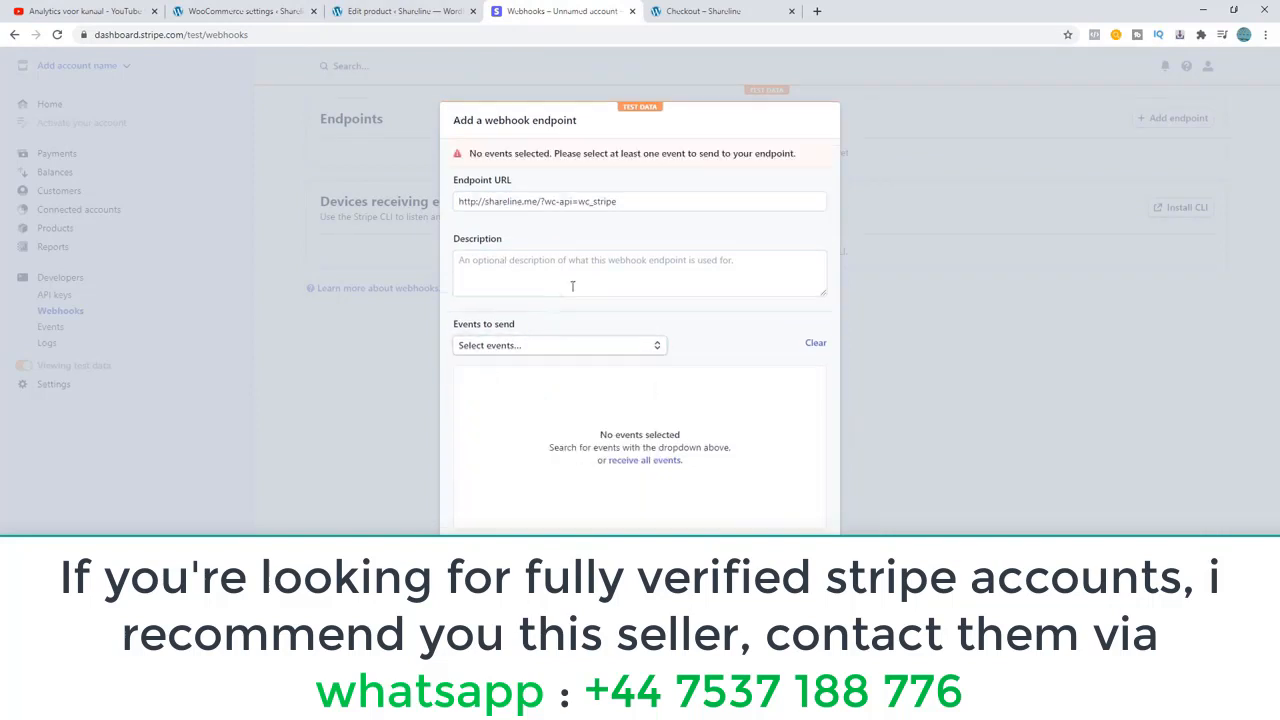
left_click(484, 346)
left_click(480, 390)
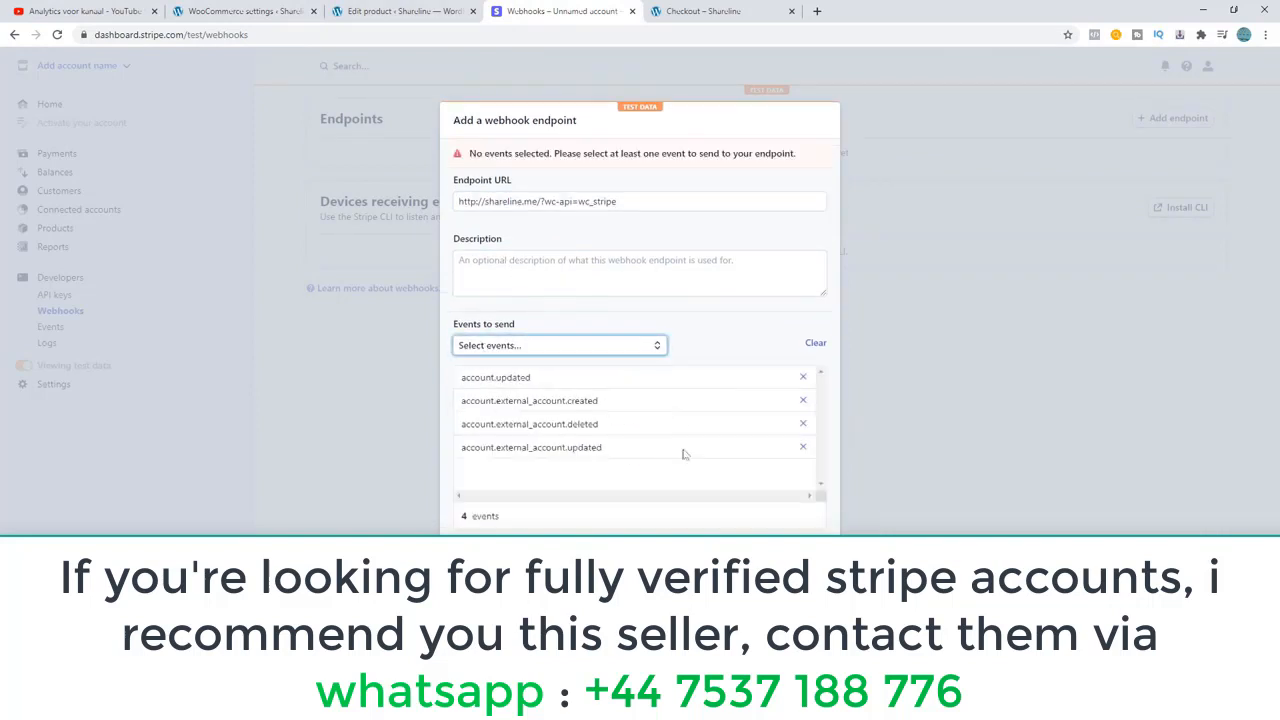
left_click(794, 564)
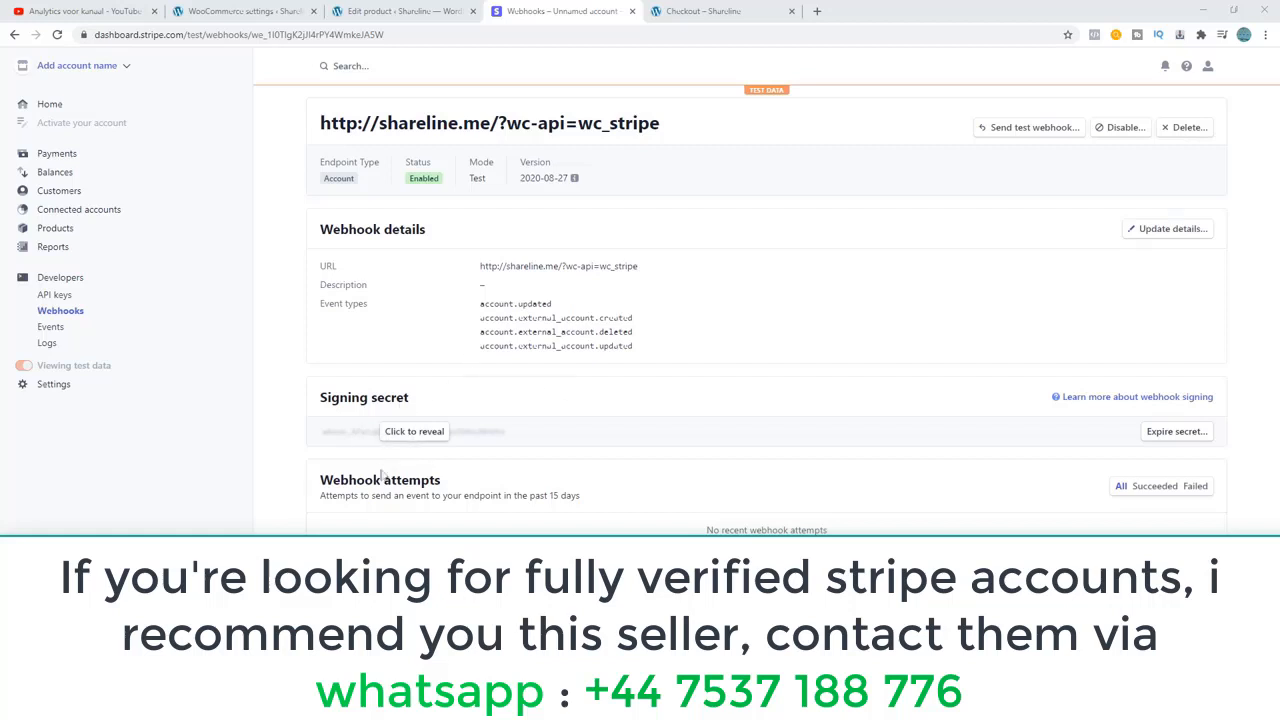
Reveal the webhook's signing secret, copy it into the WooCommerce Test Webhook Secret field and save the settings.
left_click_drag(413, 403, 412, 442)
left_click(412, 442)
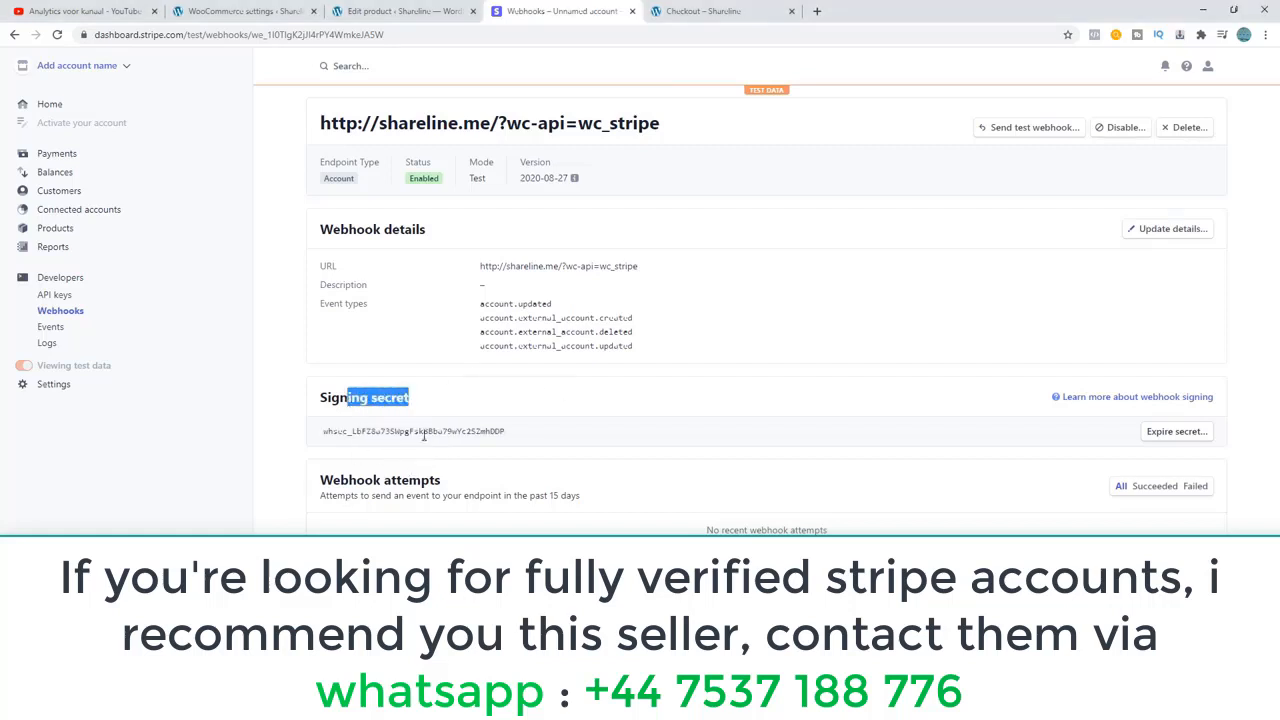
double_click(423, 434)
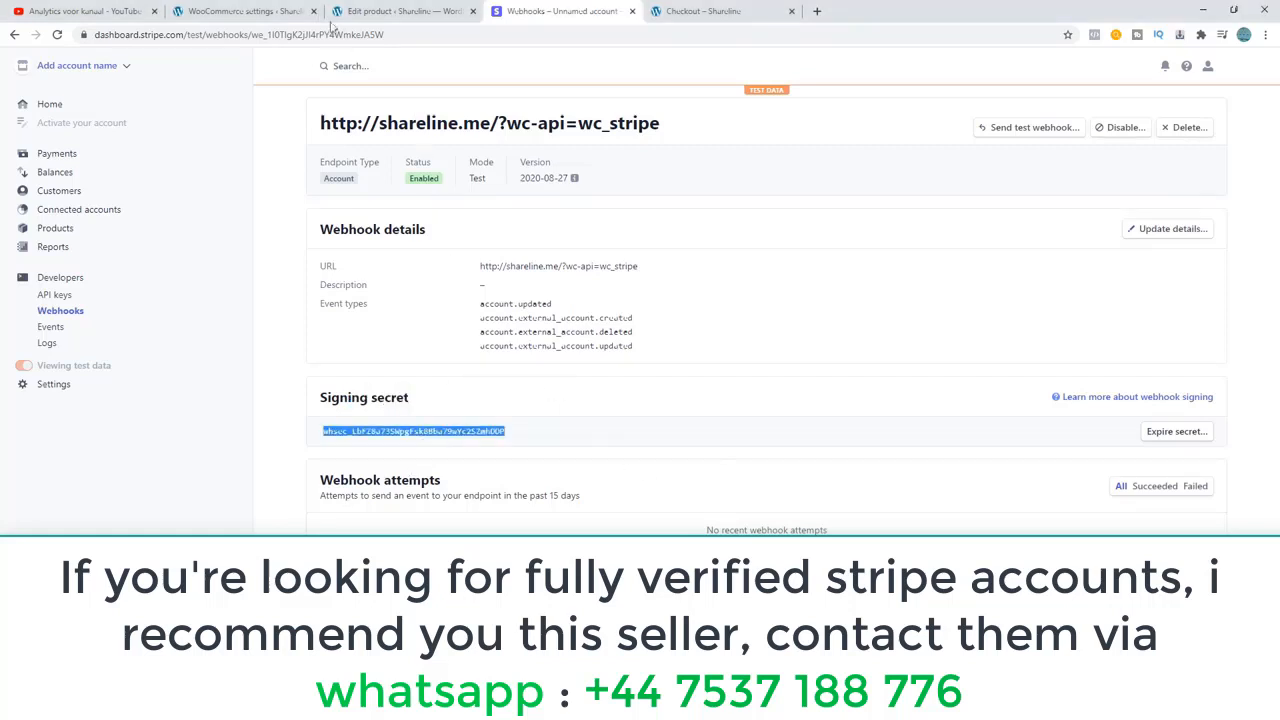
left_click(245, 11)
scroll(377, 322, "down", 1)
left_click(327, 462)
key("ctrl+v")
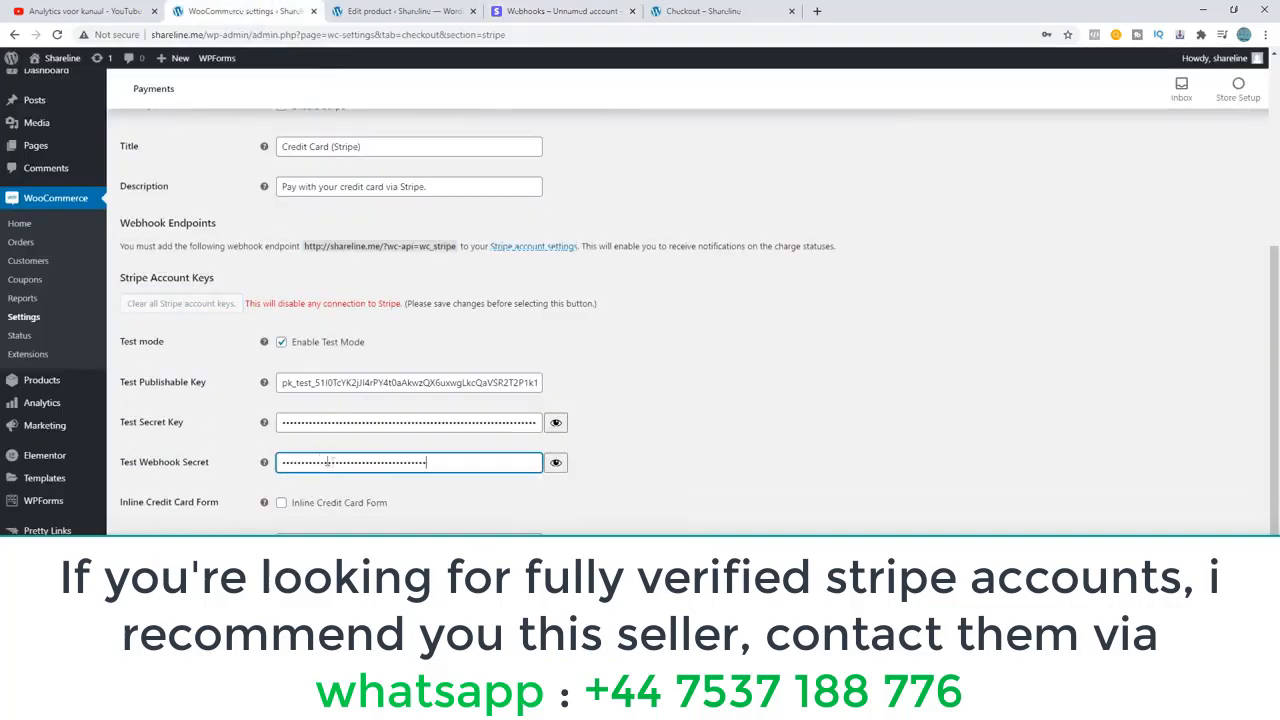
left_click(665, 461)
scroll(480, 403, "down", 2)
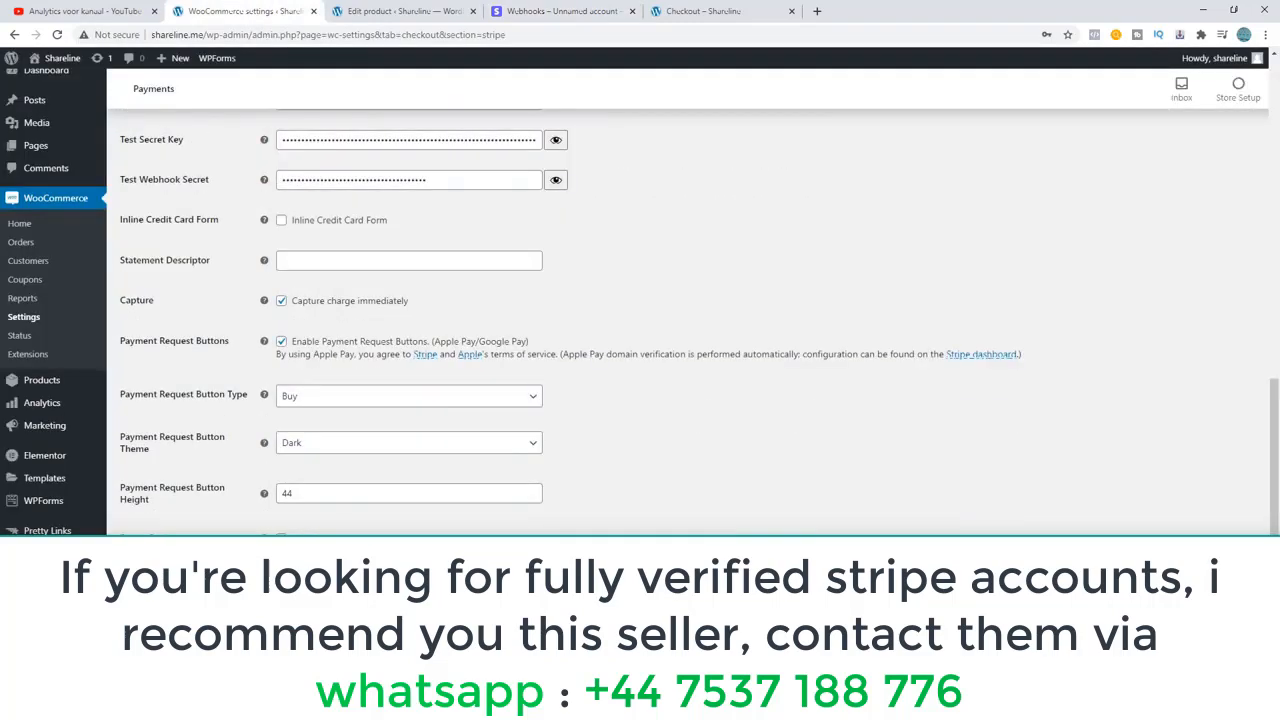
Inspect the Credit Card (Stripe) card fields on the store's checkout page.
left_click(700, 11)
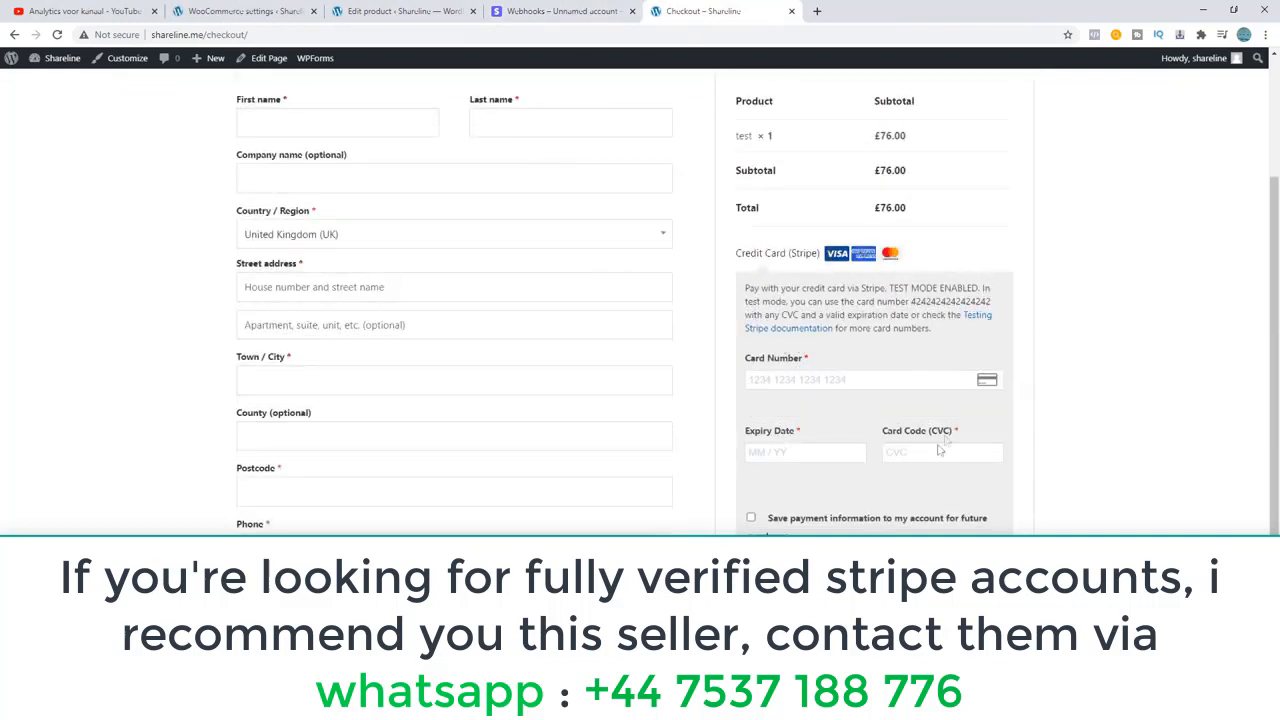
left_click_drag(813, 368, 746, 370)
left_click(804, 369)
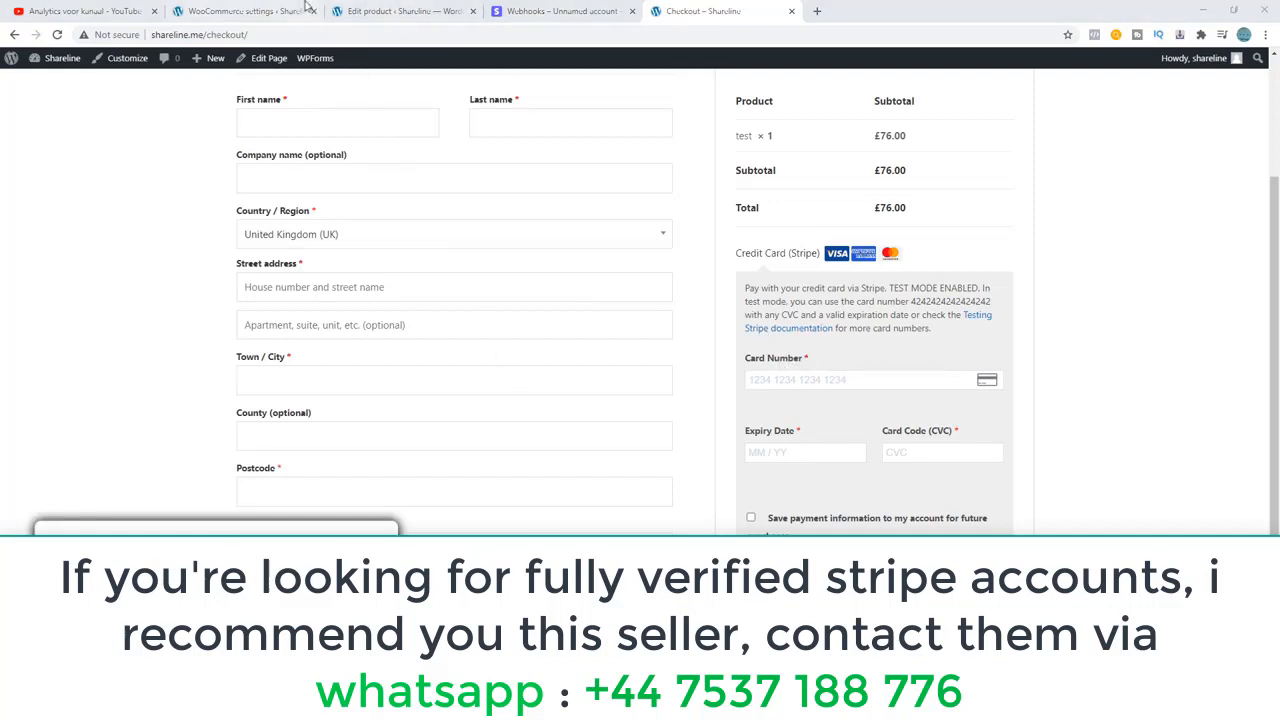
Set the Statement Descriptor to "Shareline" in the WooCommerce Stripe settings.
left_click(262, 11)
scroll(345, 290, "down", 10)
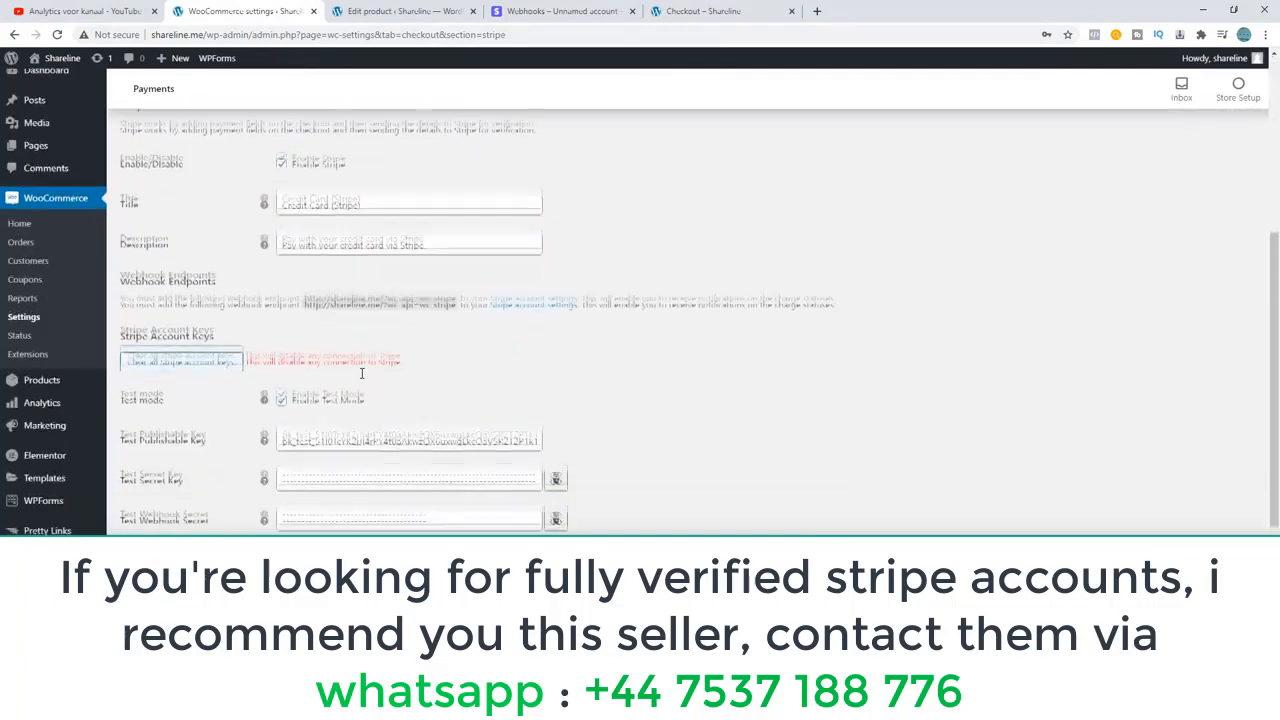
double_click(195, 447)
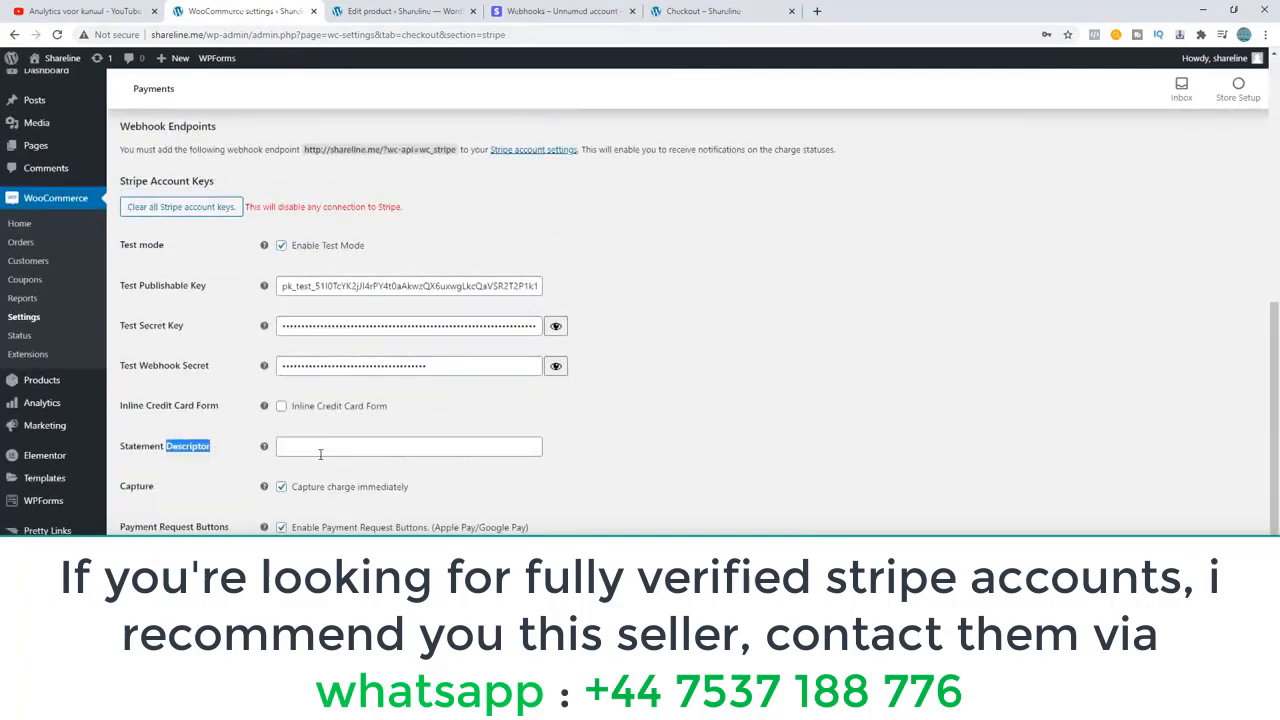
left_click(320, 448)
type("Shareline")
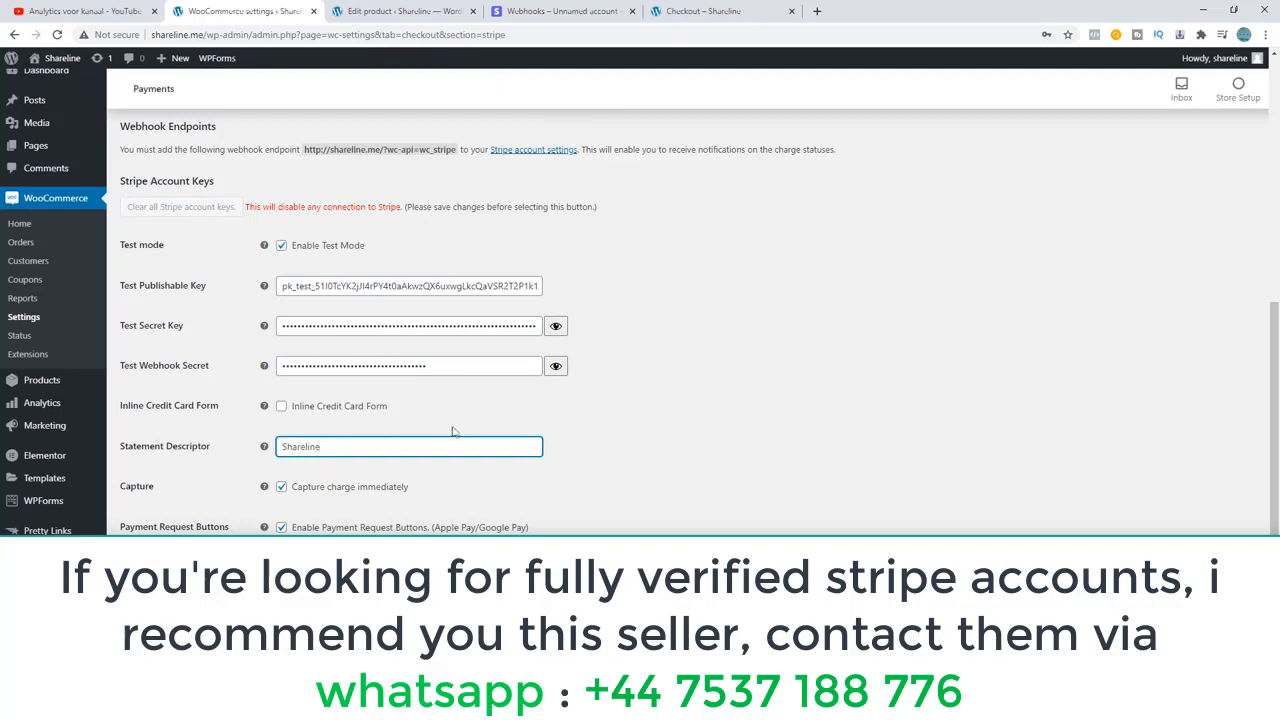
left_click(500, 432)
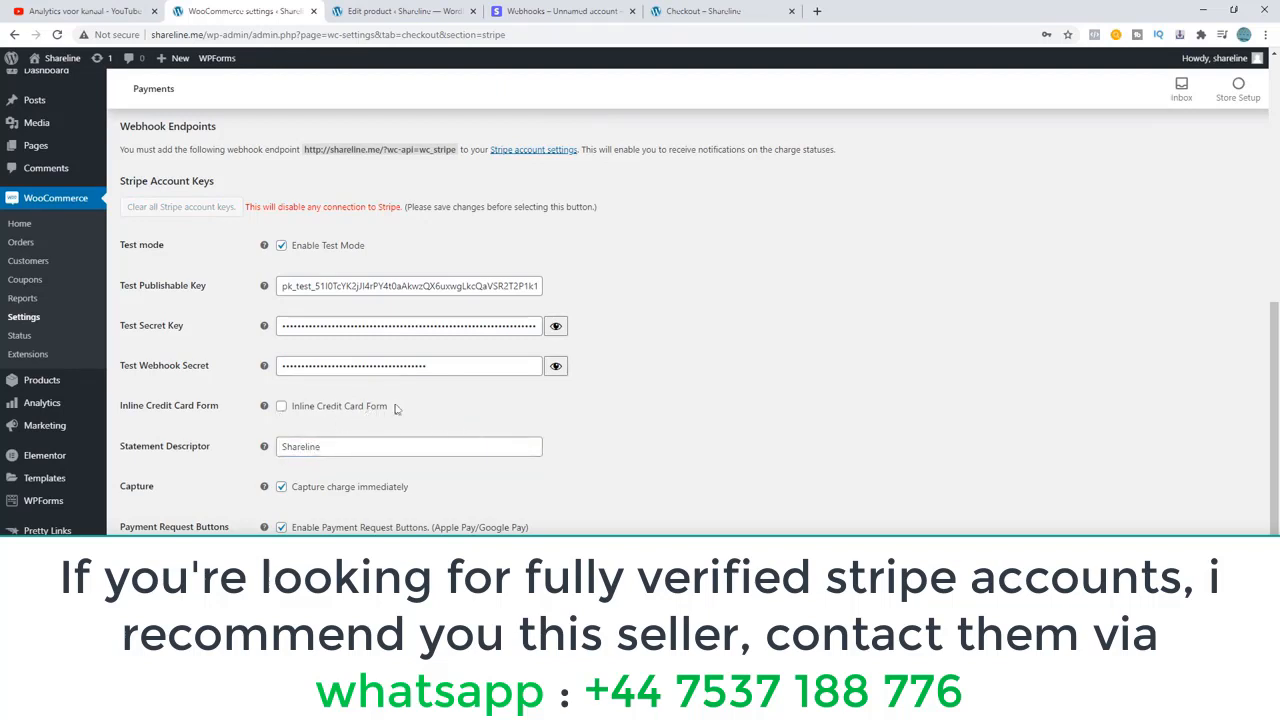
Review the inline card form, capture and payment request button options, keeping the Dark theme, and save the Stripe settings.
left_click_drag(390, 407, 326, 406)
scroll(253, 389, "down", 1)
scroll(252, 389, "down", 1)
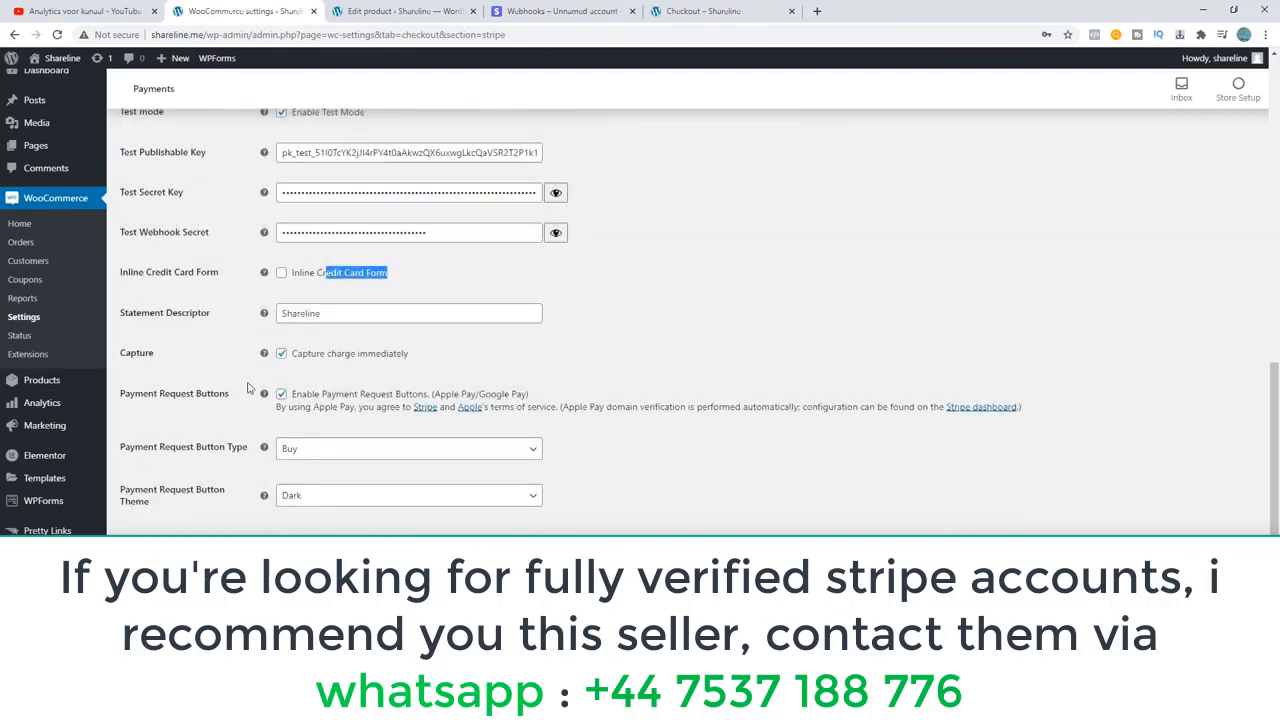
scroll(252, 389, "up", 1)
left_click(336, 355)
scroll(333, 353, "down", 1)
left_click(293, 497)
left_click(291, 512)
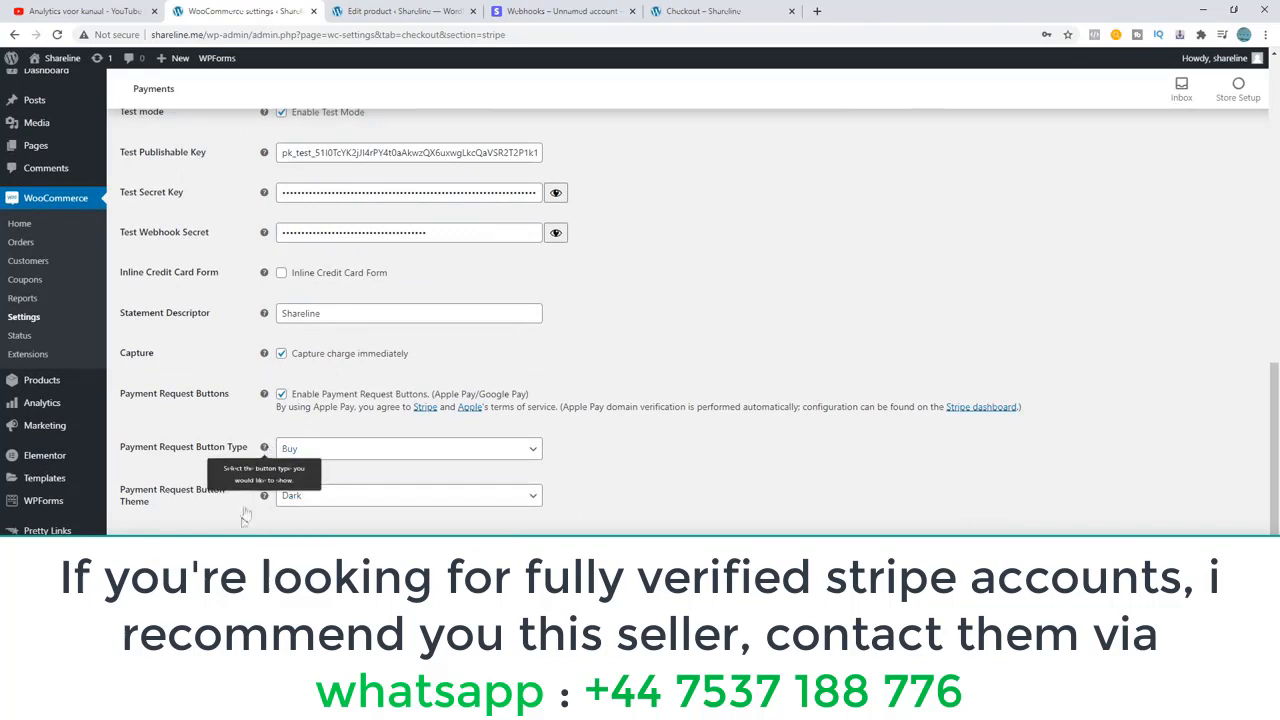
scroll(247, 474, "down", 1)
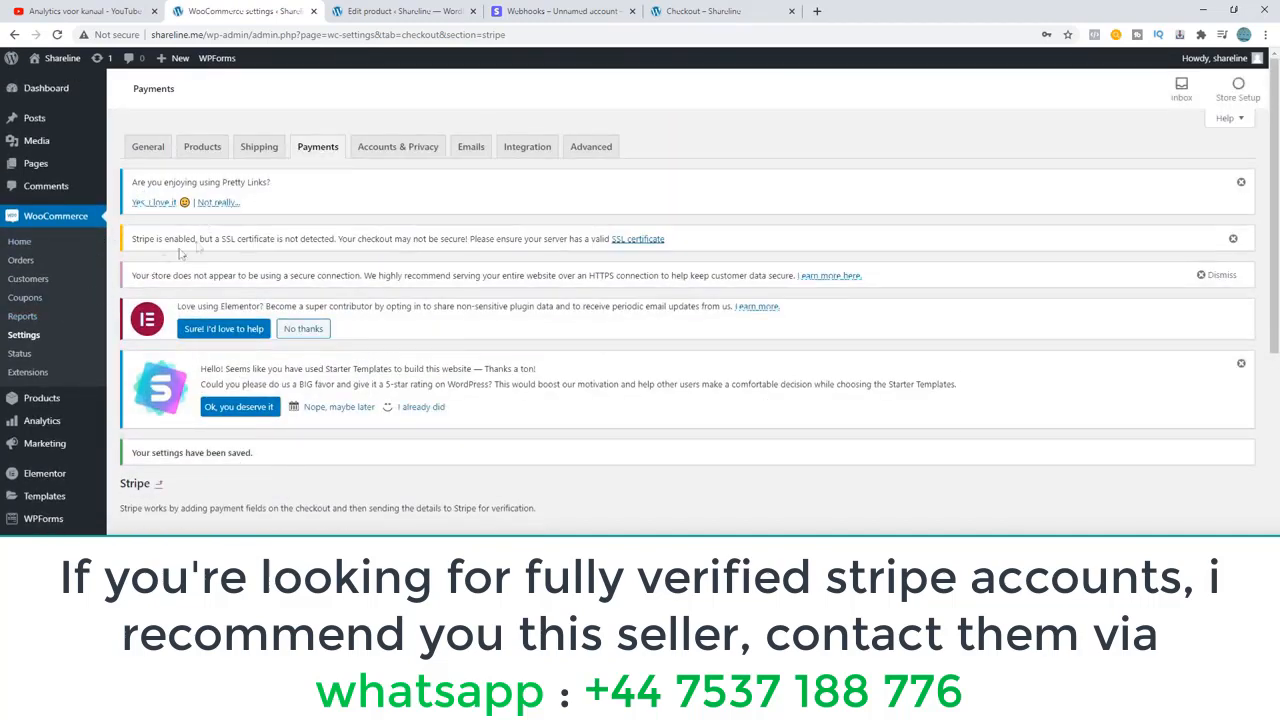
Enable Stripe SOFORT in the WooCommerce payment methods and review its setup page.
left_click(310, 156)
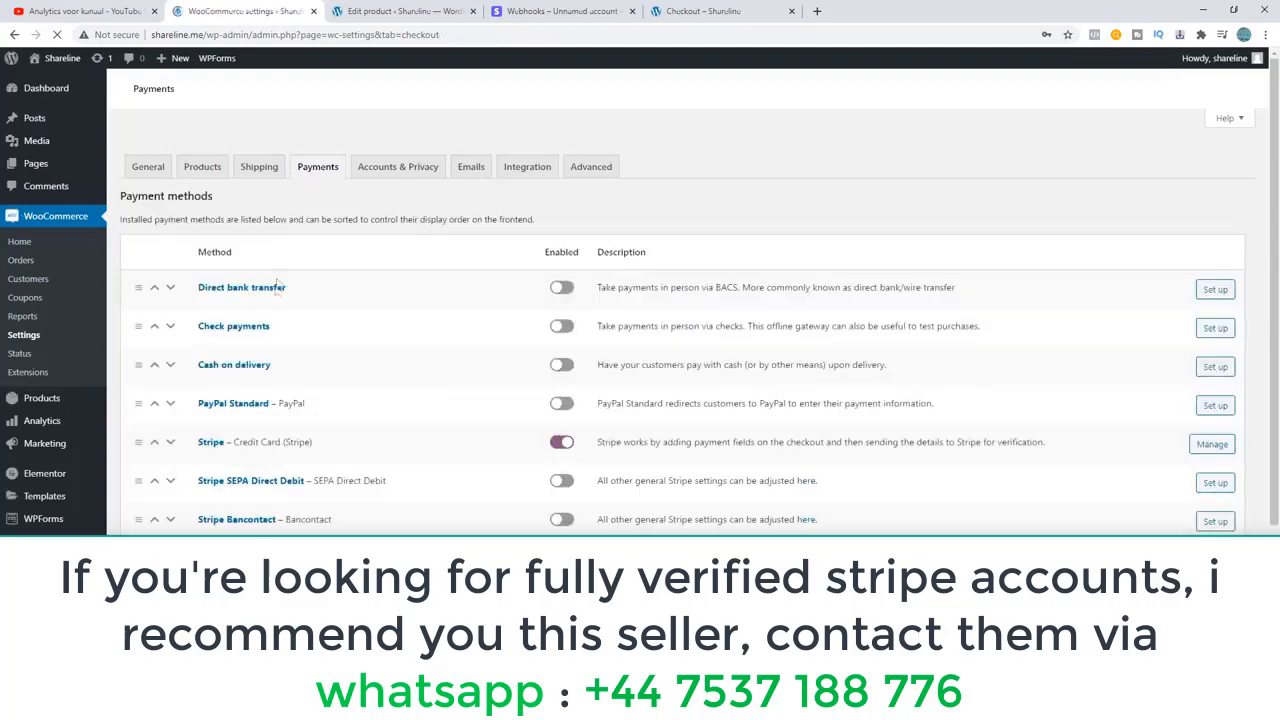
scroll(335, 470, "down", 3)
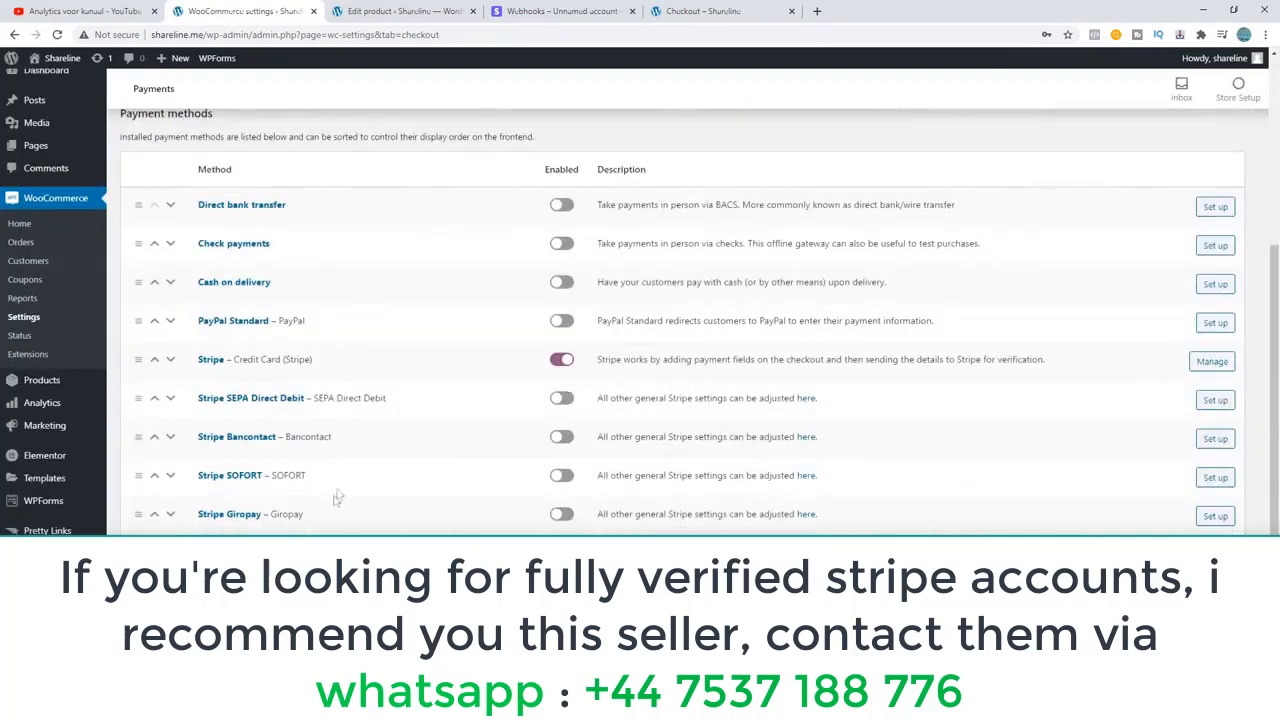
left_click(561, 475)
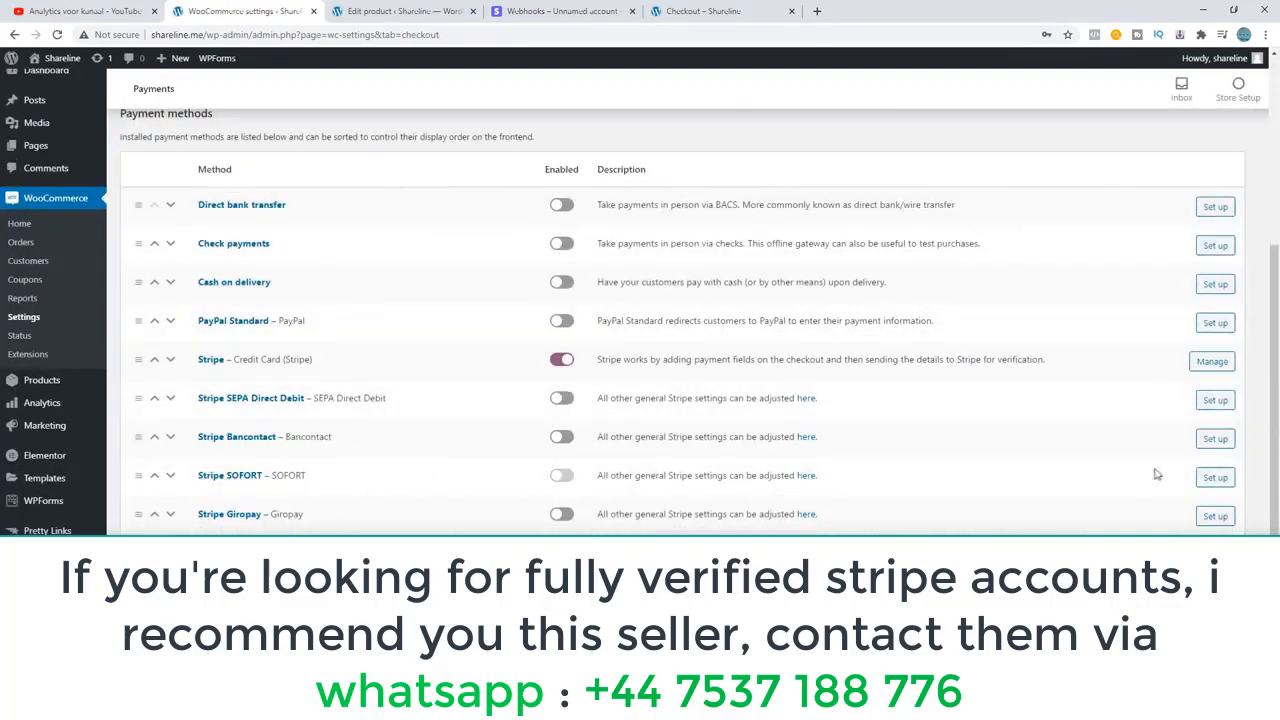
left_click(1212, 479)
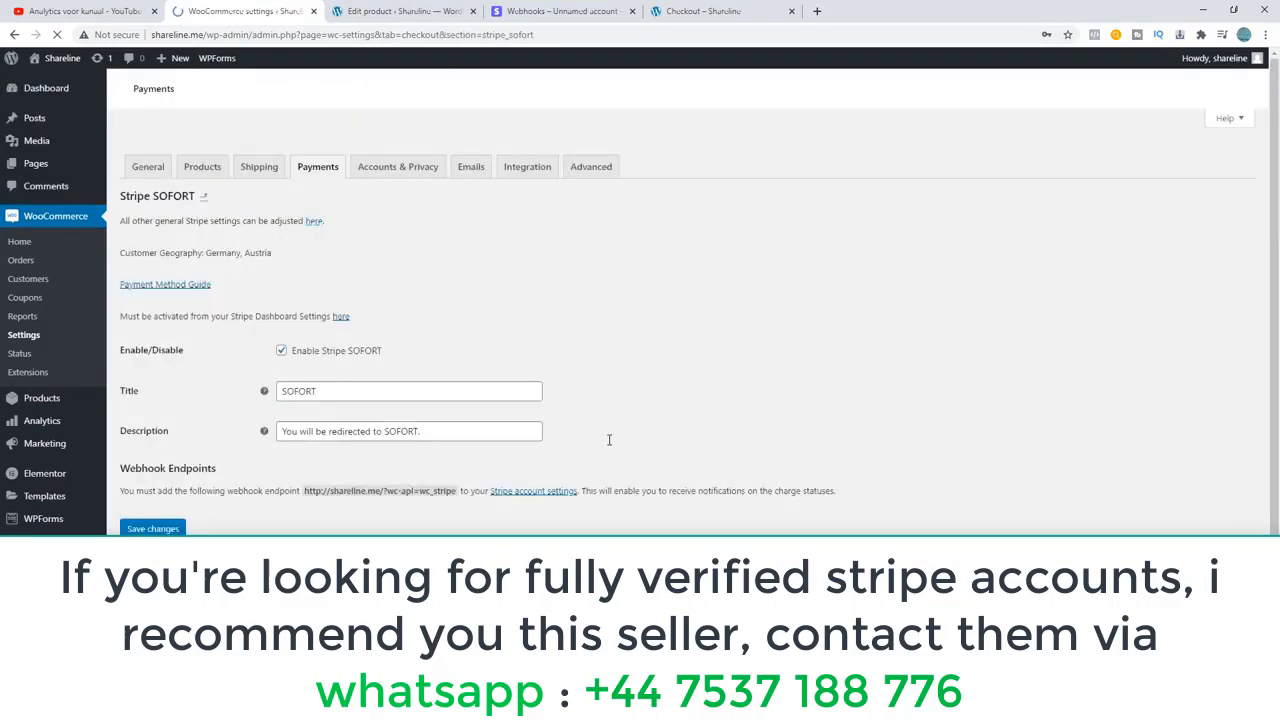
scroll(545, 432, "down", 3)
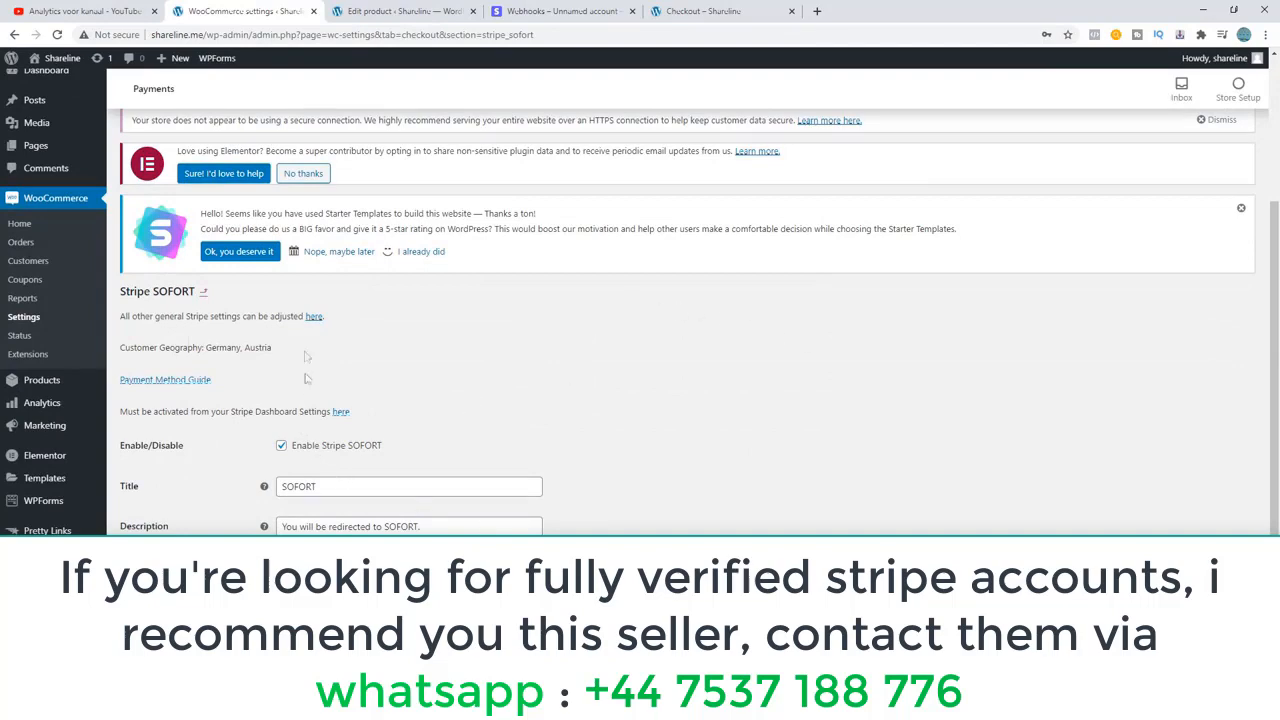
Add the test product to the cart again from the Shareline shop and proceed to checkout.
left_click(398, 11)
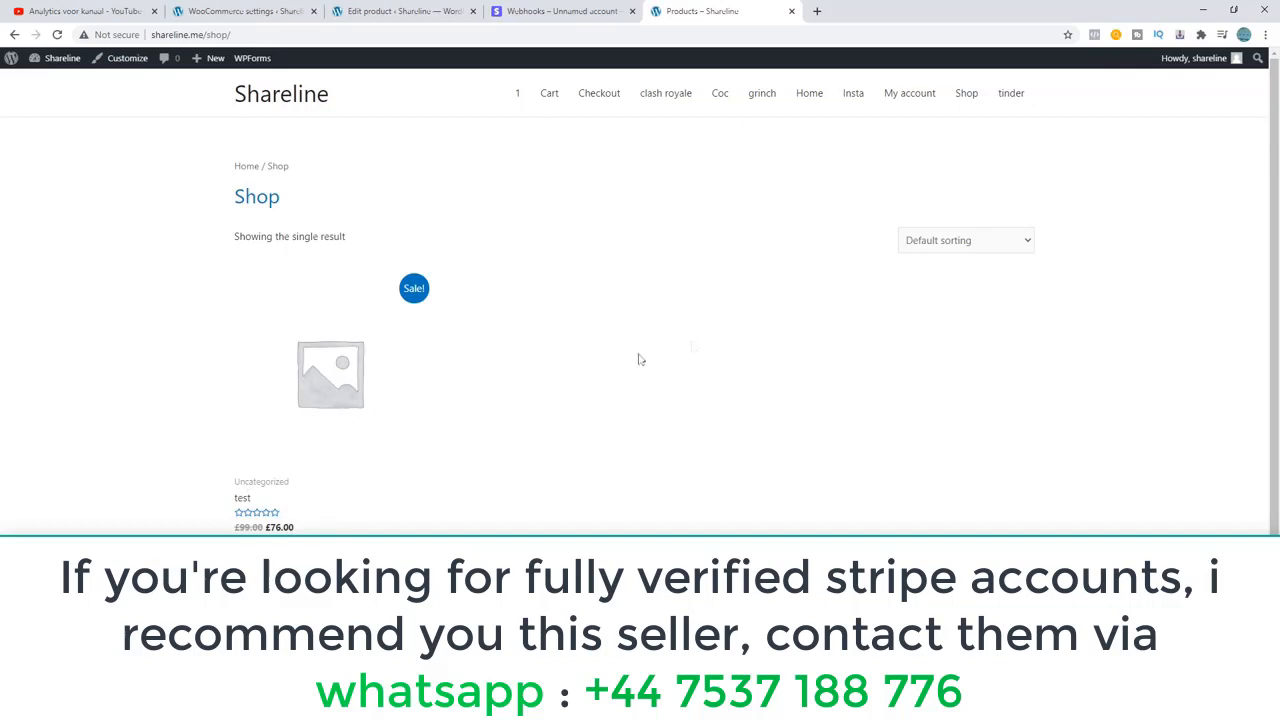
left_click(290, 560)
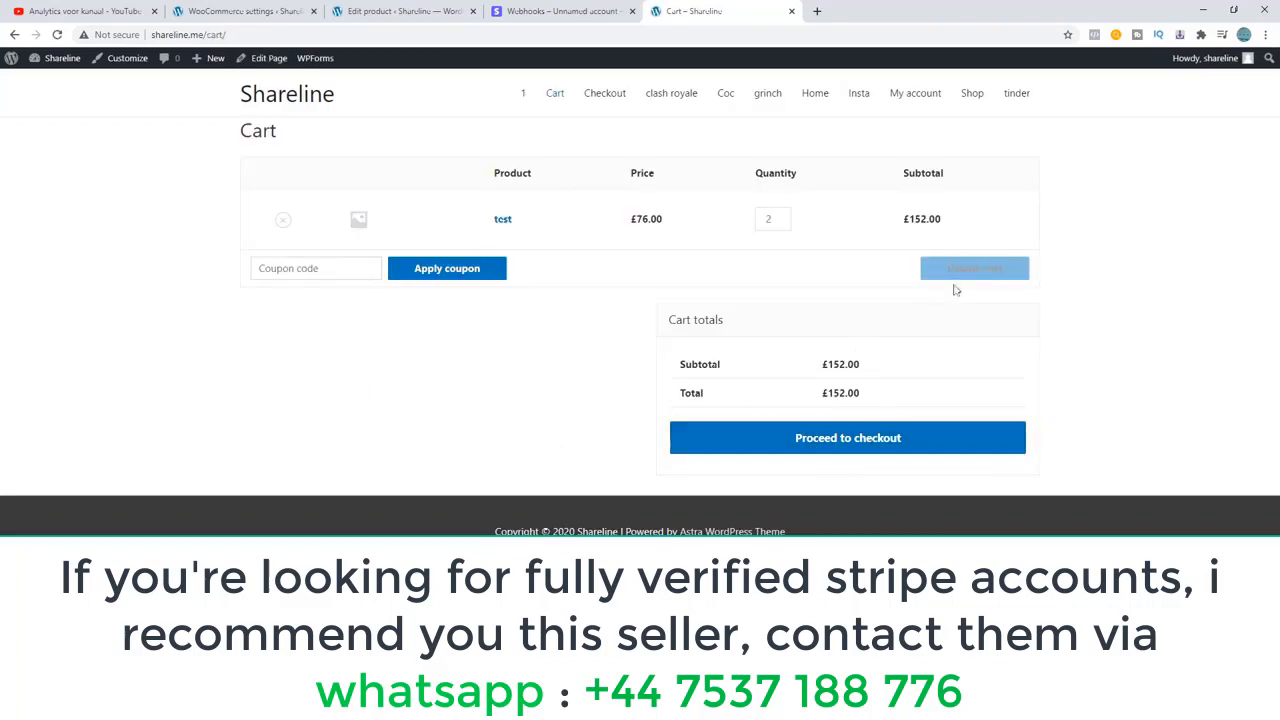
left_click(789, 442)
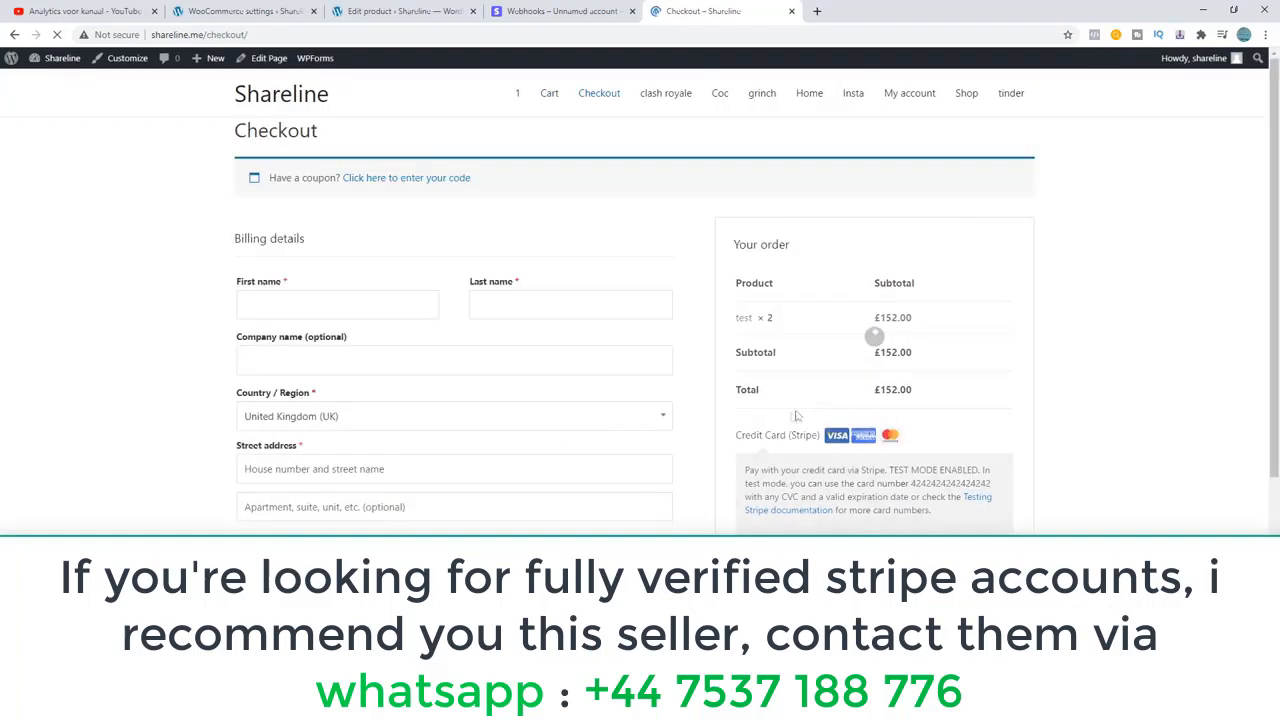
Fill in the billing form with the customer's name, address, phone and e-mail, and inspect the Credit Card (Stripe) payment section.
scroll(668, 391, "down", 1)
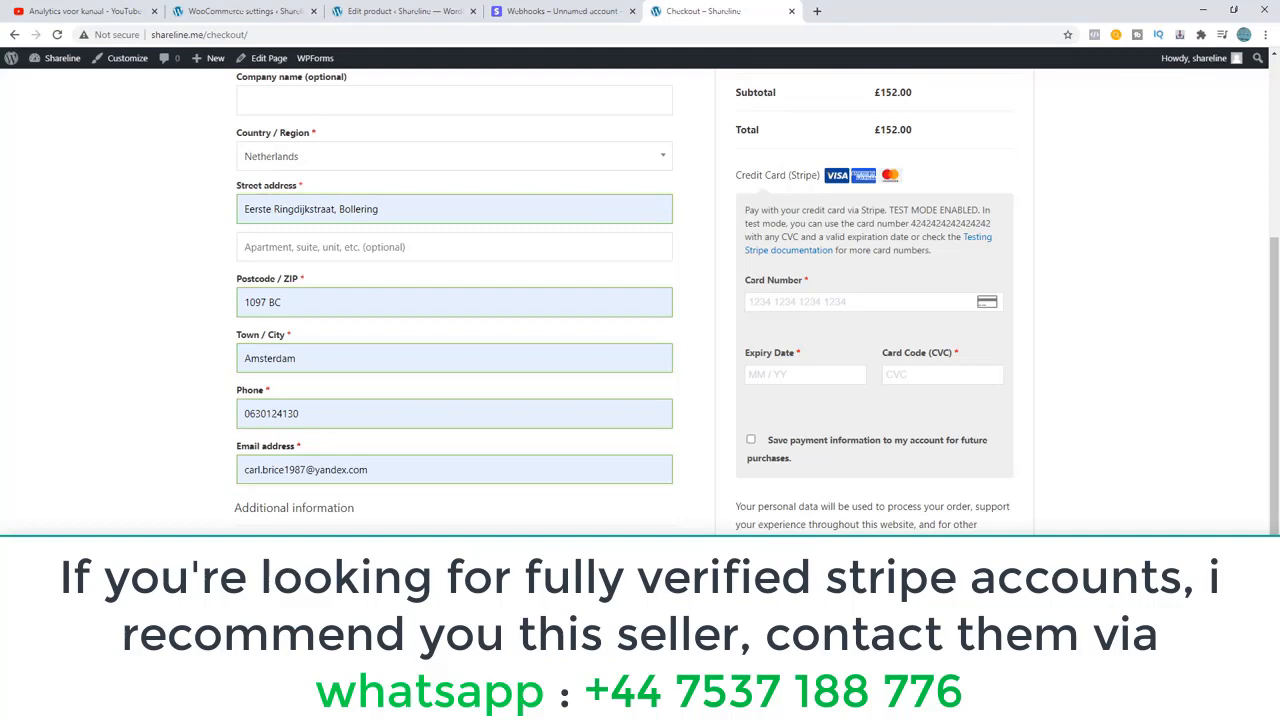
scroll(750, 420, "up", 3)
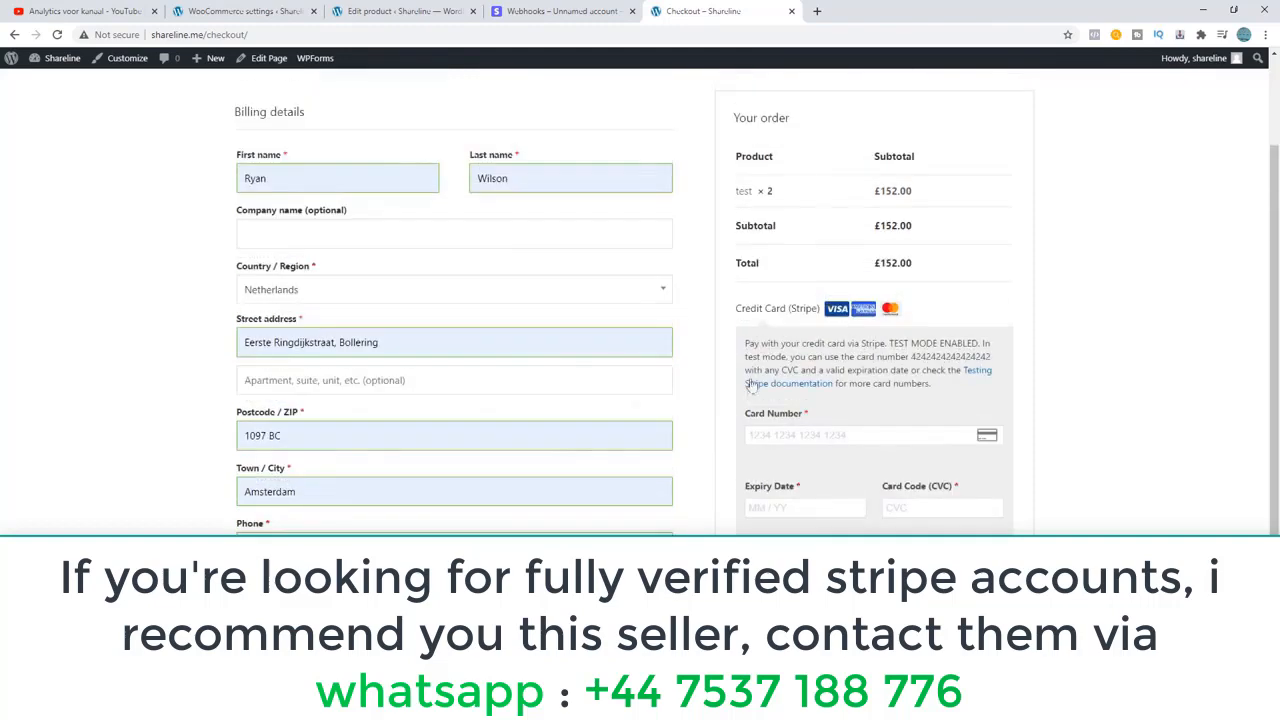
scroll(745, 405, "down", 2)
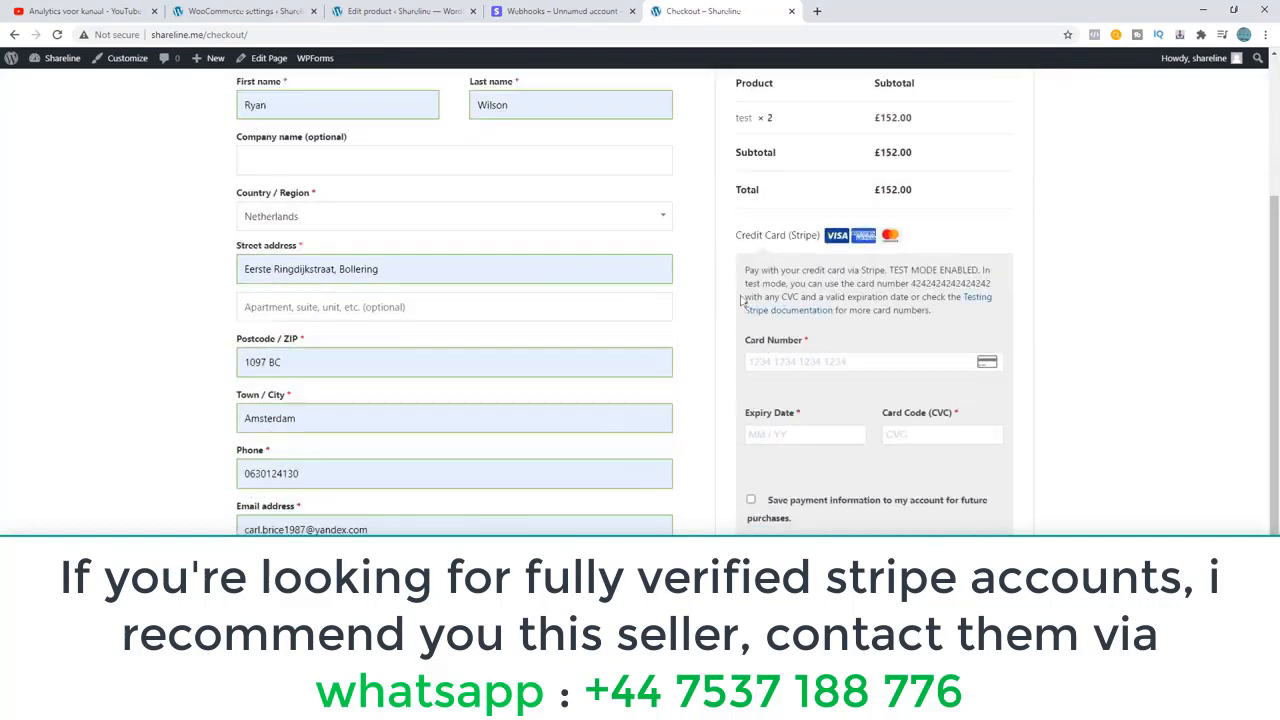
left_click_drag(736, 236, 933, 234)
left_click(934, 234)
scroll(818, 313, "down", 1)
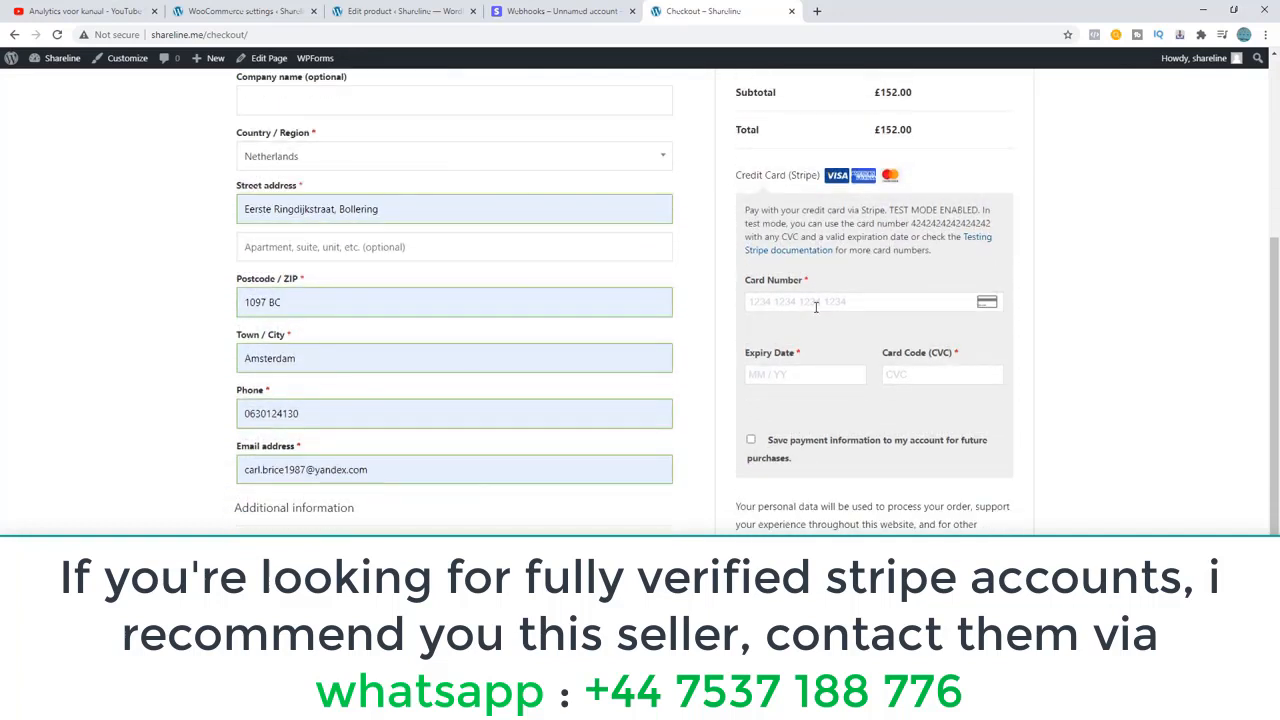
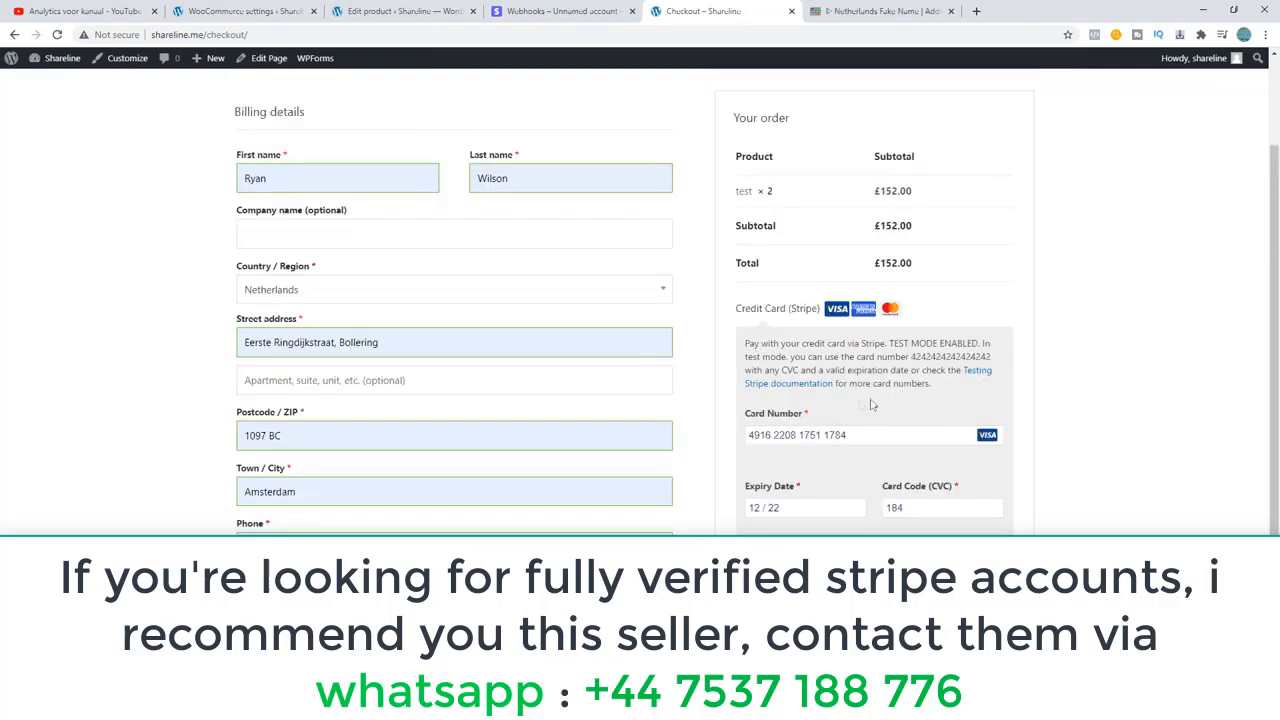
Review the card payment section, enable saving payment information to the account for future purchases, and inspect the personal data notice beneath it.
scroll(784, 406, "down", 1)
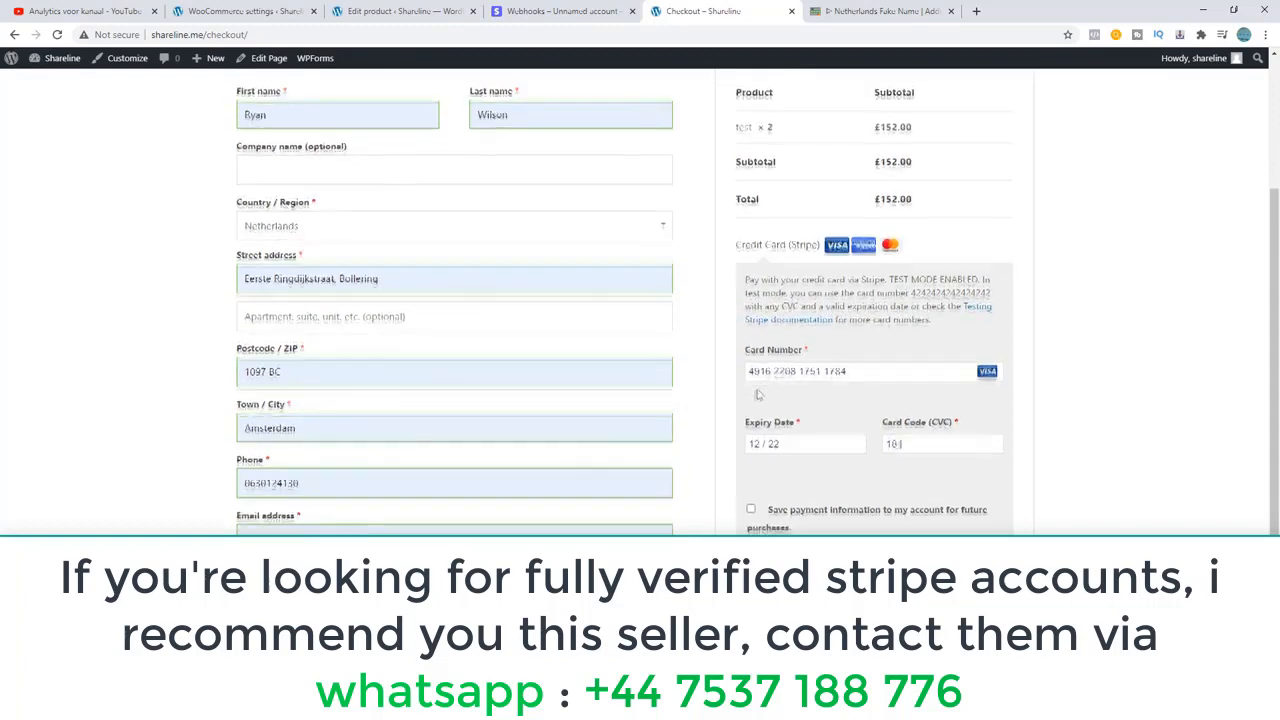
scroll(765, 440, "up", 1)
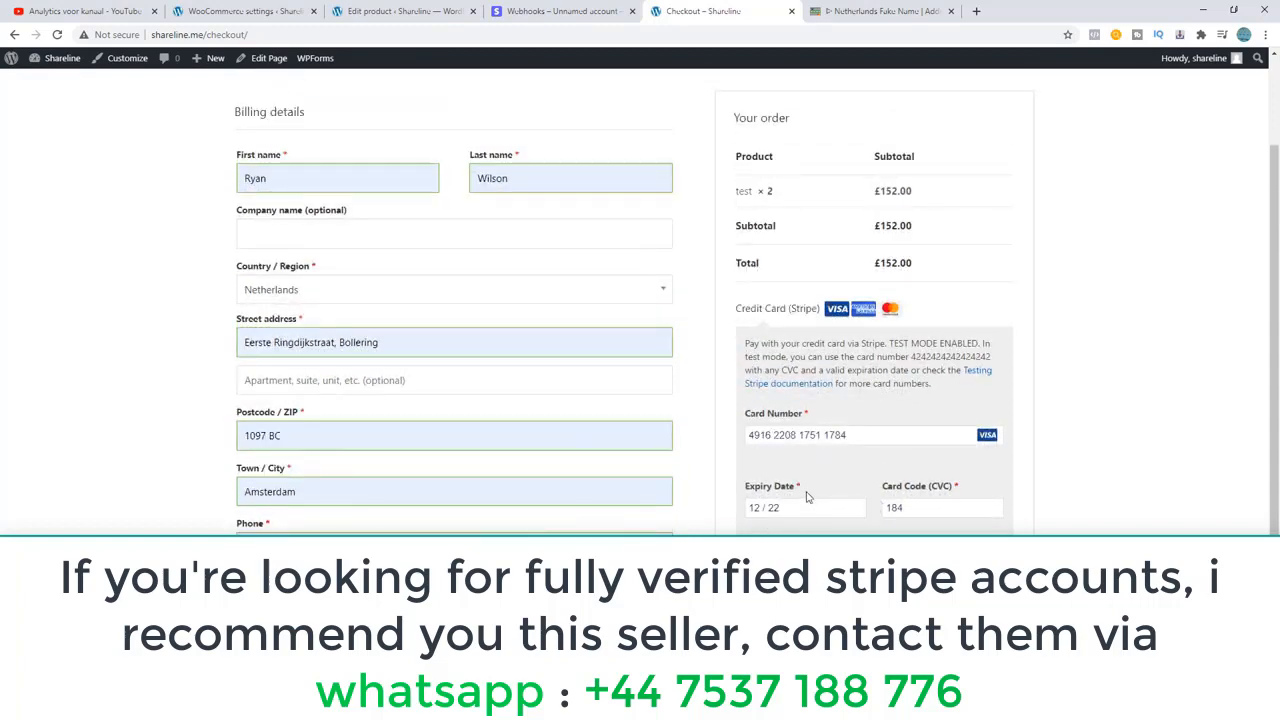
scroll(800, 480, "down", 2)
left_click_drag(768, 440, 970, 452)
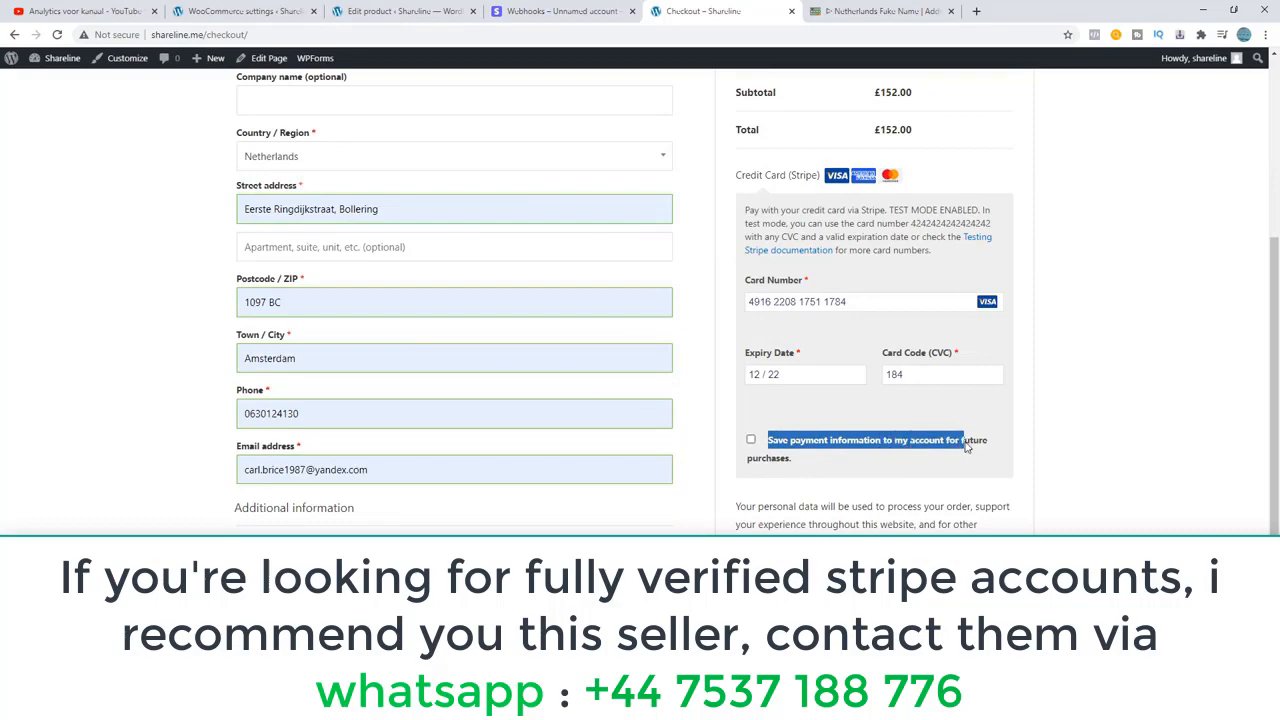
scroll(606, 300, "up", 2)
scroll(696, 271, "down", 2)
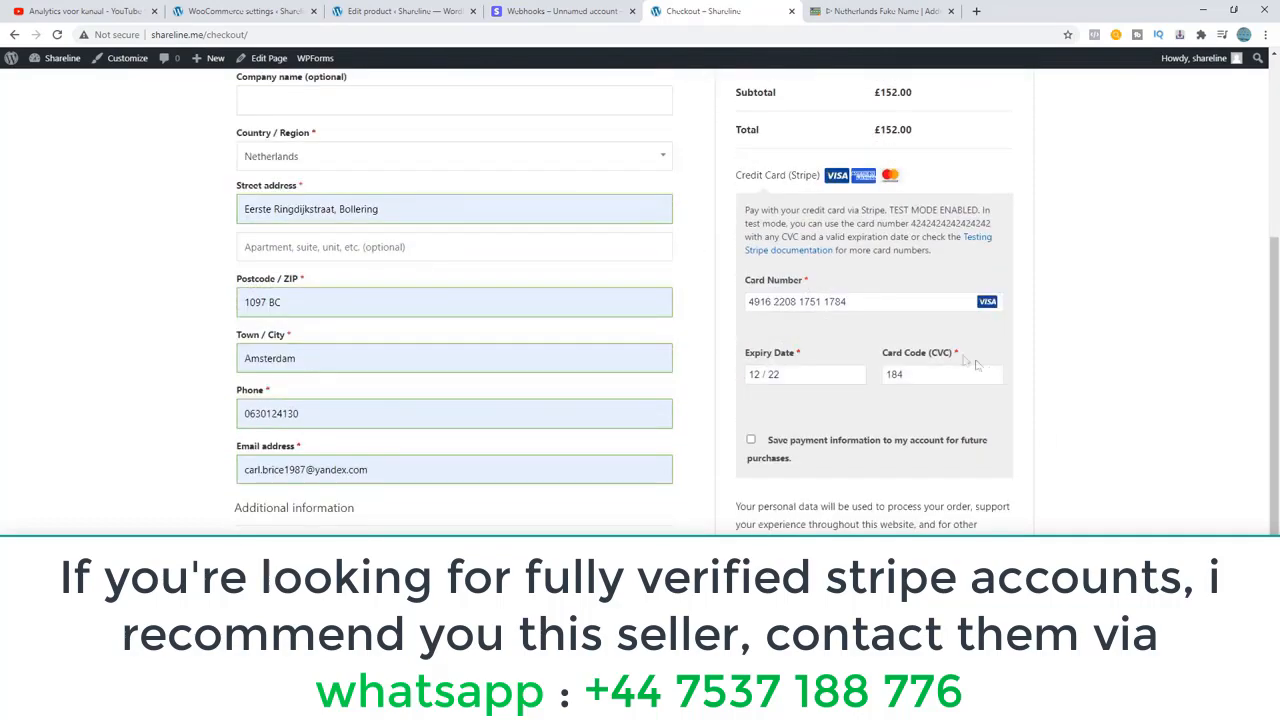
scroll(594, 357, "up", 2)
scroll(594, 357, "down", 2)
left_click(751, 441)
scroll(640, 300, "down", 3)
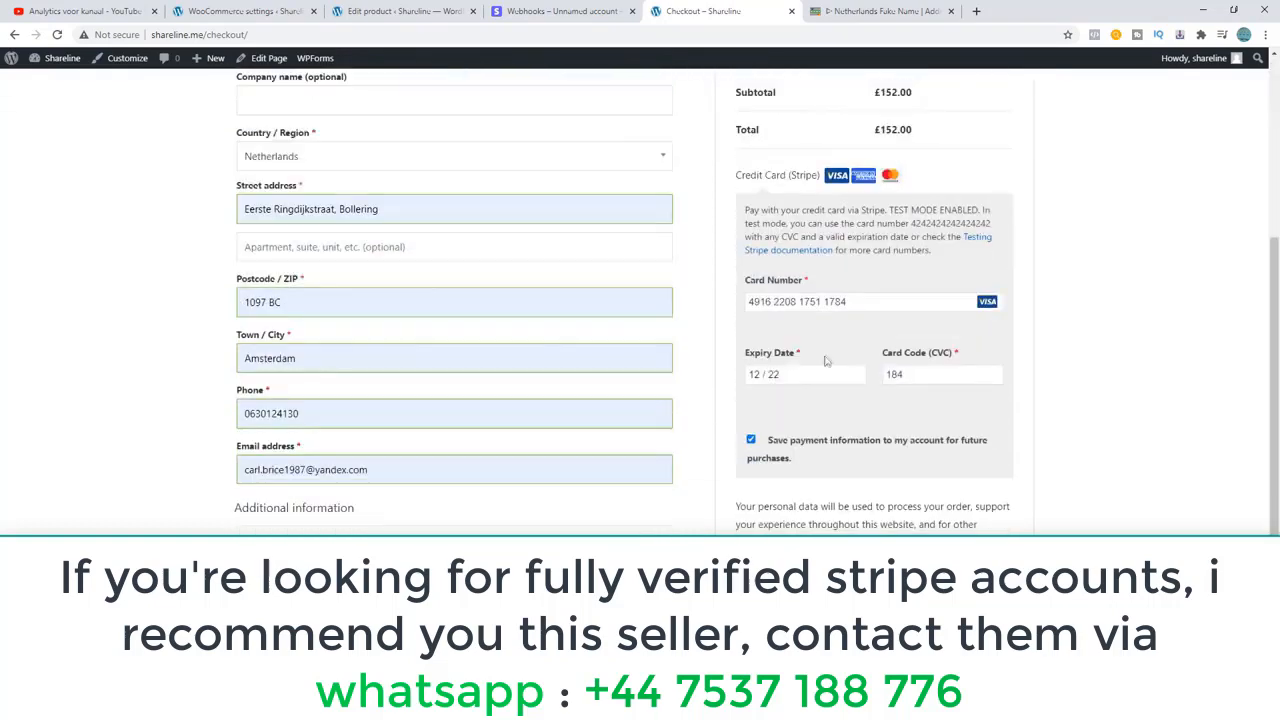
left_click_drag(978, 524, 802, 496)
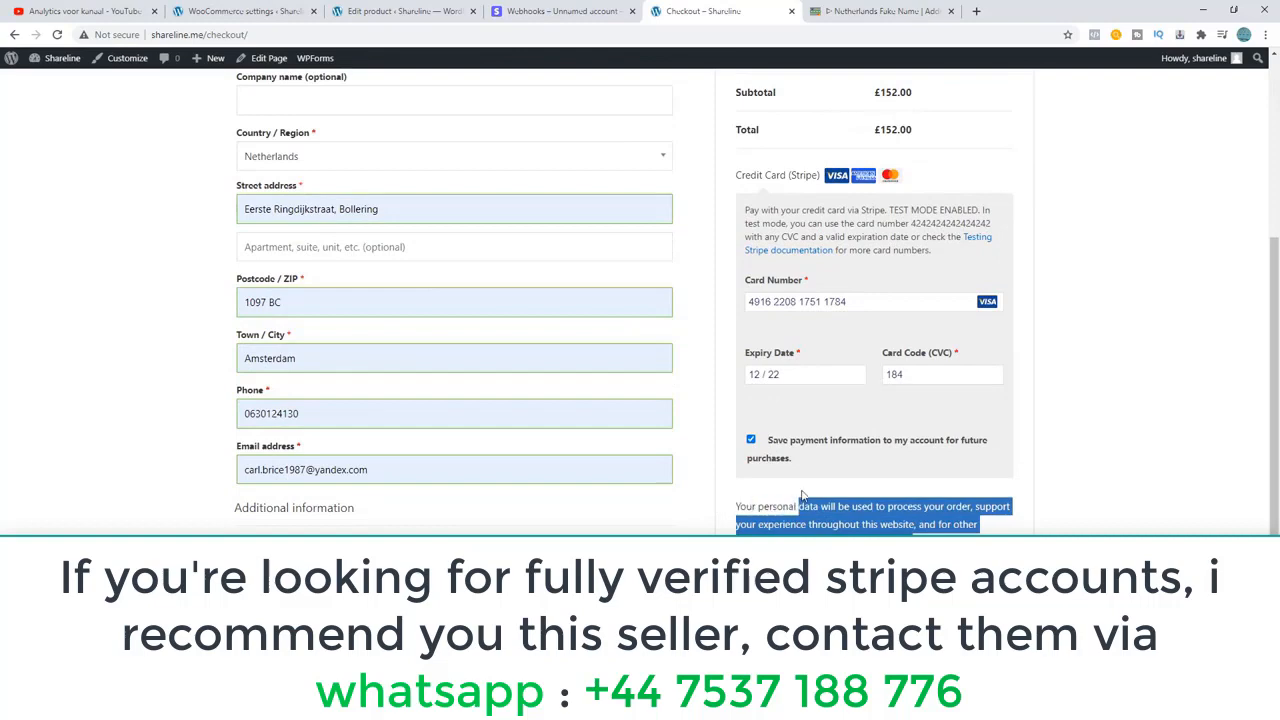
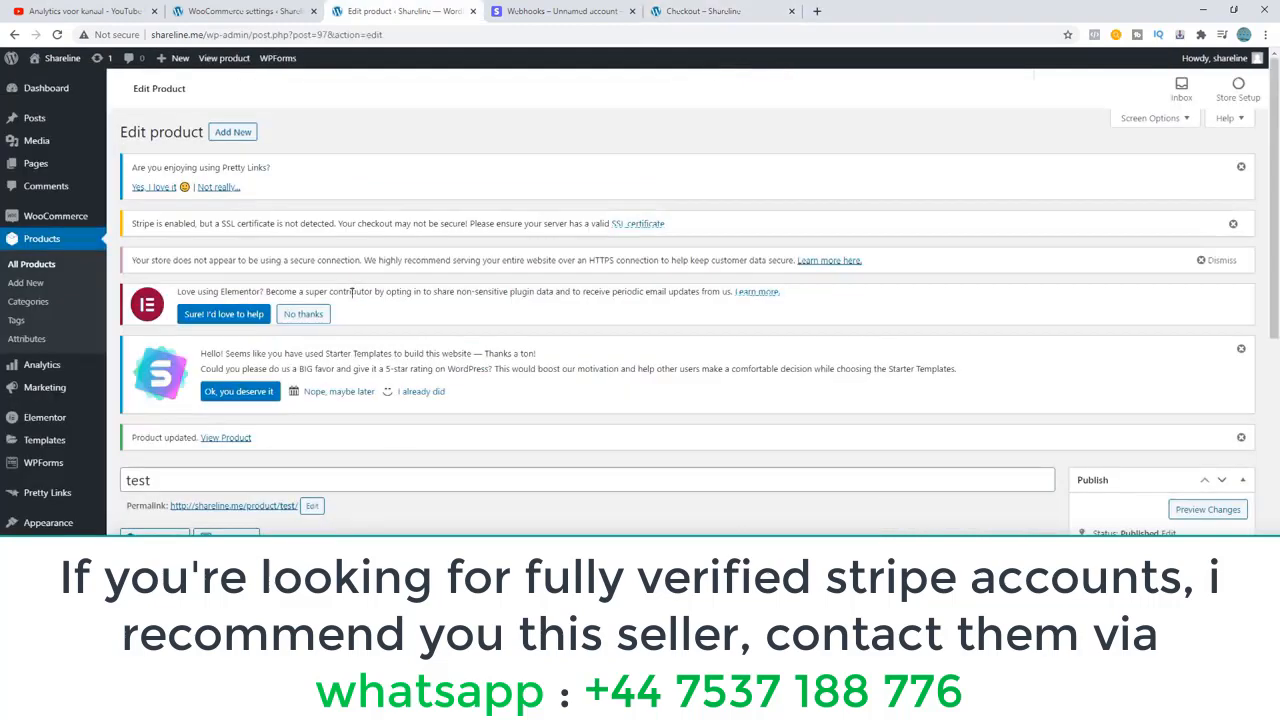
scroll(291, 394, "down", 2)
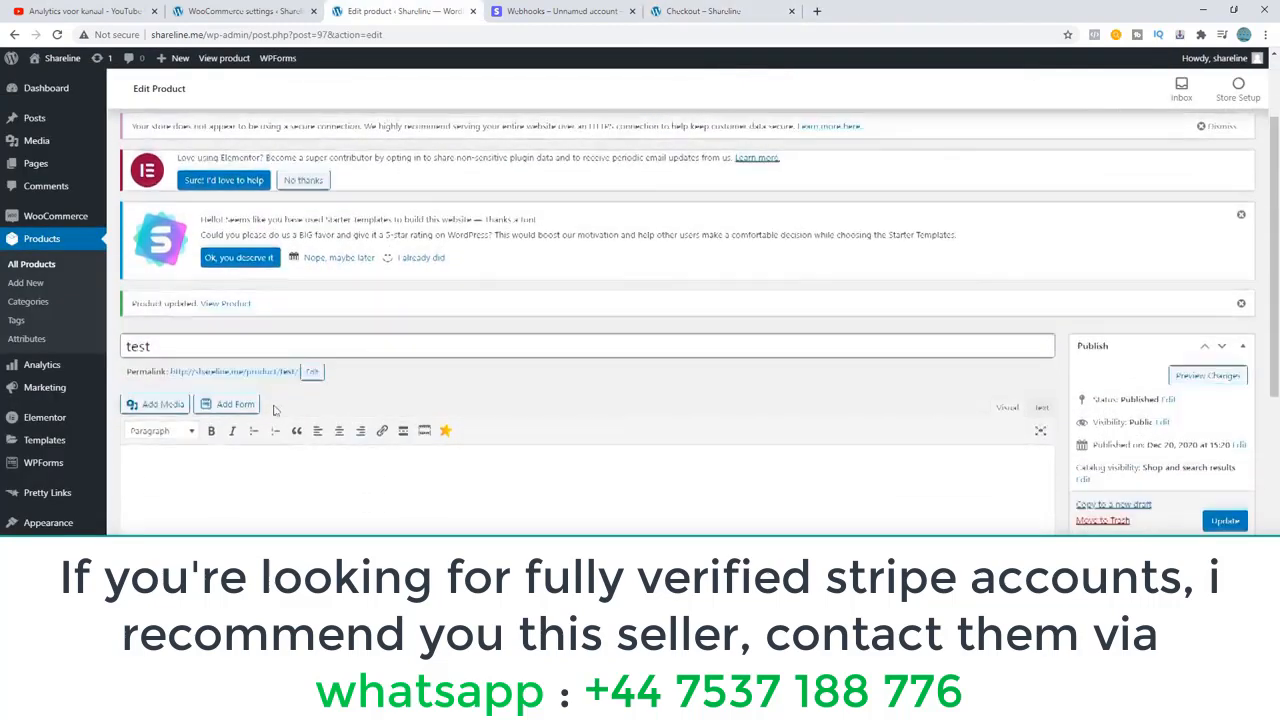
scroll(275, 406, "up", 2)
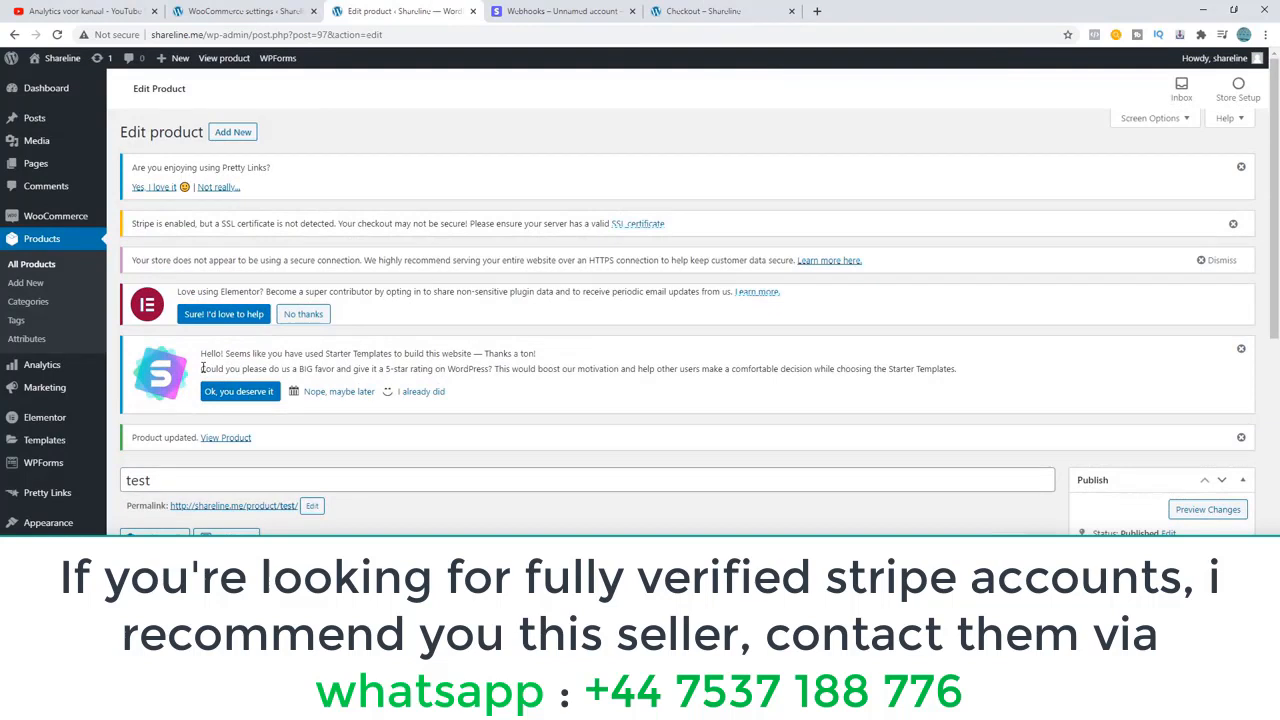